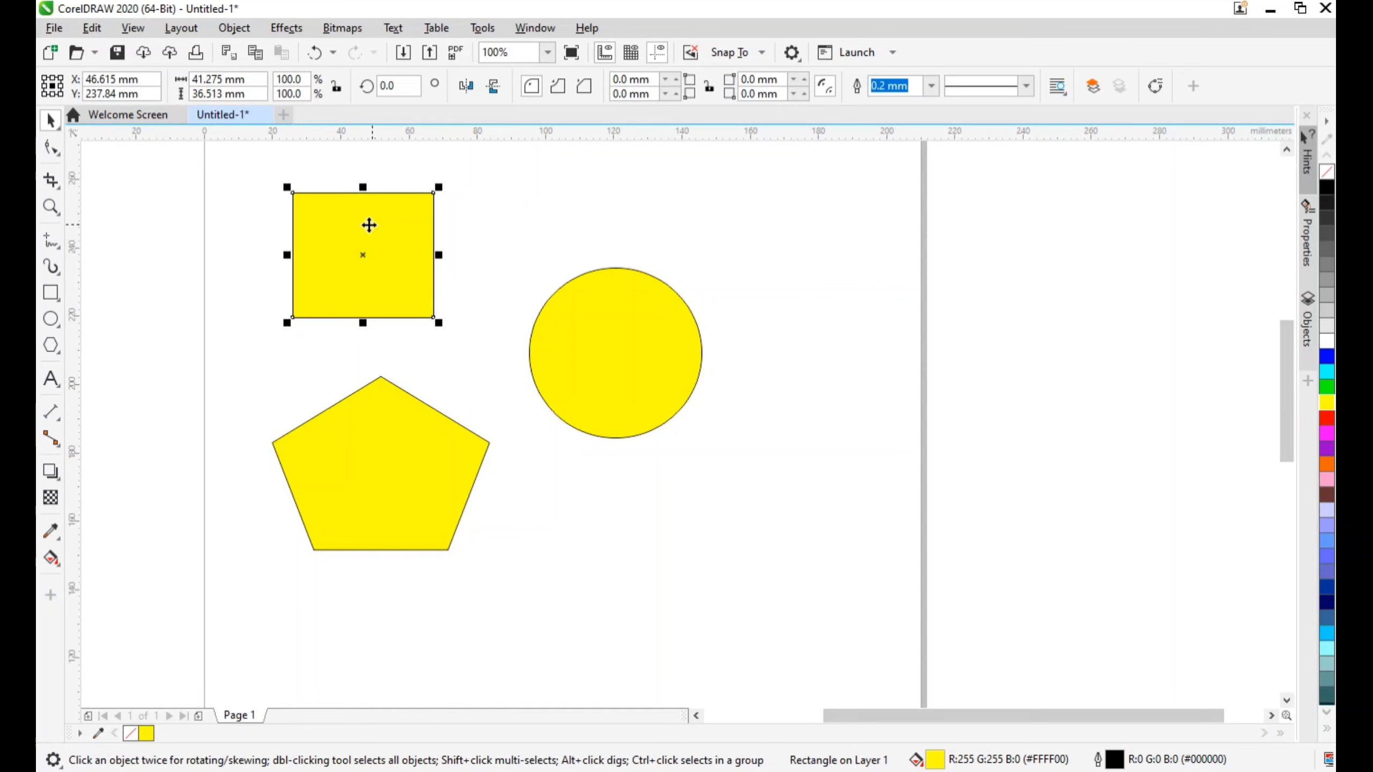
# Smooth the yellow rectangle's lower-right corner using the Smooth tool with a 20 mm nib
pyautogui.scroll(2, 369, 225)
pyautogui.scroll(-2, 357, 227)
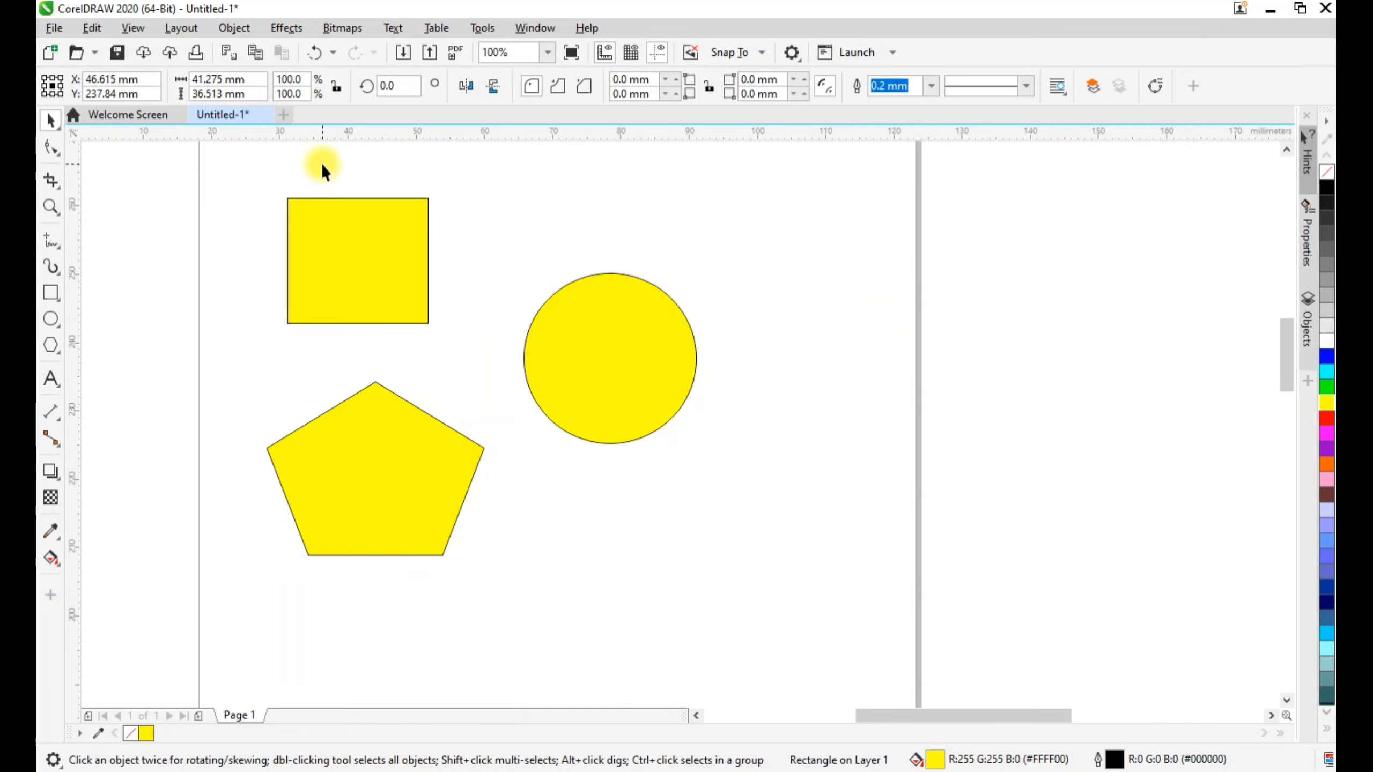
pyautogui.scroll(2, 321, 163)
pyautogui.click(58, 158)
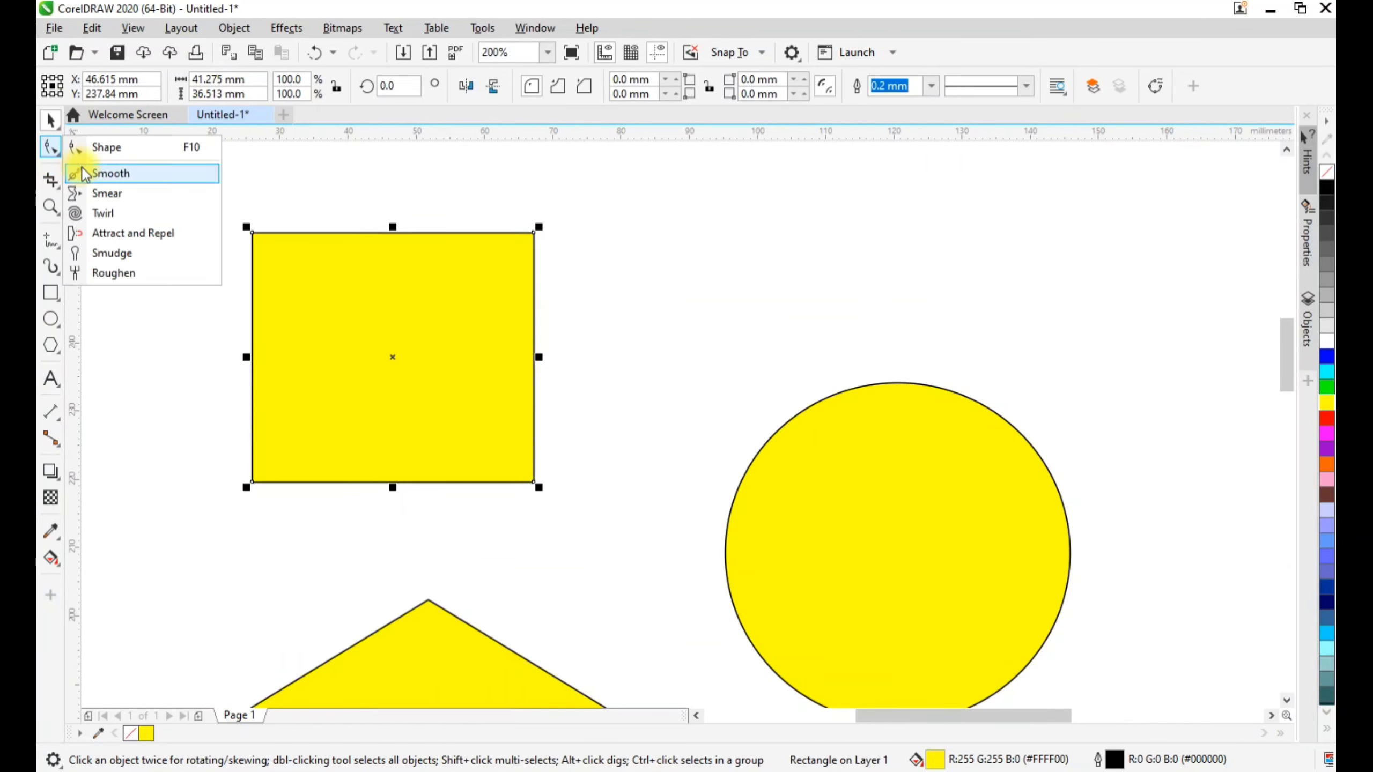
pyautogui.click(102, 171)
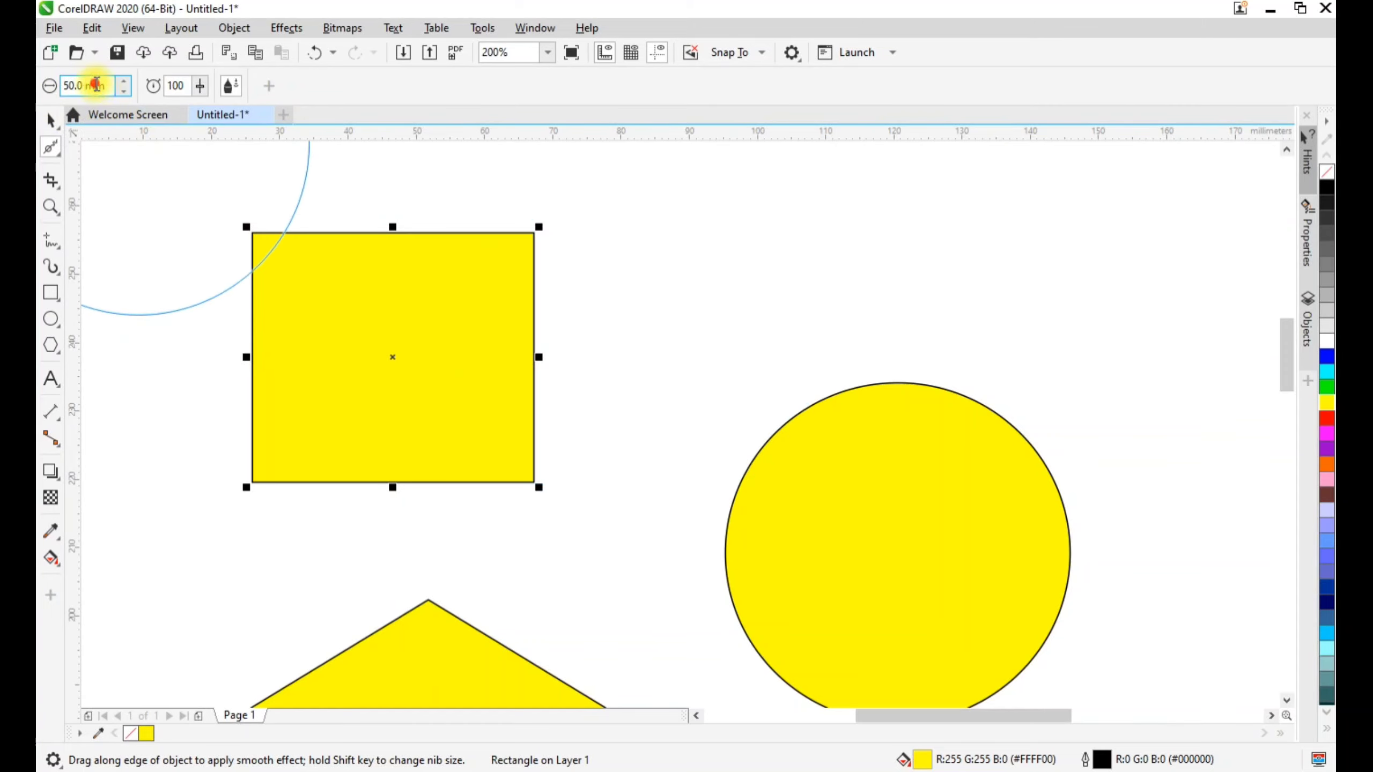
pyautogui.write('20')
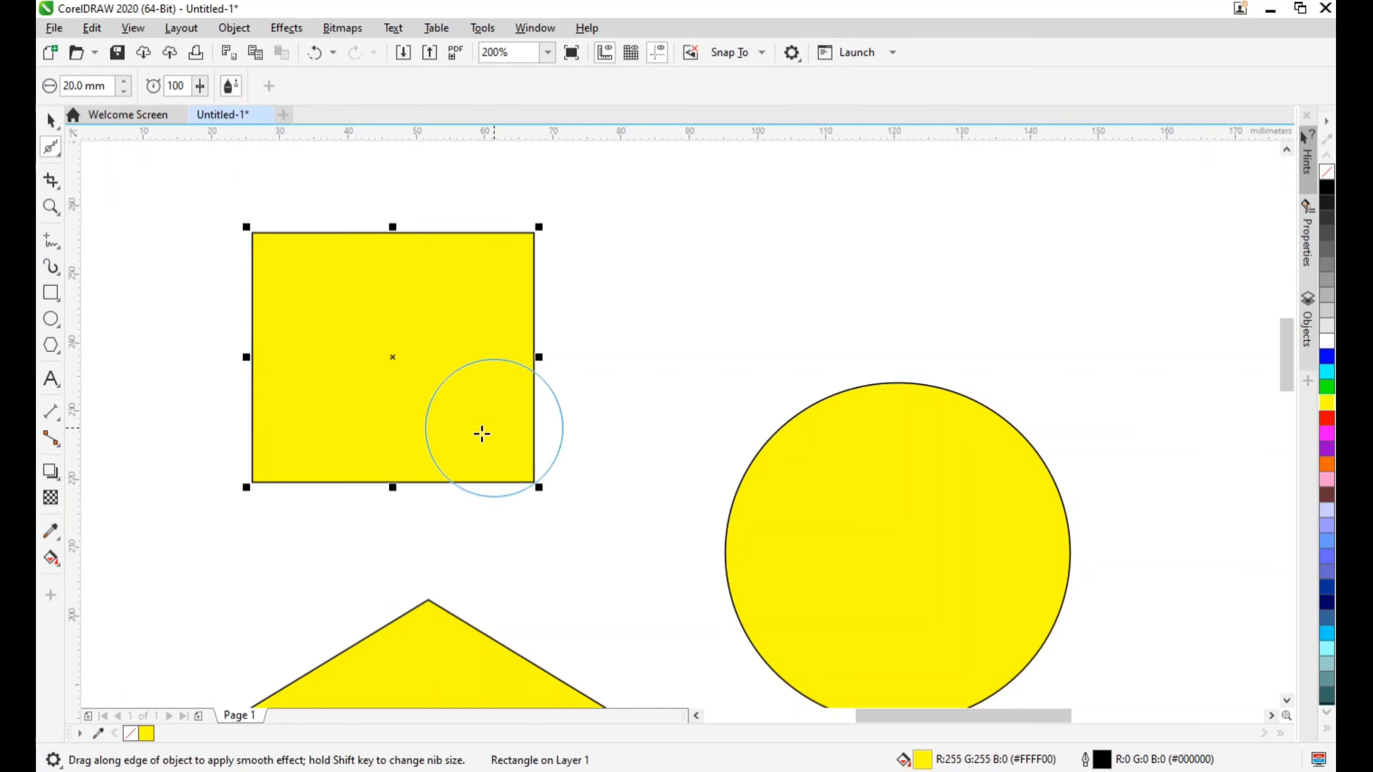
pyautogui.scroll(2, 344, 318)
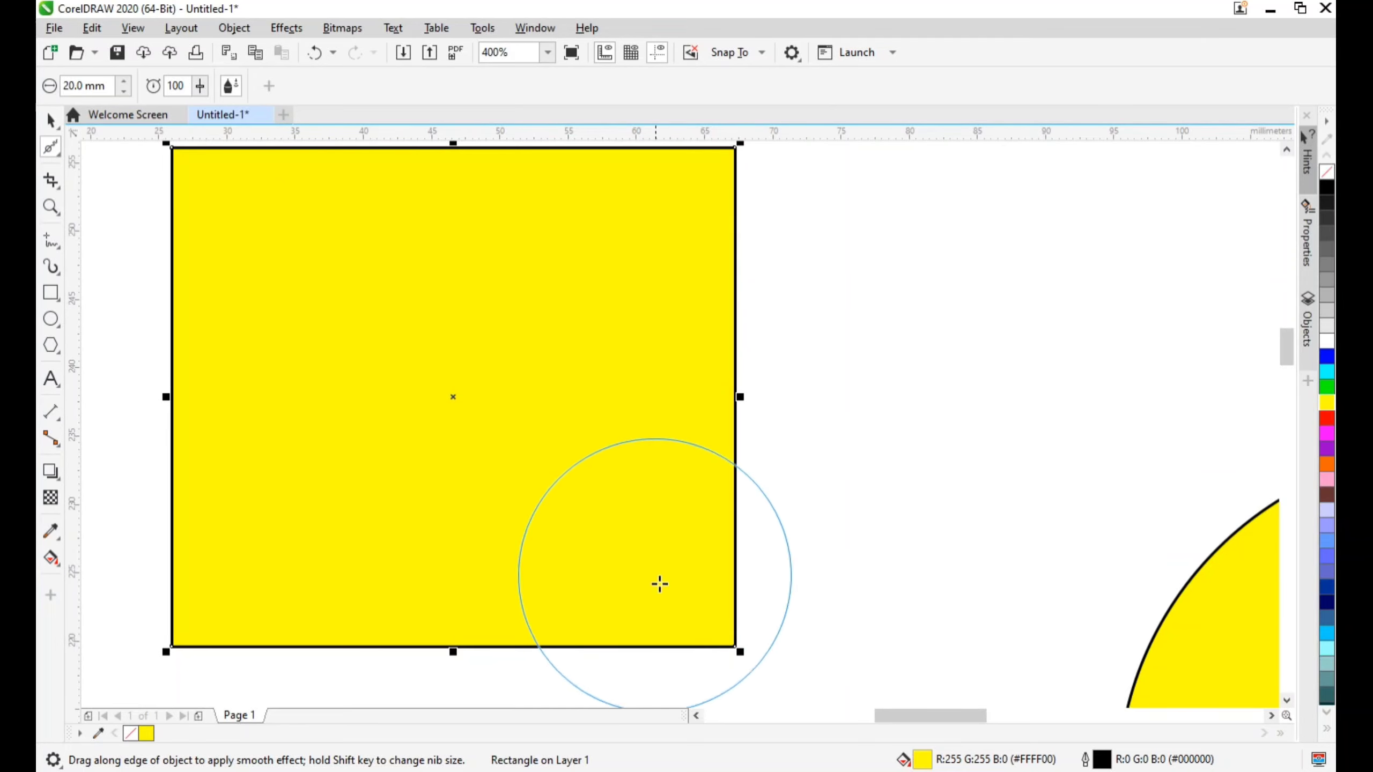
pyautogui.moveTo(734, 609)
pyautogui.mouseDown()
pyautogui.moveTo(695, 662)
pyautogui.moveTo(698, 626)
pyautogui.moveTo(736, 592)
pyautogui.moveTo(644, 659)
pyautogui.moveTo(732, 583)
pyautogui.moveTo(508, 625)
pyautogui.moveTo(707, 549)
pyautogui.mouseUp()
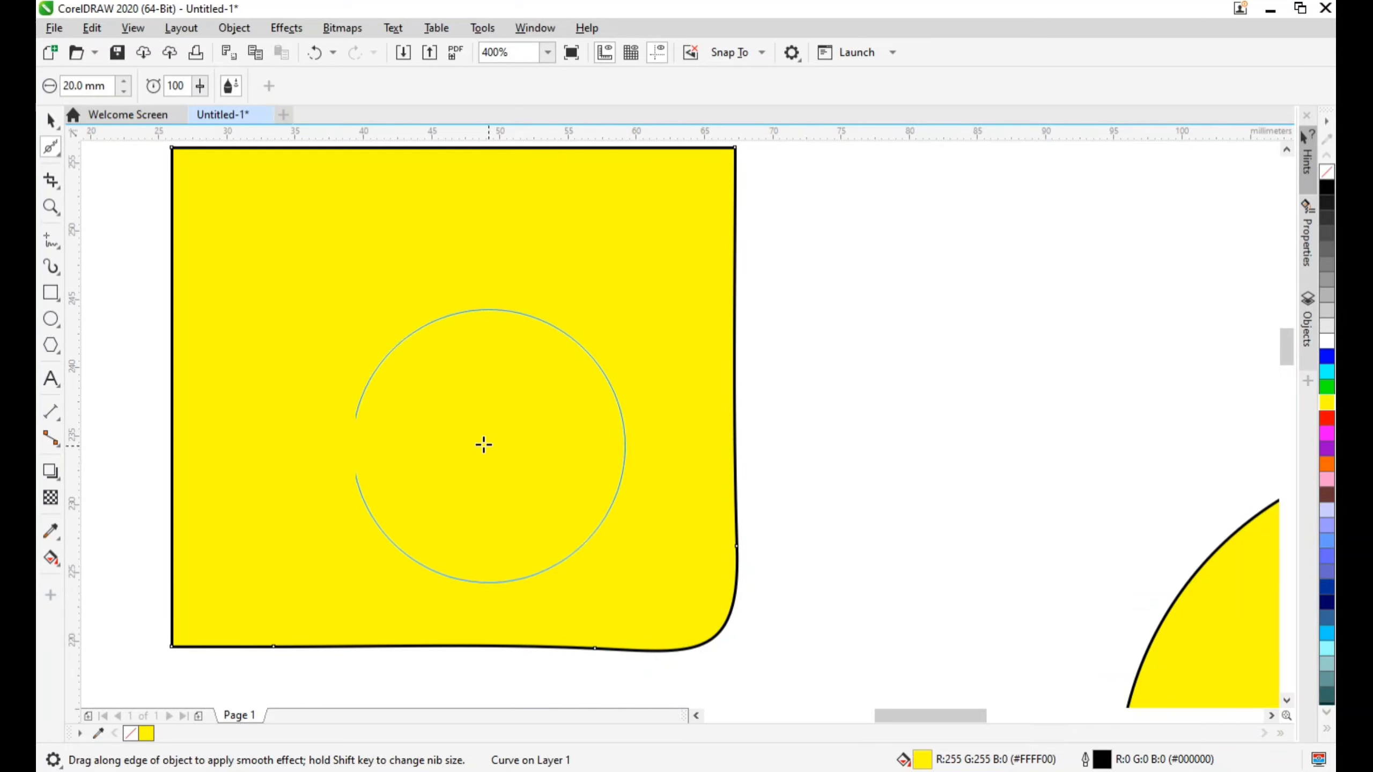
# Smooth the rectangle's upper-right corner with the same 20 mm nib
pyautogui.scroll(-1, 454, 440)
pyautogui.scroll(1, 516, 309)
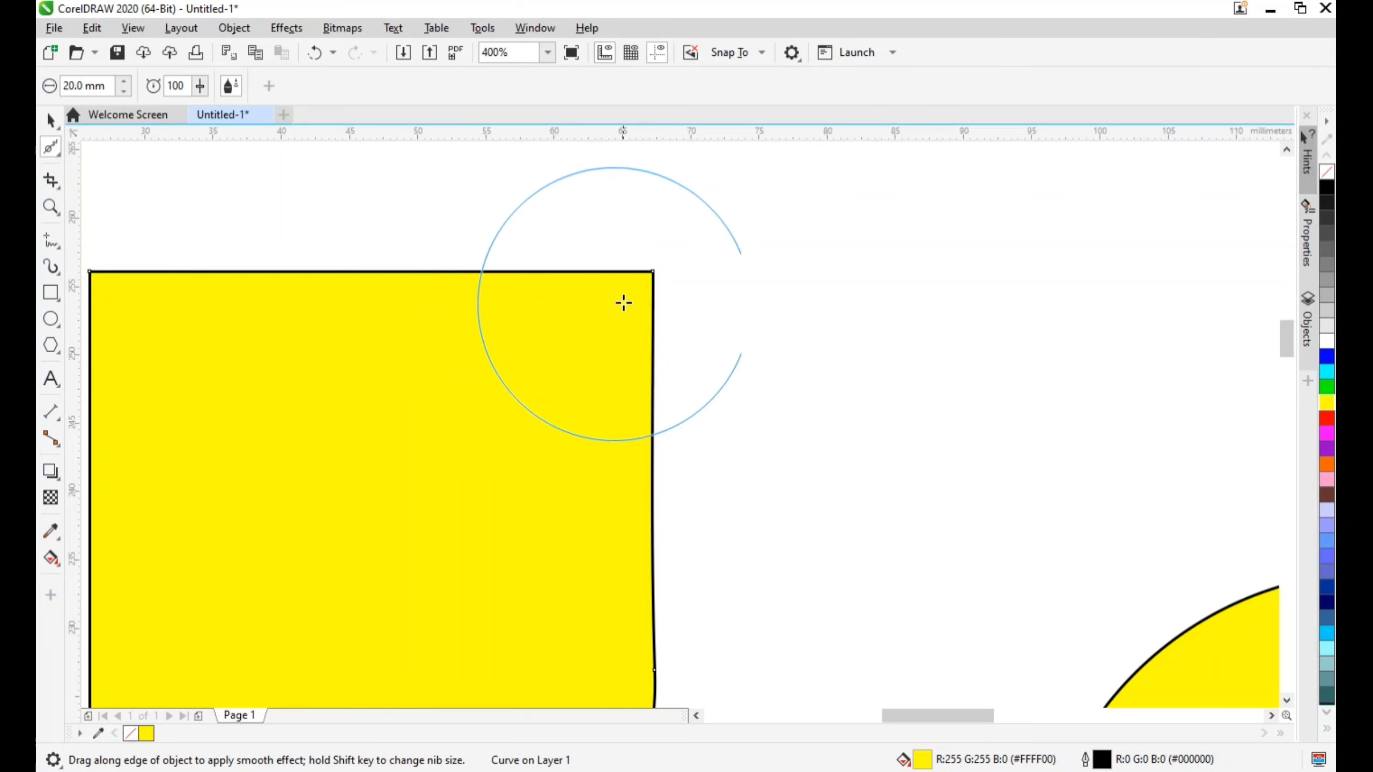
pyautogui.moveTo(618, 264)
pyautogui.mouseDown()
pyautogui.moveTo(680, 405)
pyautogui.moveTo(573, 272)
pyautogui.mouseUp()
pyautogui.moveTo(572, 272); pyautogui.dragTo(578, 270)
# Reduce the nib size to 10 mm and smooth the rectangle's upper-left and lower-left corners
pyautogui.moveTo(108, 86); pyautogui.dragTo(43, 86)
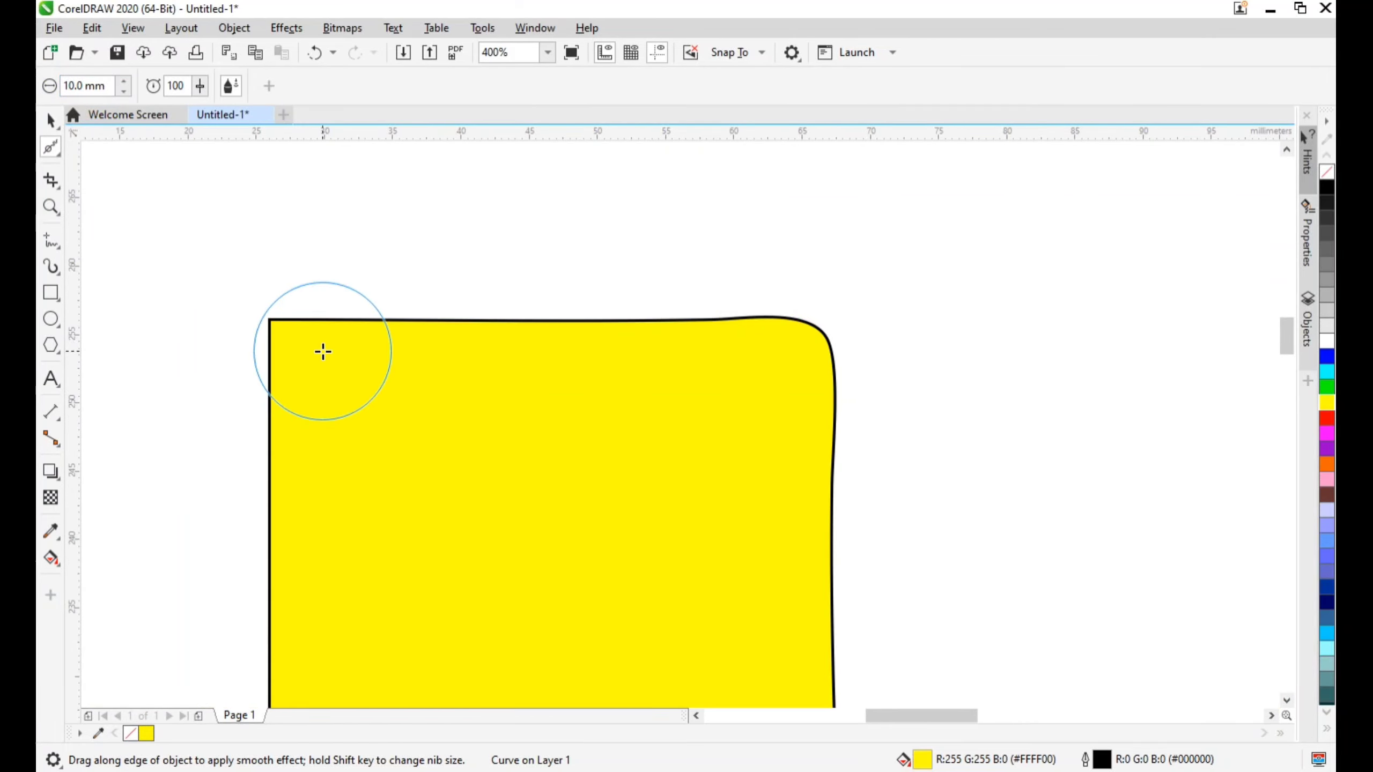
pyautogui.moveTo(269, 329)
pyautogui.mouseDown()
pyautogui.moveTo(297, 305)
pyautogui.moveTo(269, 350)
pyautogui.moveTo(264, 336)
pyautogui.moveTo(289, 332)
pyautogui.moveTo(269, 358)
pyautogui.moveTo(291, 349)
pyautogui.moveTo(277, 377)
pyautogui.moveTo(344, 304)
pyautogui.moveTo(271, 366)
pyautogui.moveTo(324, 291)
pyautogui.moveTo(273, 352)
pyautogui.mouseUp()
pyautogui.scroll(-2, 374, 367)
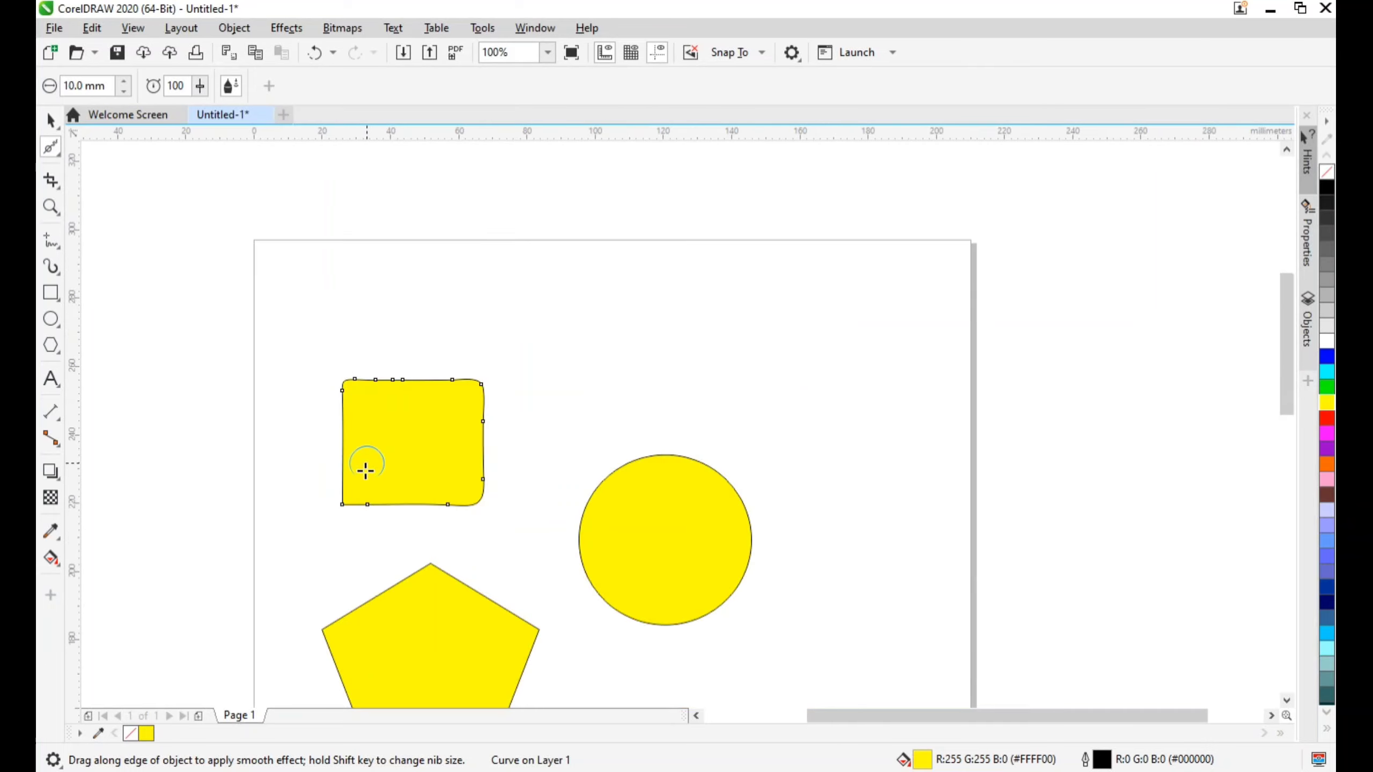
pyautogui.scroll(3, 365, 466)
pyautogui.moveTo(356, 310); pyautogui.dragTo(410, 383)
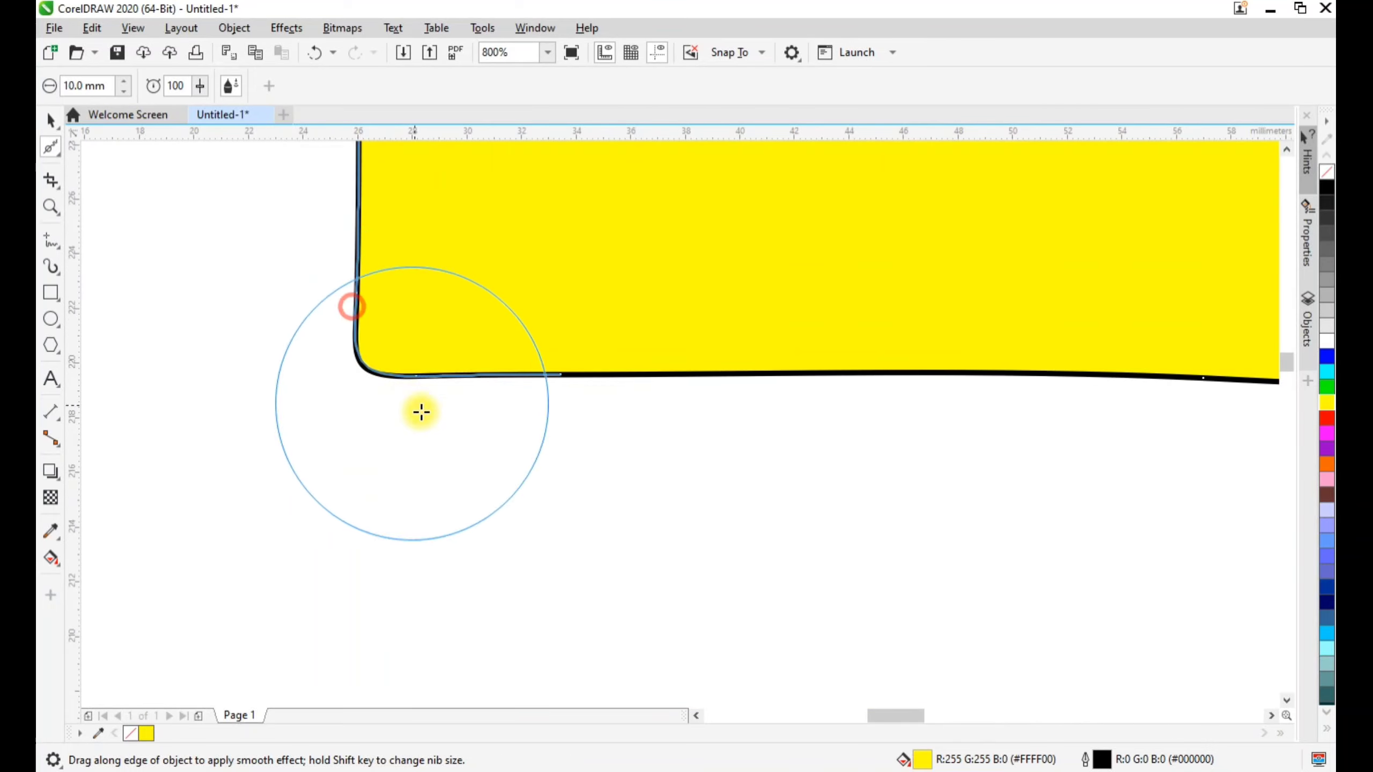
pyautogui.scroll(-2, 703, 466)
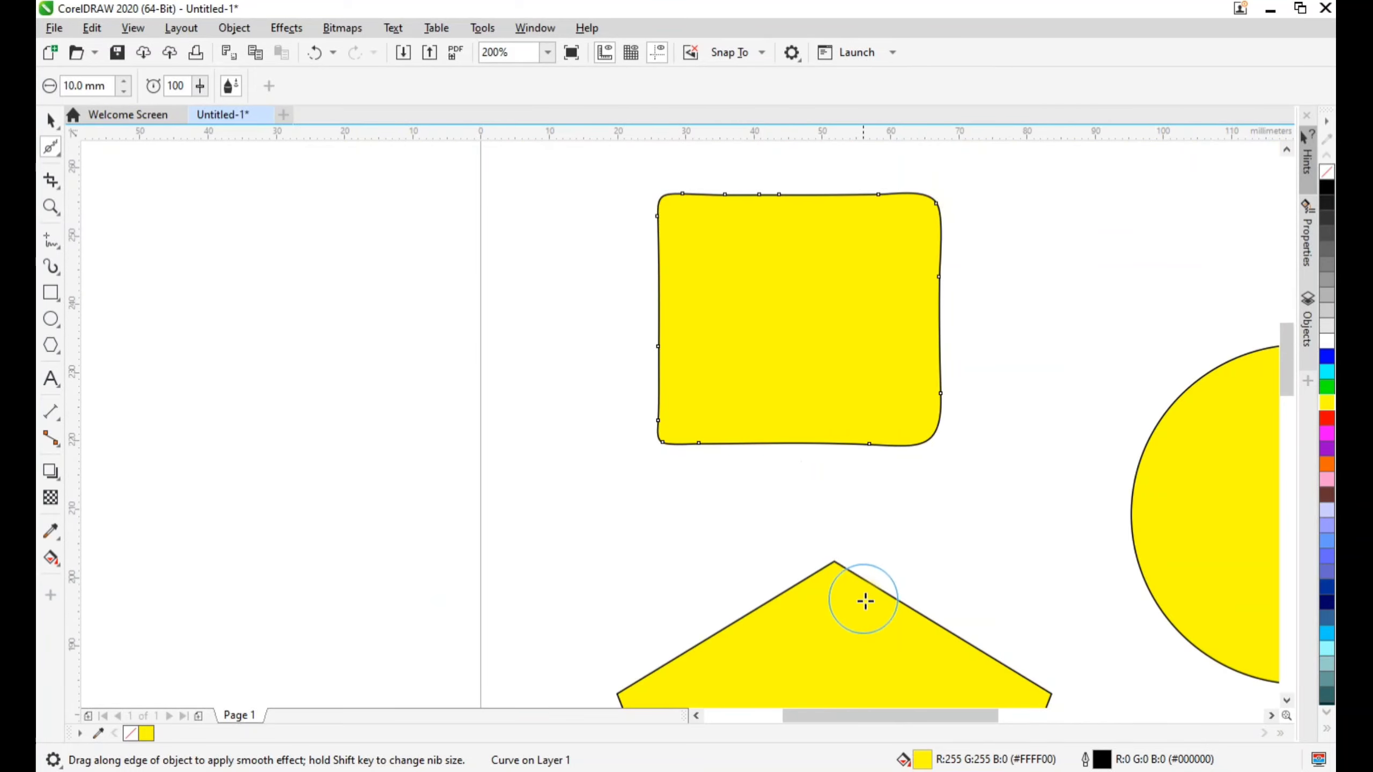
# Select the pentagon and smooth its top corner using the Smooth tool with the 10 mm nib
pyautogui.moveTo(816, 576); pyautogui.dragTo(909, 577)
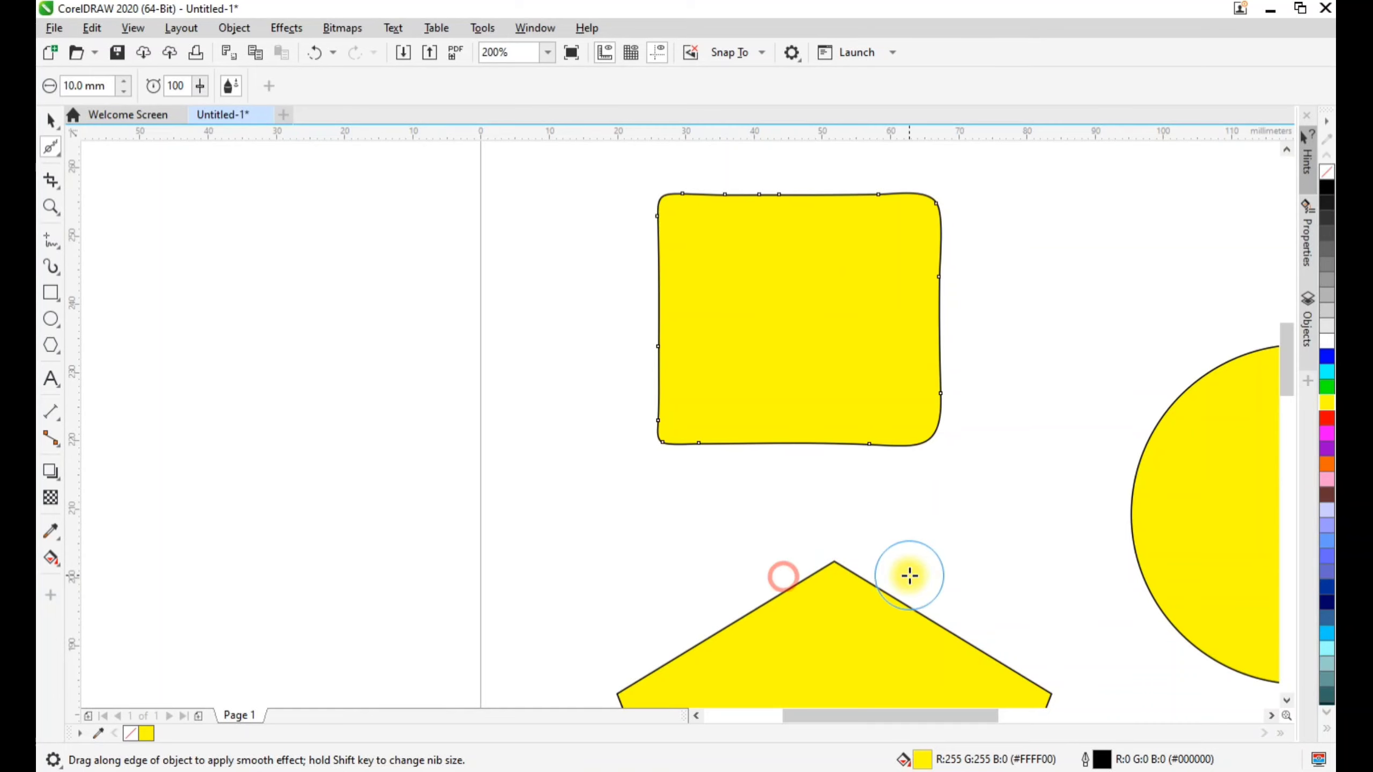
pyautogui.click(60, 127)
pyautogui.click(865, 611)
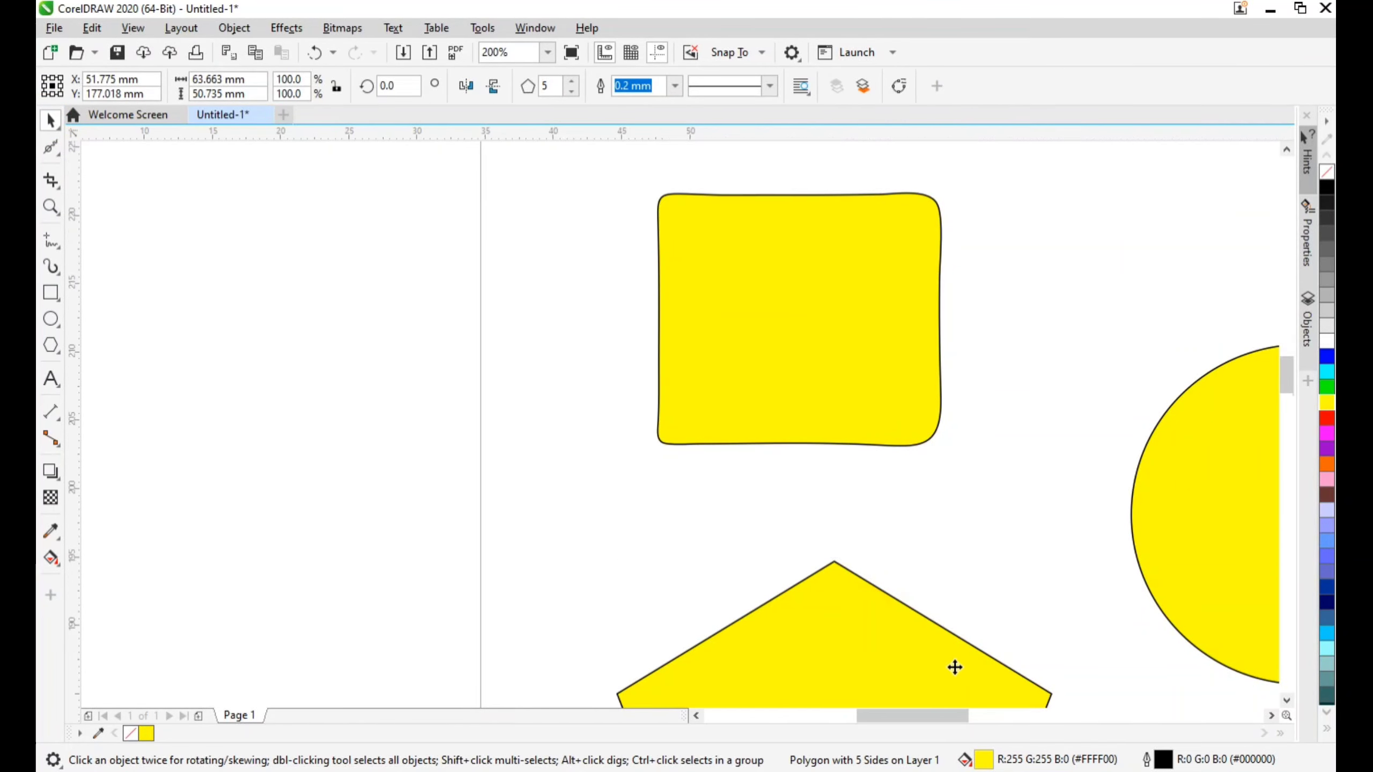
pyautogui.scroll(2, 956, 665)
pyautogui.click(52, 143)
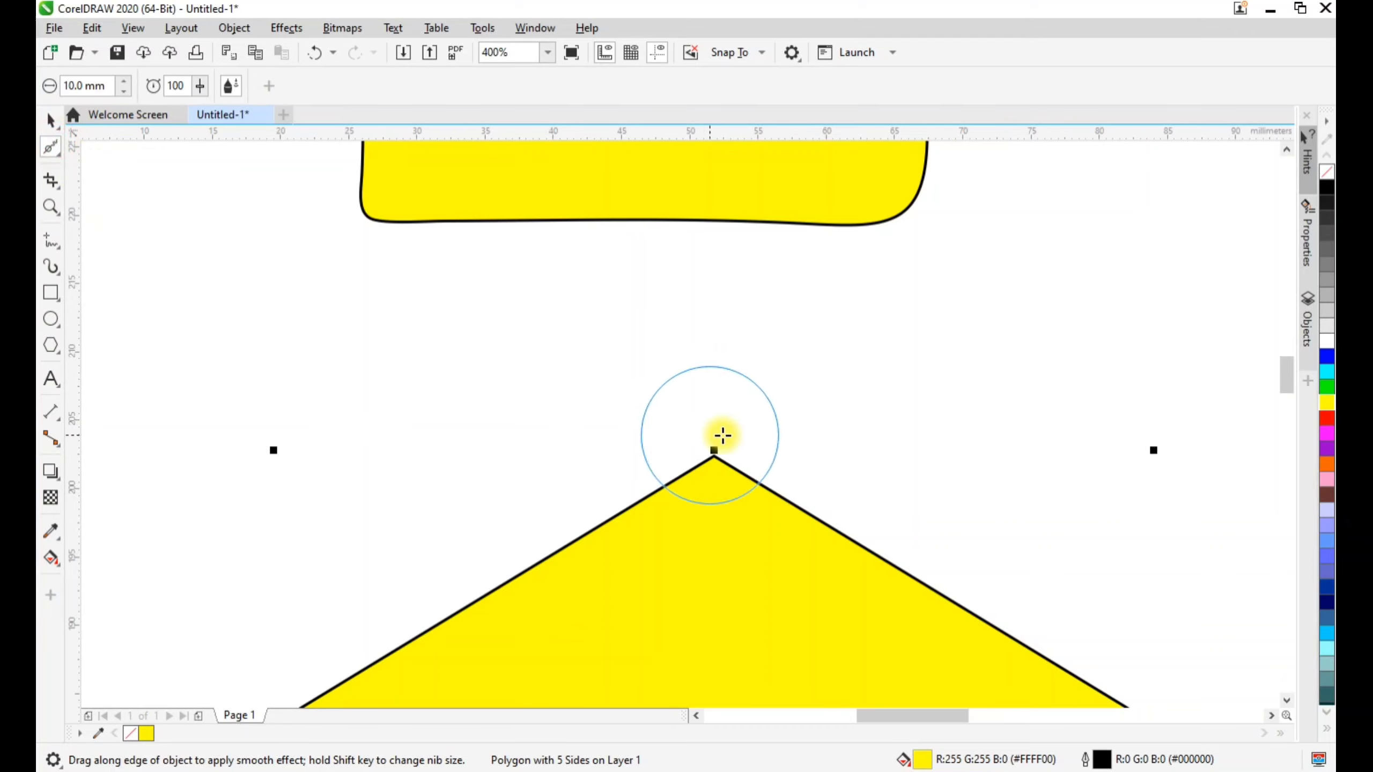
pyautogui.moveTo(668, 481)
pyautogui.mouseDown()
pyautogui.moveTo(803, 481)
pyautogui.moveTo(692, 487)
pyautogui.moveTo(714, 481)
pyautogui.mouseUp()
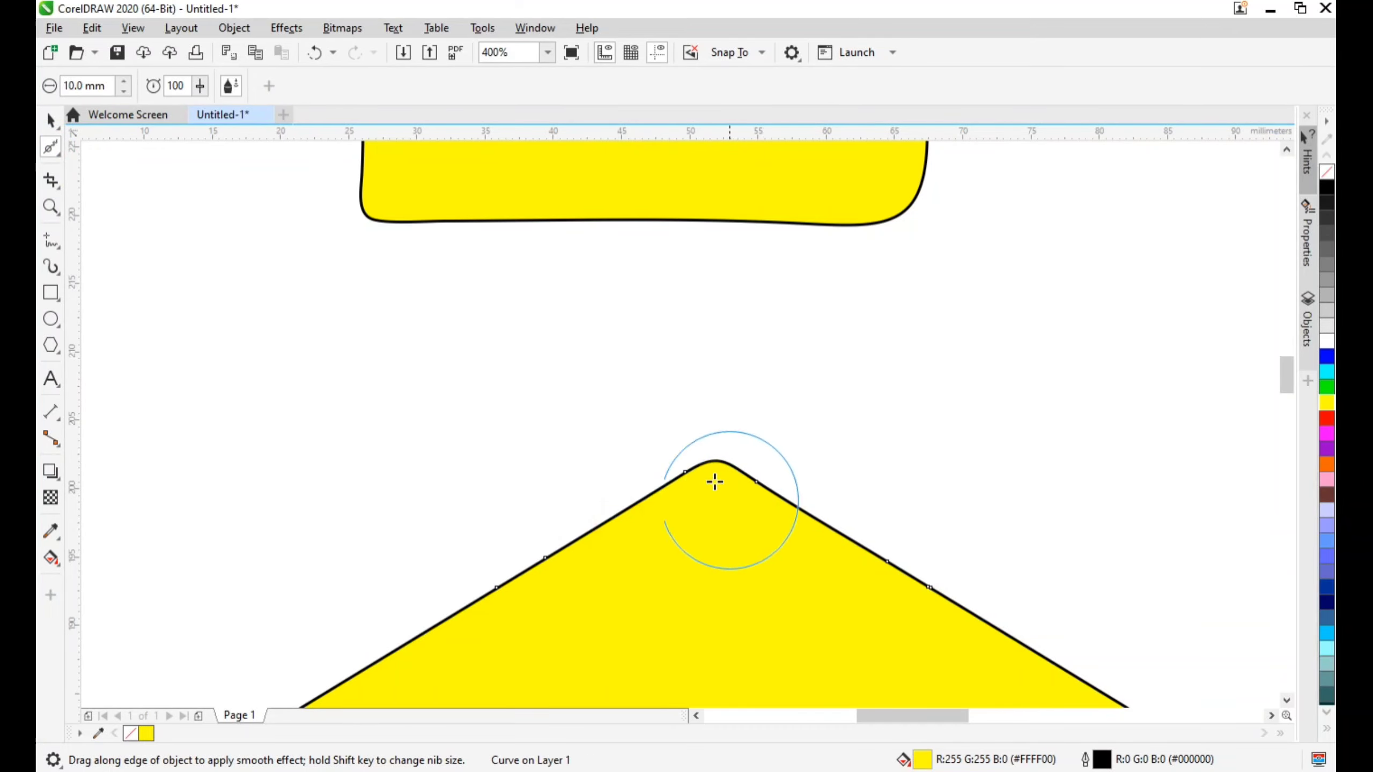
# Set the nib size to 30 mm and smooth the pentagon's left and right corners
pyautogui.moveTo(108, 83); pyautogui.dragTo(61, 85)
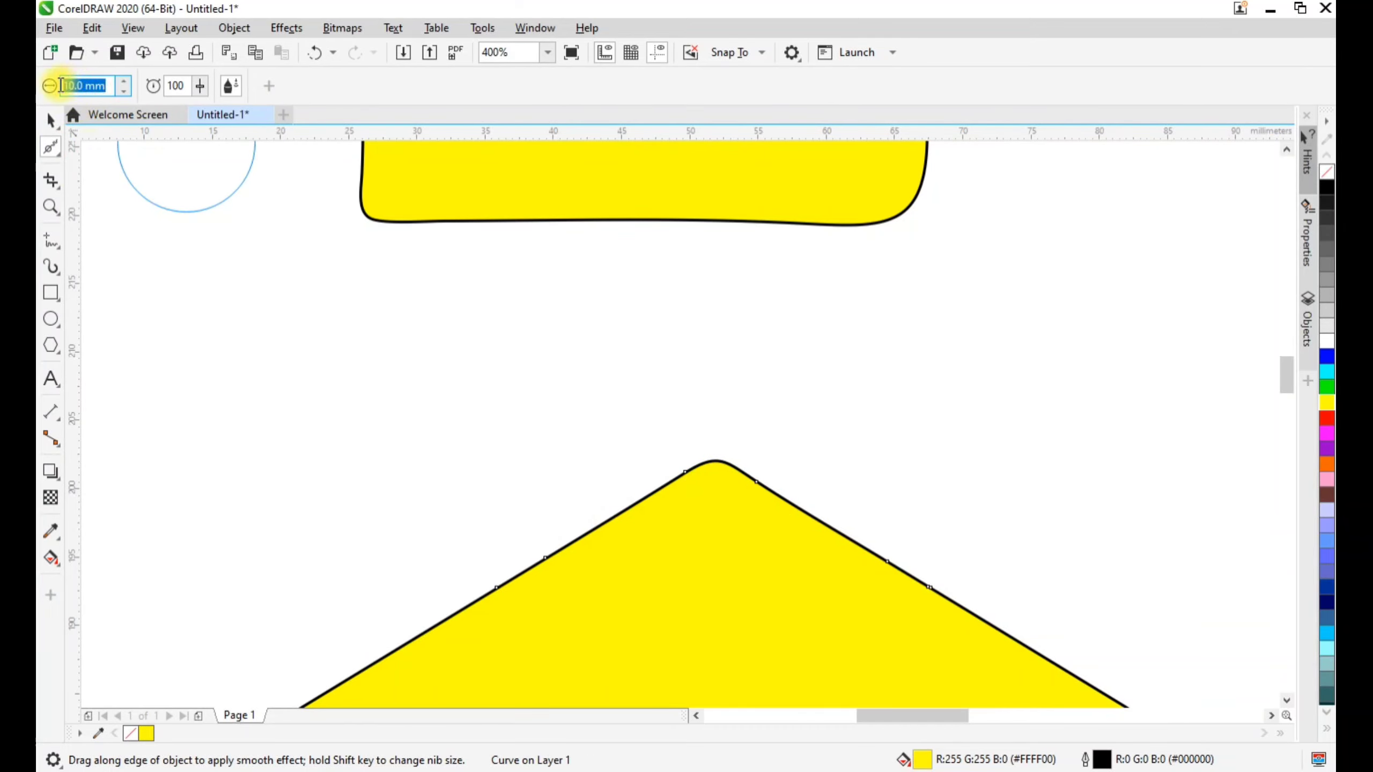
pyautogui.write('30')
pyautogui.scroll(-3, 965, 518)
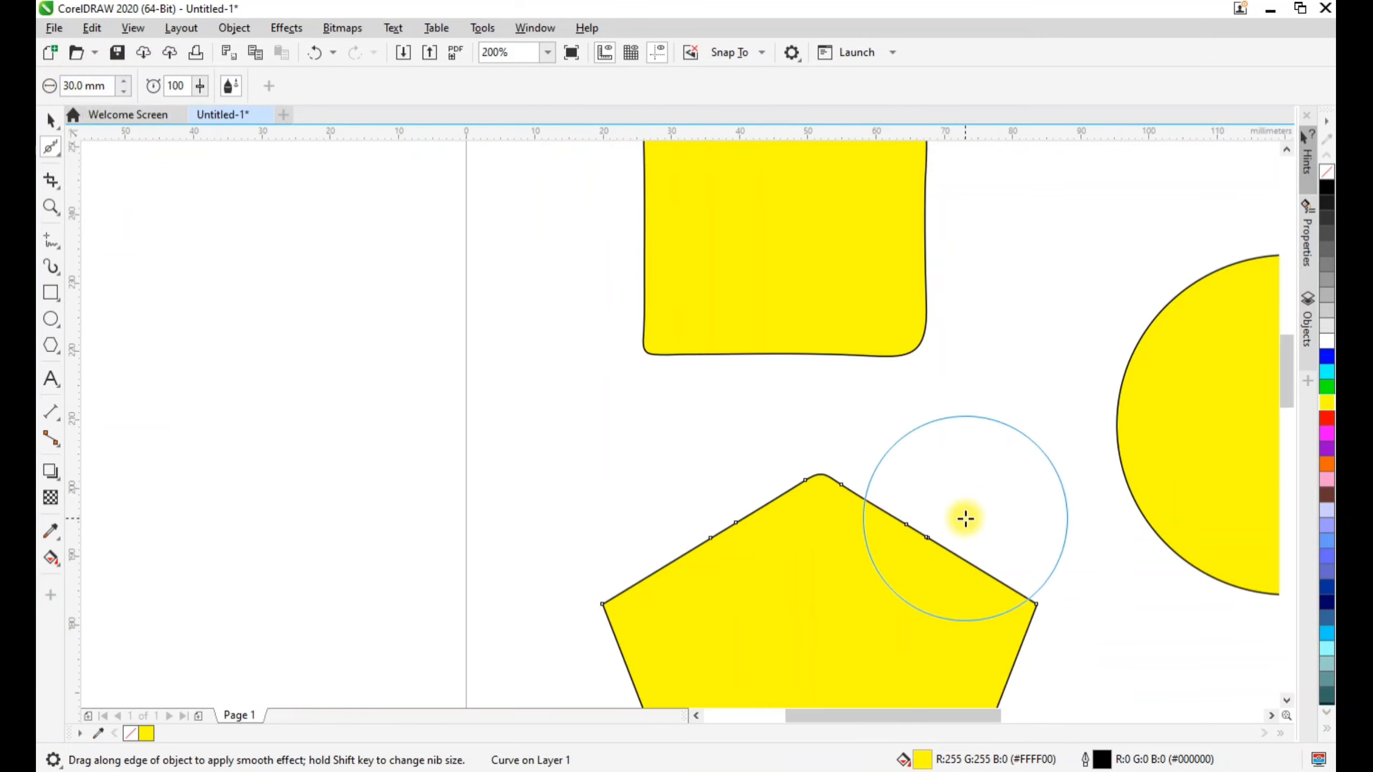
pyautogui.scroll(2, 980, 552)
pyautogui.moveTo(963, 483); pyautogui.dragTo(987, 535)
# Distort the pentagon using the Smear tool, pulling deep notches inward around its edges and one long spike outward to the circle
pyautogui.click(57, 153)
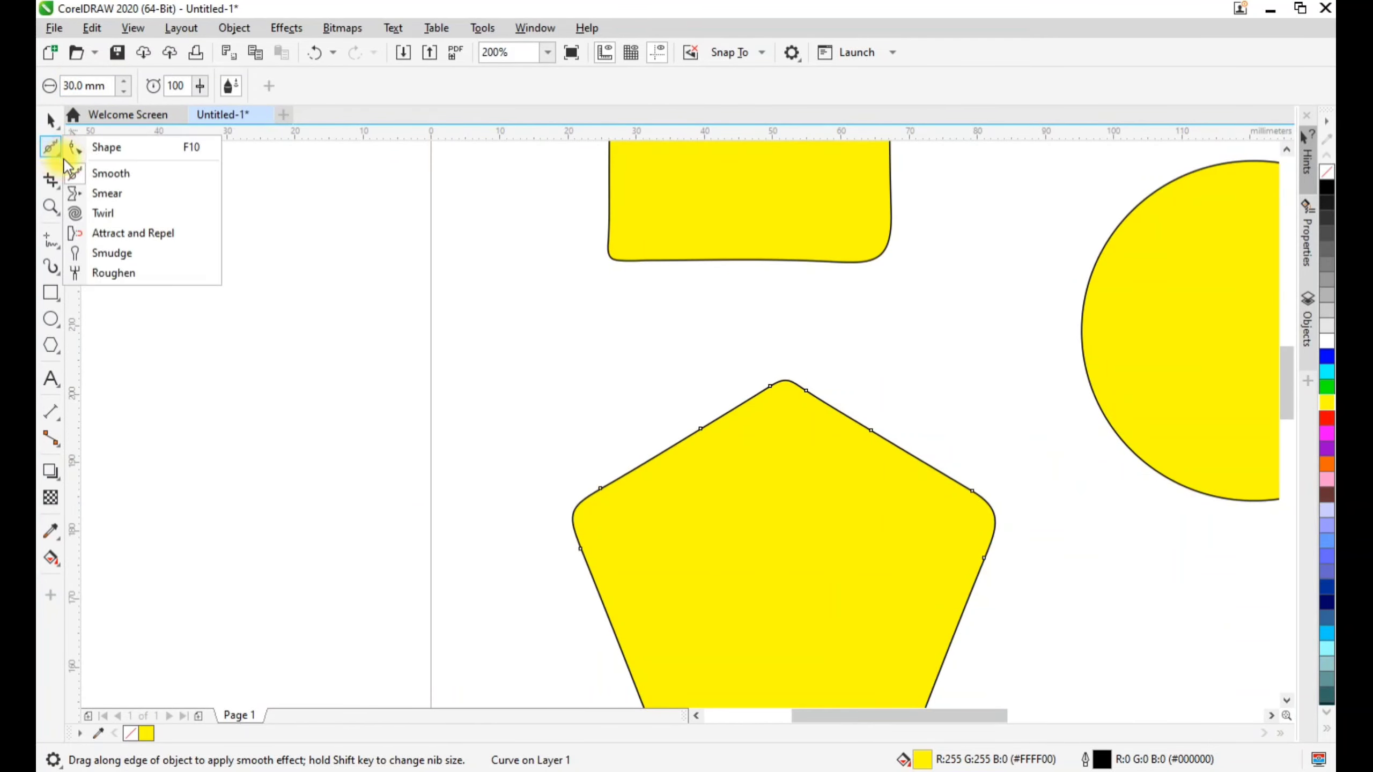
pyautogui.click(102, 190)
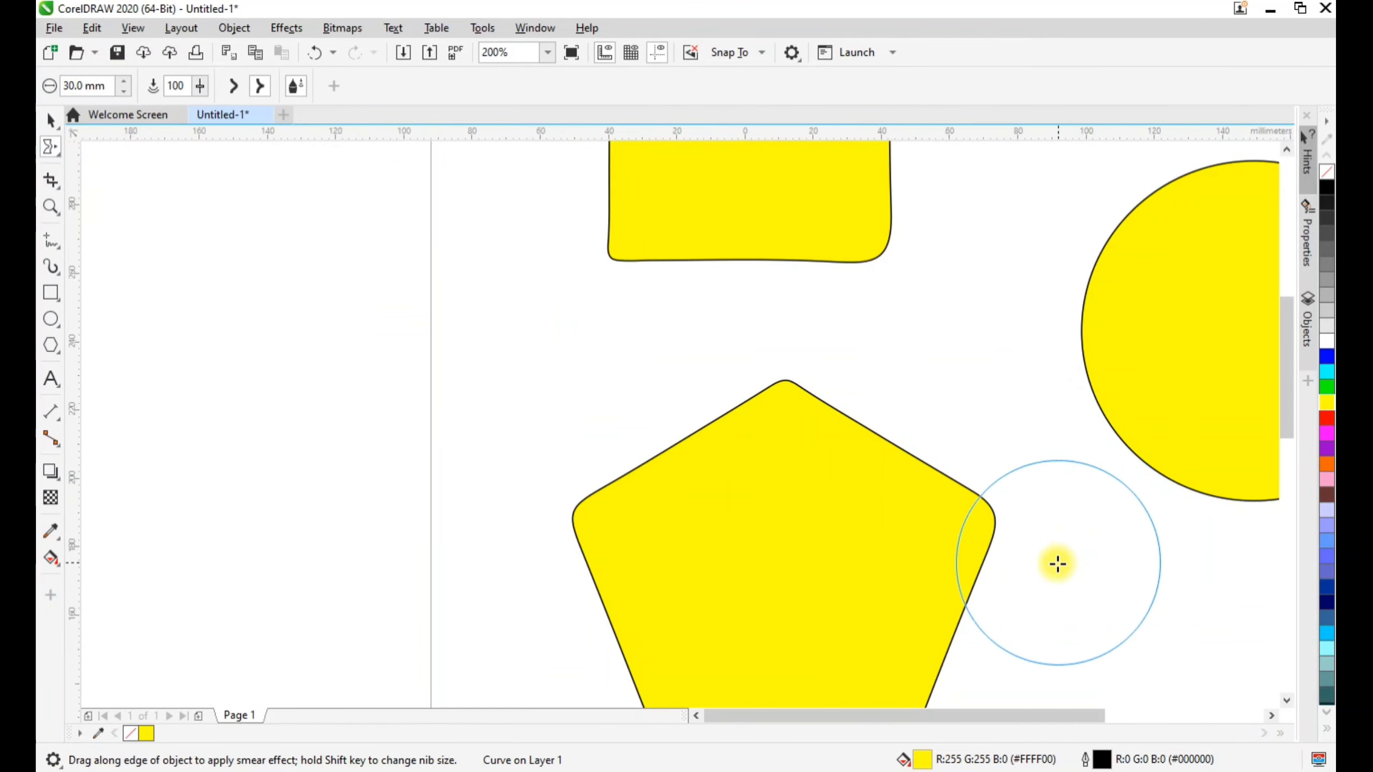
pyautogui.scroll(-2, 1057, 561)
pyautogui.scroll(2, 1057, 613)
pyautogui.moveTo(962, 713); pyautogui.dragTo(999, 712)
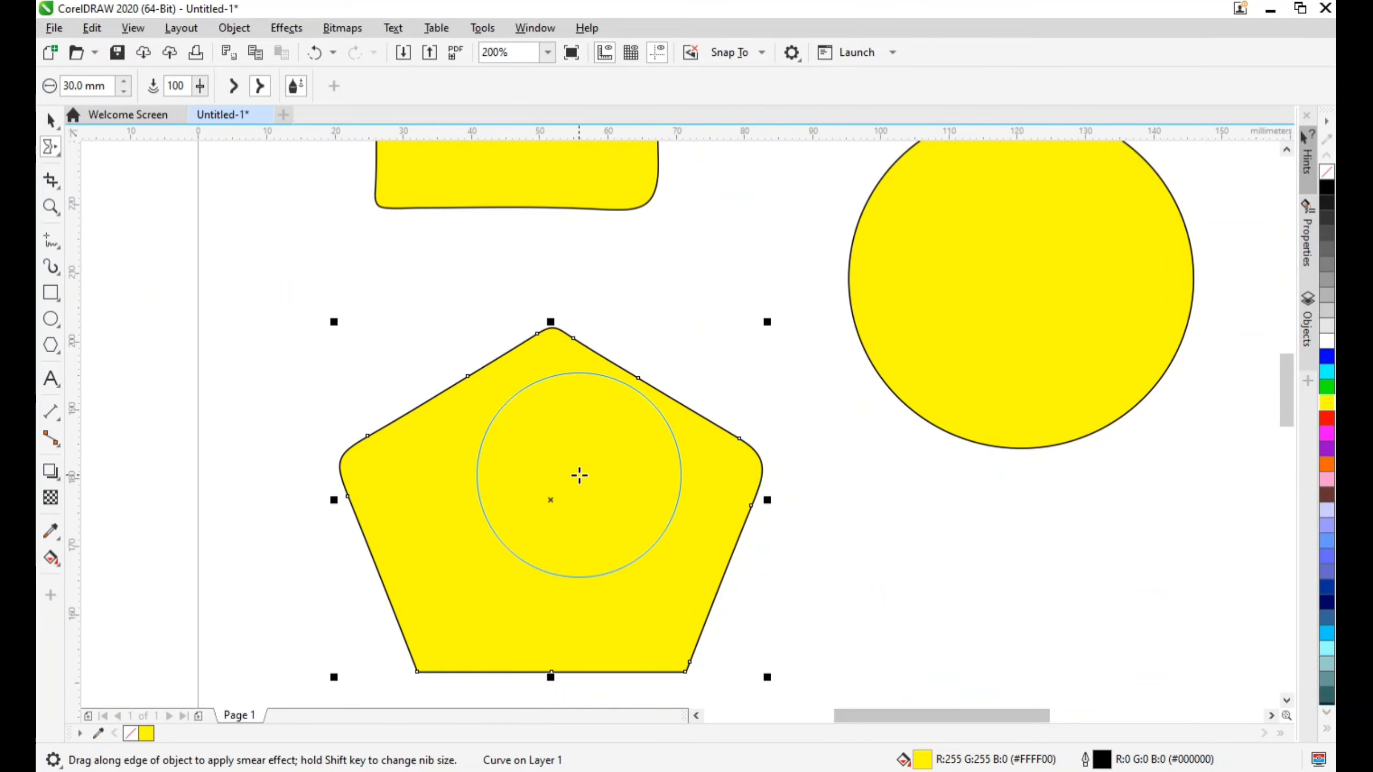
pyautogui.moveTo(638, 364)
pyautogui.mouseDown()
pyautogui.moveTo(564, 426)
pyautogui.moveTo(411, 467)
pyautogui.mouseUp()
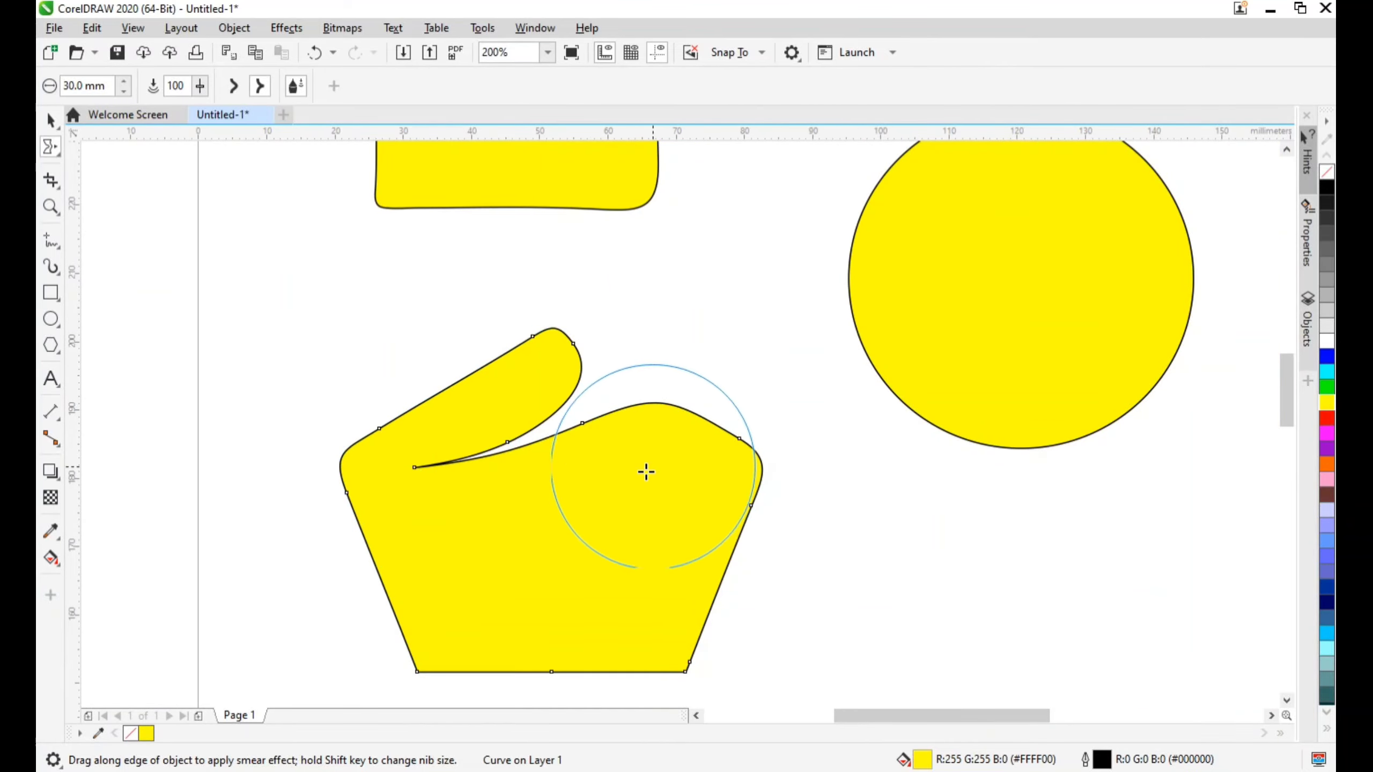
pyautogui.moveTo(619, 511)
pyautogui.mouseDown()
pyautogui.moveTo(831, 383)
pyautogui.moveTo(882, 384)
pyautogui.mouseUp()
pyautogui.moveTo(769, 523); pyautogui.dragTo(587, 496)
pyautogui.moveTo(742, 629)
pyautogui.mouseDown()
pyautogui.moveTo(646, 627)
pyautogui.moveTo(510, 561)
pyautogui.mouseUp()
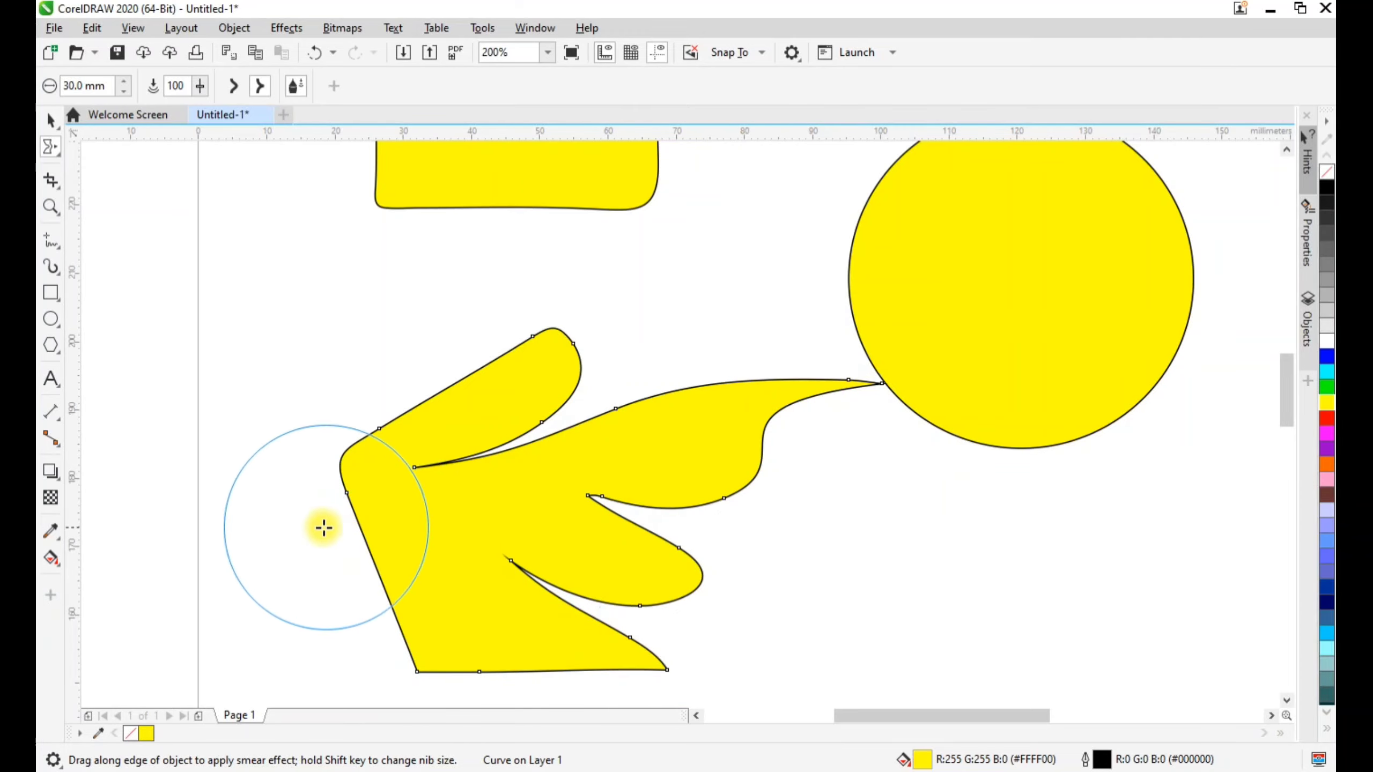
pyautogui.moveTo(322, 527); pyautogui.dragTo(489, 493)
pyautogui.moveTo(607, 681); pyautogui.dragTo(433, 584)
pyautogui.moveTo(546, 379); pyautogui.dragTo(403, 436)
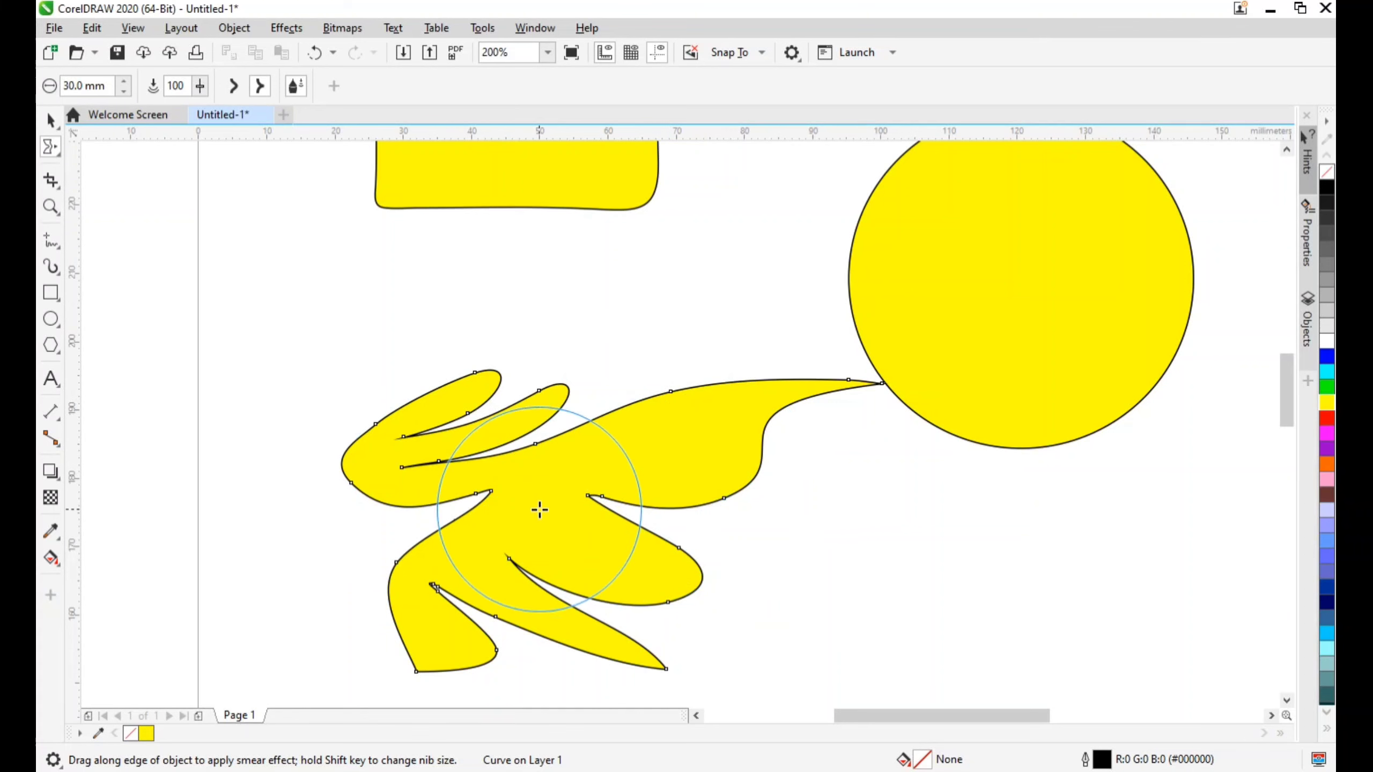
# Lower the smear pressure to 21 and smear the upper edge of the distorted pentagon gently outward
pyautogui.click(83, 86)
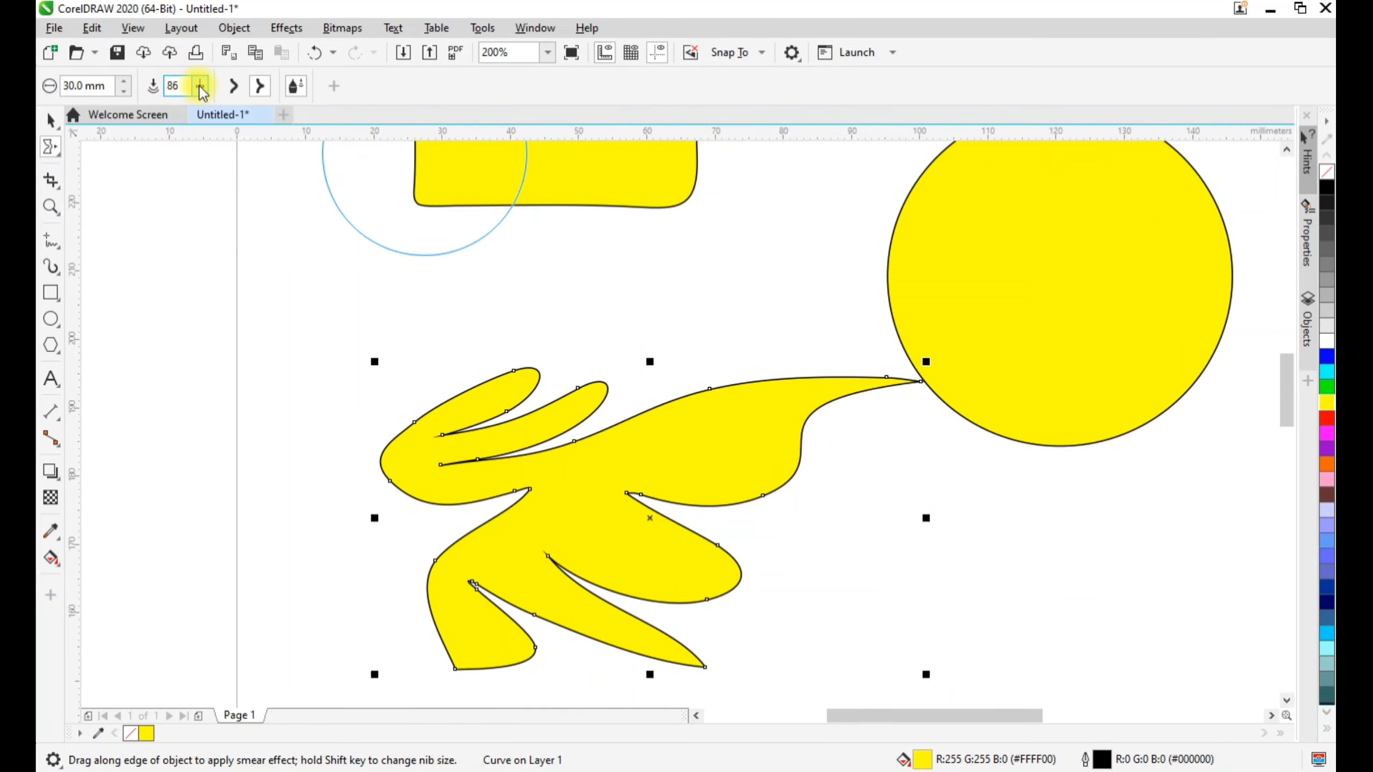
pyautogui.click(199, 88)
pyautogui.click(197, 110)
pyautogui.moveTo(179, 118); pyautogui.dragTo(147, 115)
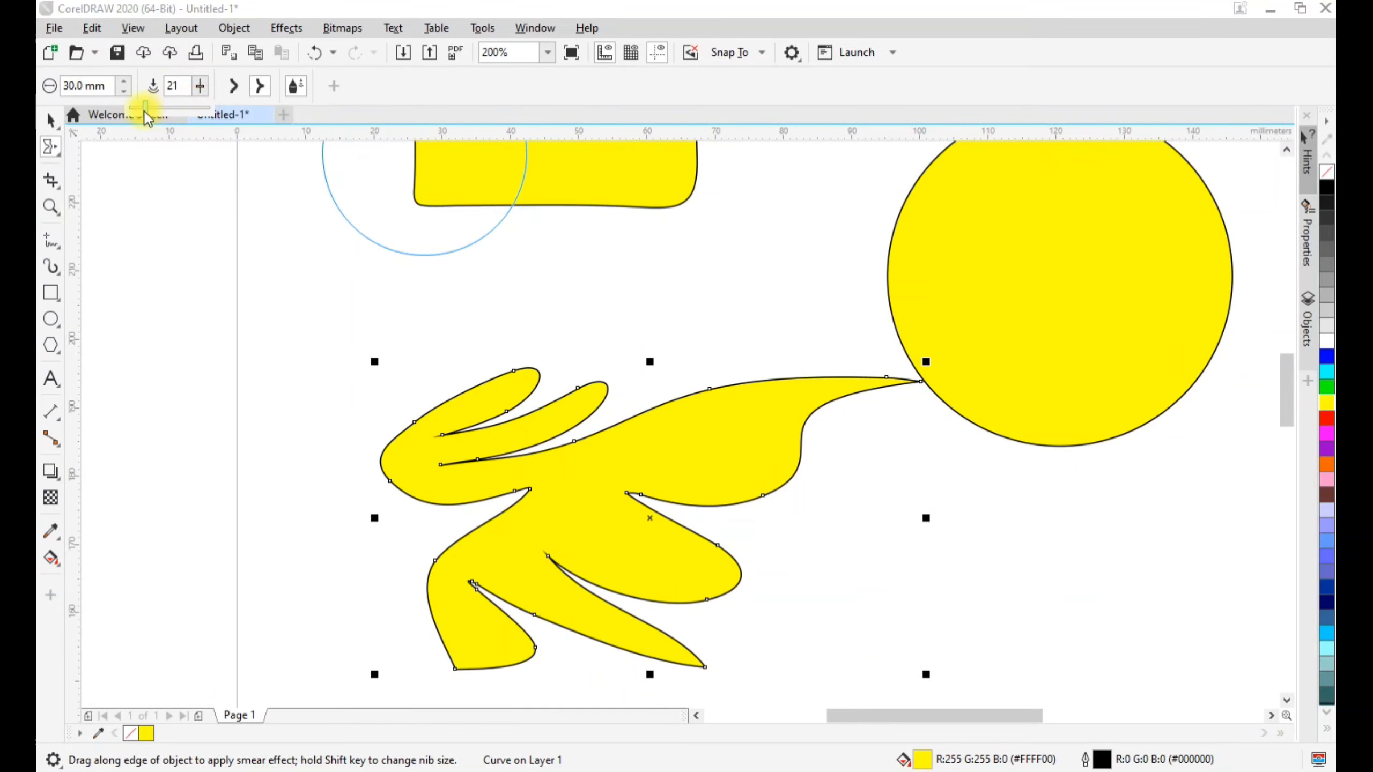
pyautogui.moveTo(615, 433); pyautogui.dragTo(647, 357)
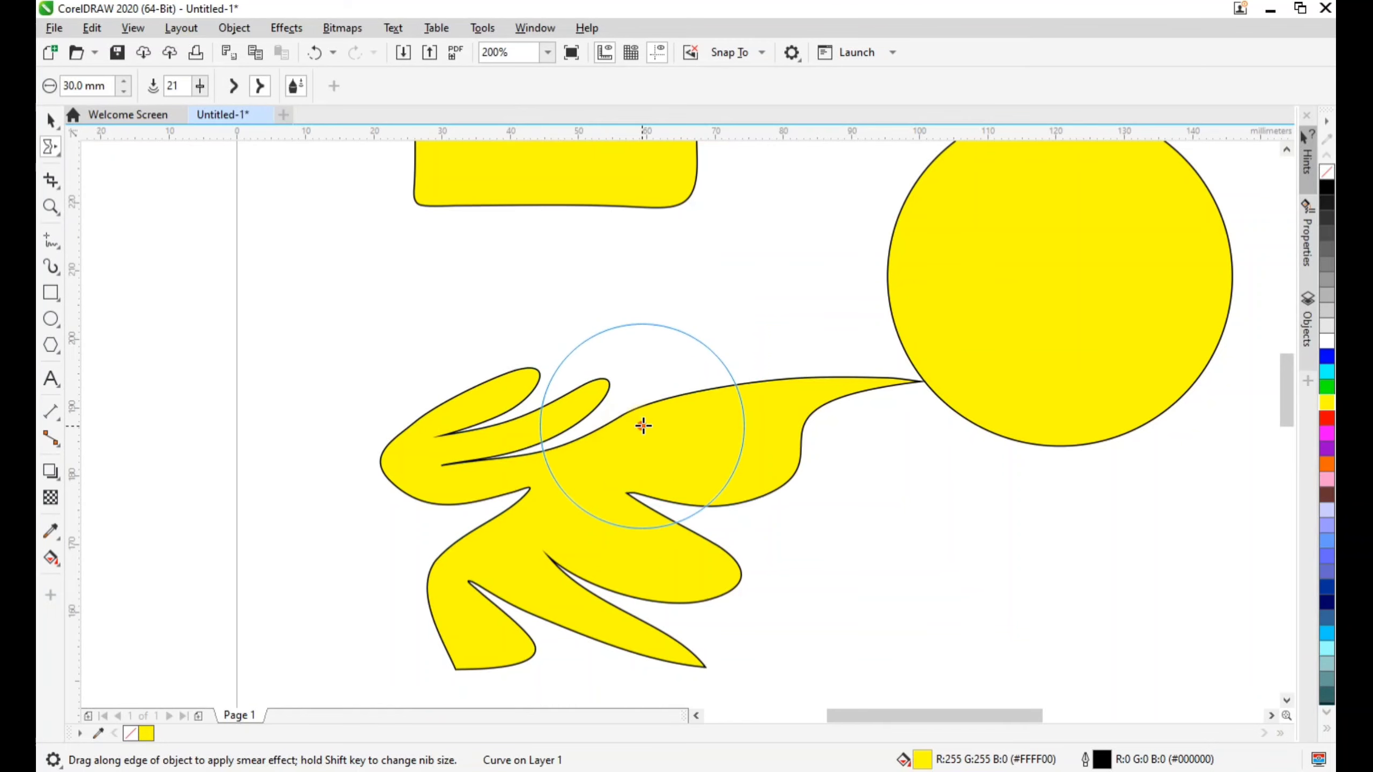
pyautogui.moveTo(641, 433)
pyautogui.mouseDown()
pyautogui.moveTo(665, 352)
pyautogui.moveTo(653, 436)
pyautogui.moveTo(704, 326)
pyautogui.mouseUp()
pyautogui.moveTo(698, 437); pyautogui.dragTo(722, 373)
# Raise the smear pressure to 100 and stretch the shape's upper edge strongly up and toward the circle
pyautogui.click(200, 88)
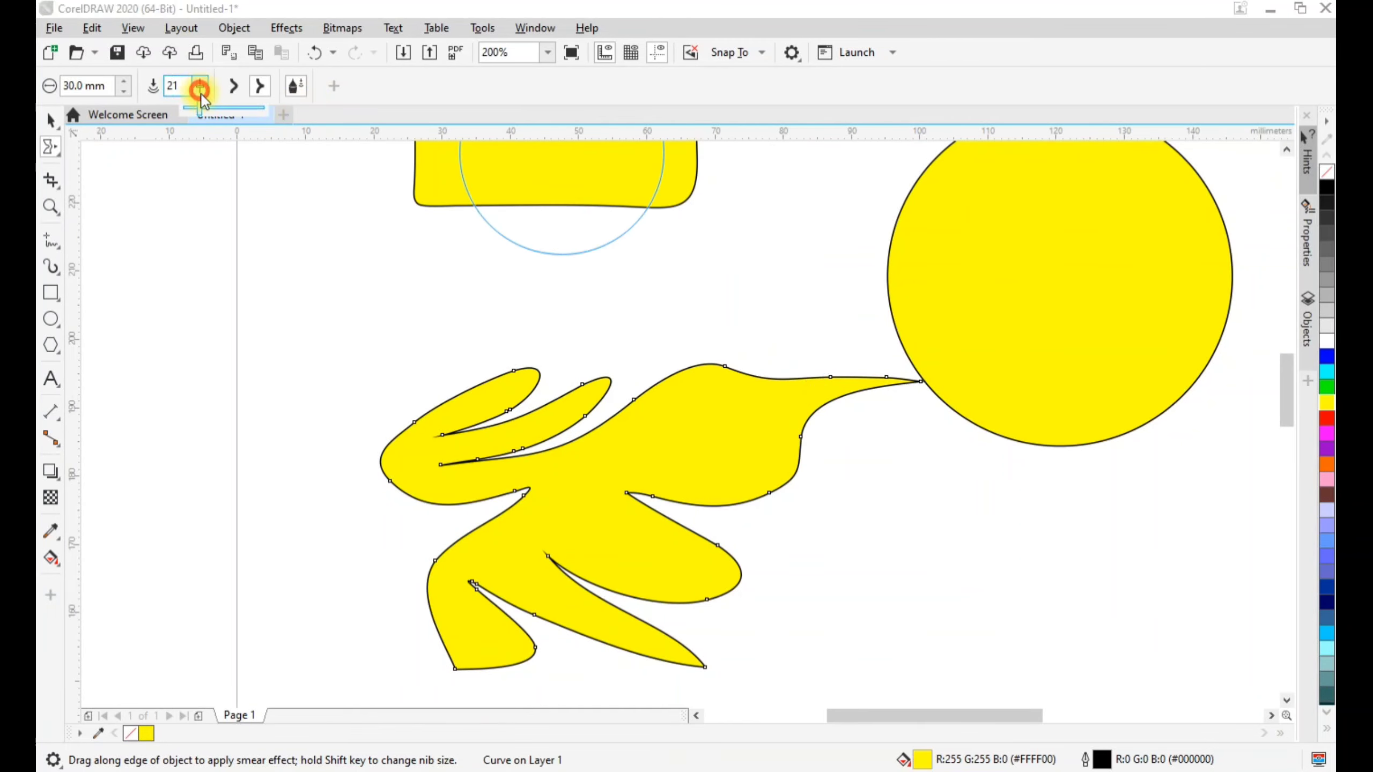
pyautogui.moveTo(221, 111); pyautogui.dragTo(265, 111)
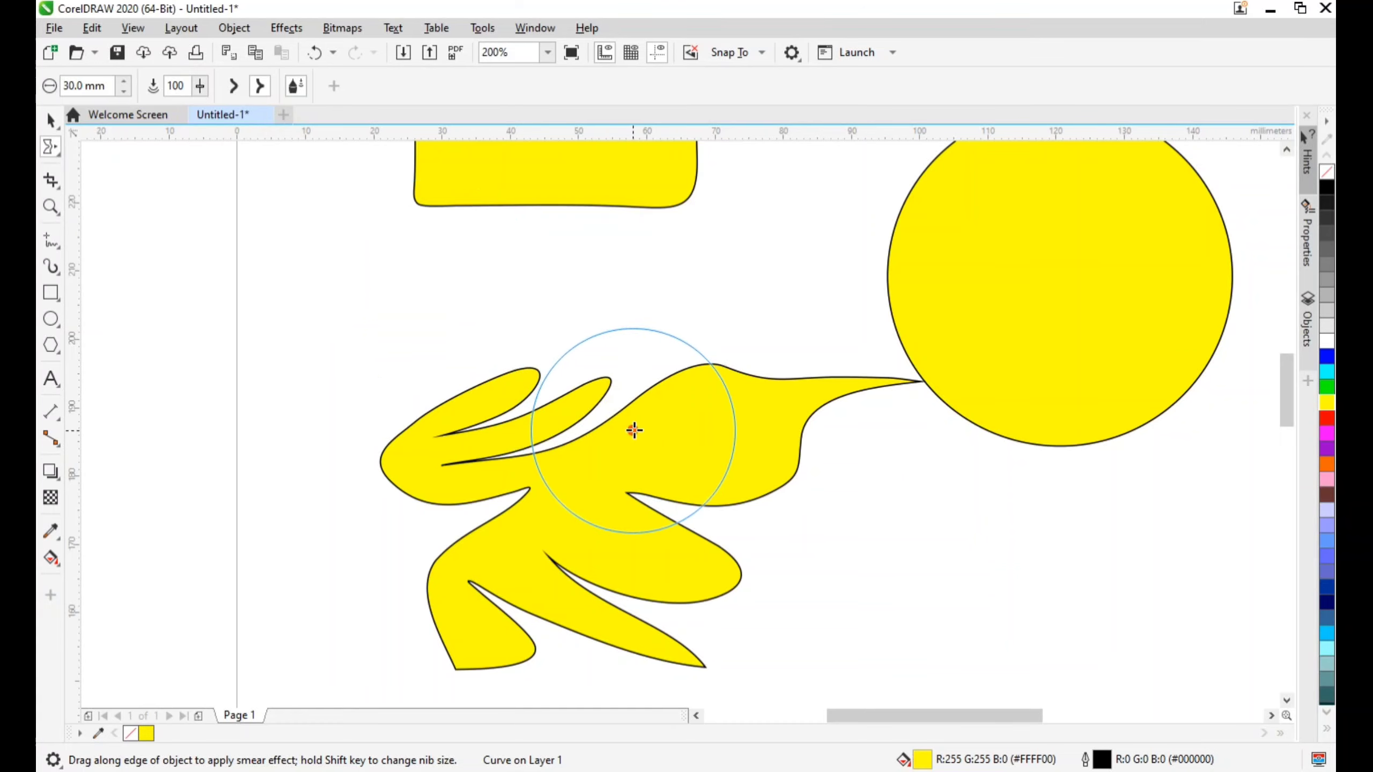
pyautogui.moveTo(628, 429); pyautogui.dragTo(665, 331)
pyautogui.moveTo(635, 436)
pyautogui.mouseDown()
pyautogui.moveTo(702, 311)
pyautogui.moveTo(784, 325)
pyautogui.mouseUp()
pyautogui.moveTo(734, 387)
pyautogui.mouseDown()
pyautogui.moveTo(742, 377)
pyautogui.moveTo(745, 405)
pyautogui.mouseUp()
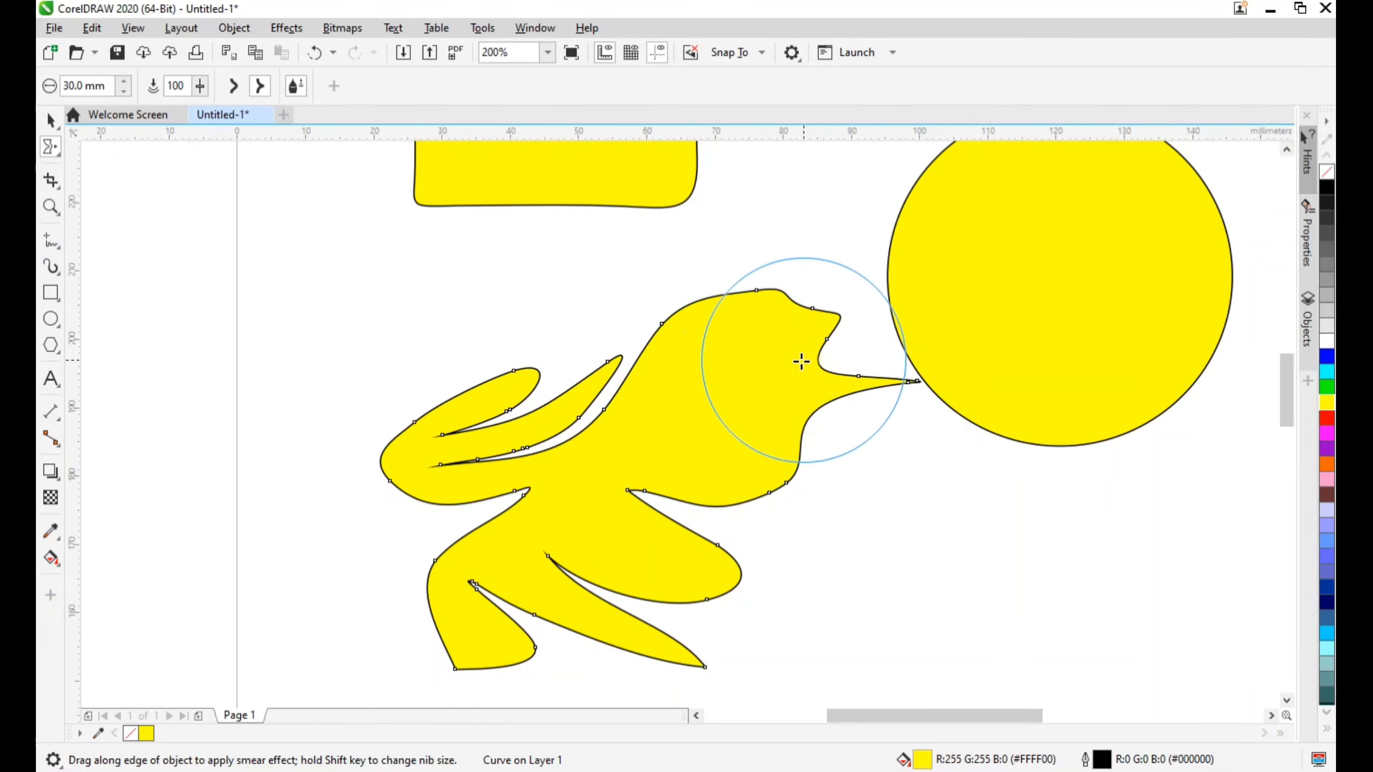
pyautogui.moveTo(792, 362)
pyautogui.mouseDown()
pyautogui.moveTo(828, 353)
pyautogui.moveTo(895, 239)
pyautogui.mouseUp()
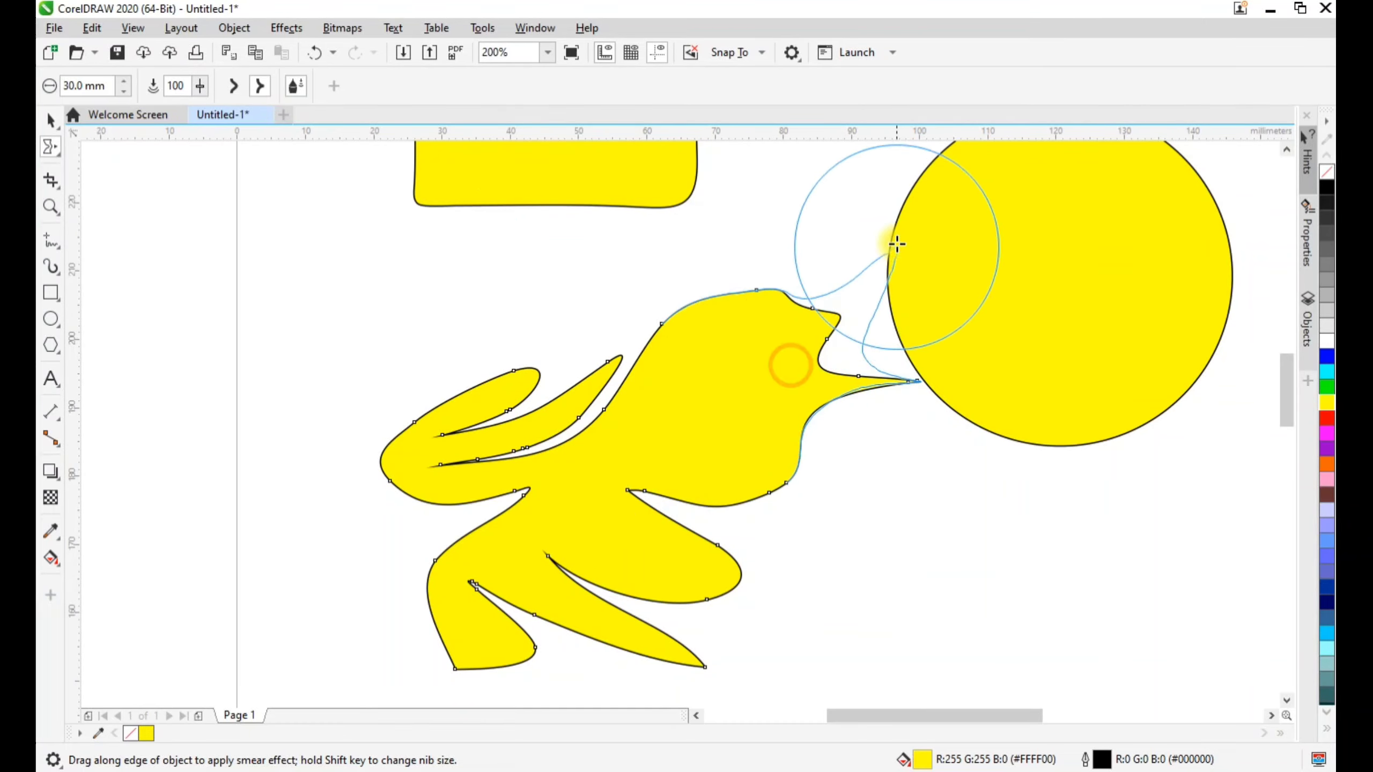
# Switch to smooth smear and pull the shape's middle finger upward into a rounded tip
pyautogui.click(260, 92)
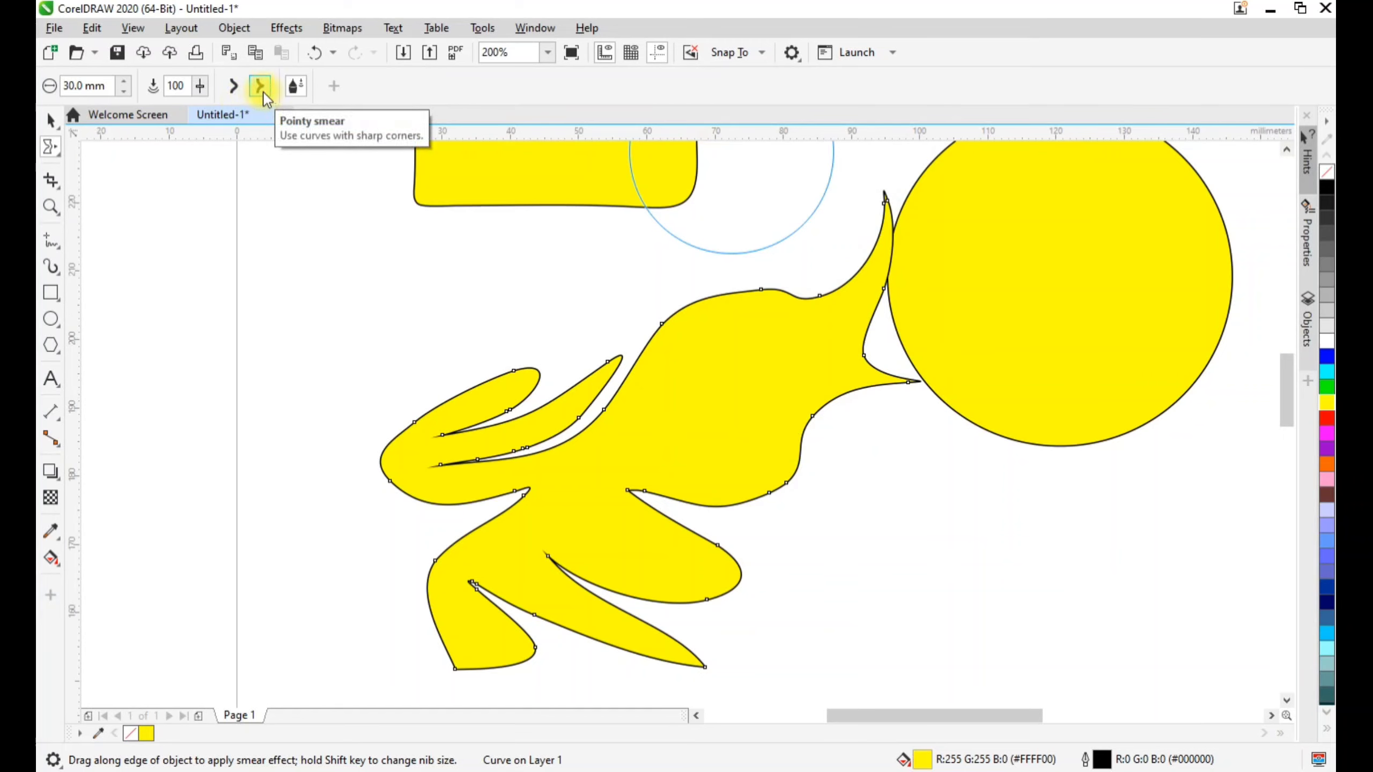
pyautogui.click(236, 92)
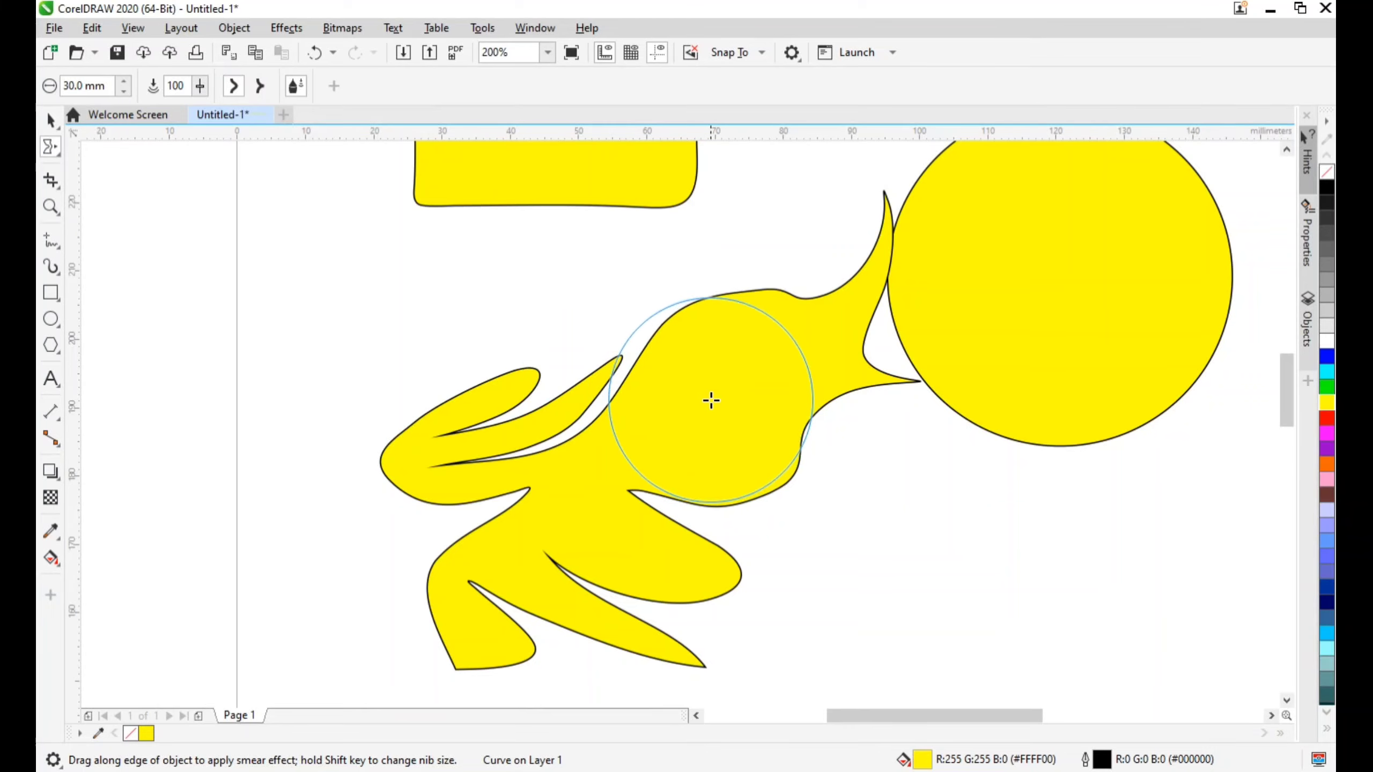
pyautogui.scroll(2, 673, 373)
pyautogui.moveTo(539, 373); pyautogui.dragTo(557, 220)
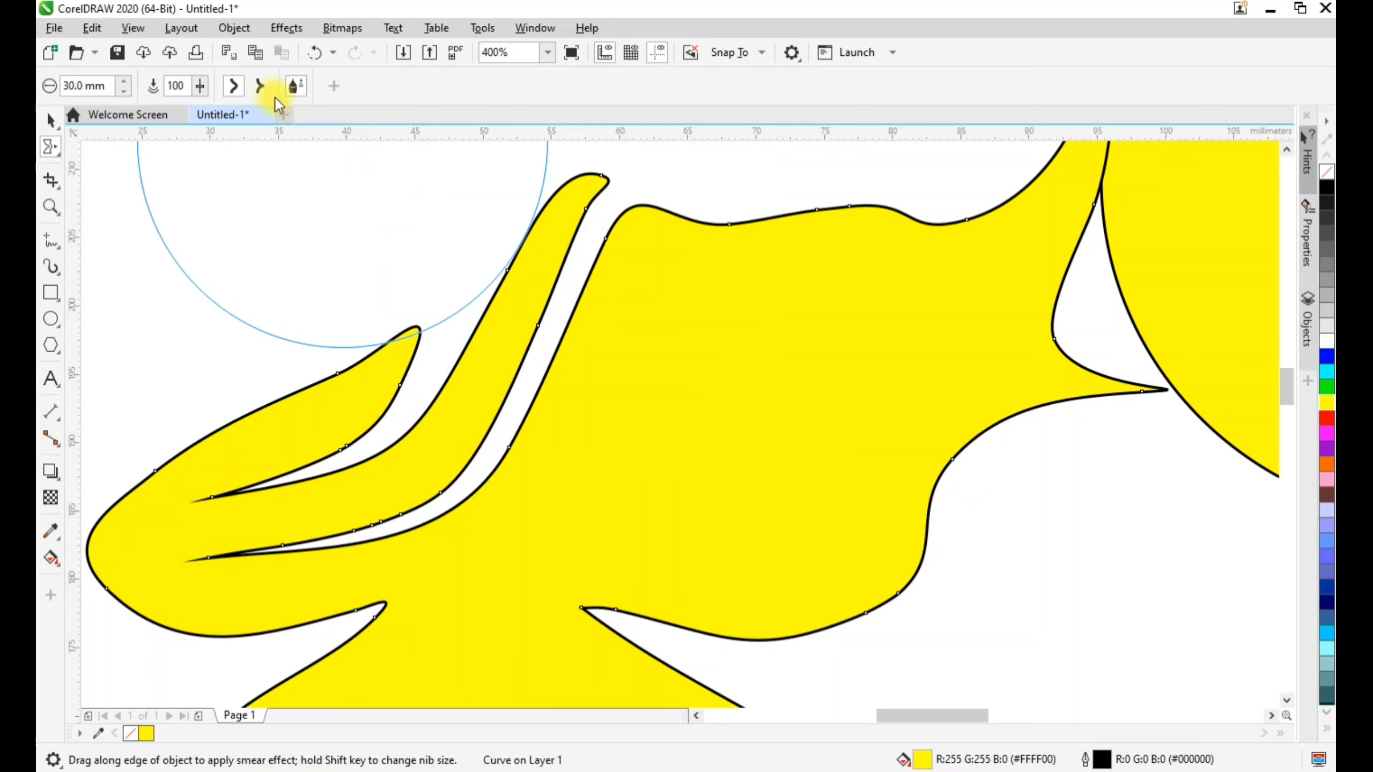
# Switch to pointy smear and pull the middle finger's tip out to the left into a sharp hook
pyautogui.moveTo(530, 261)
pyautogui.mouseDown()
pyautogui.moveTo(530, 184)
pyautogui.moveTo(358, 132)
pyautogui.moveTo(358, 282)
pyautogui.mouseUp()
pyautogui.scroll(-2, 499, 224)
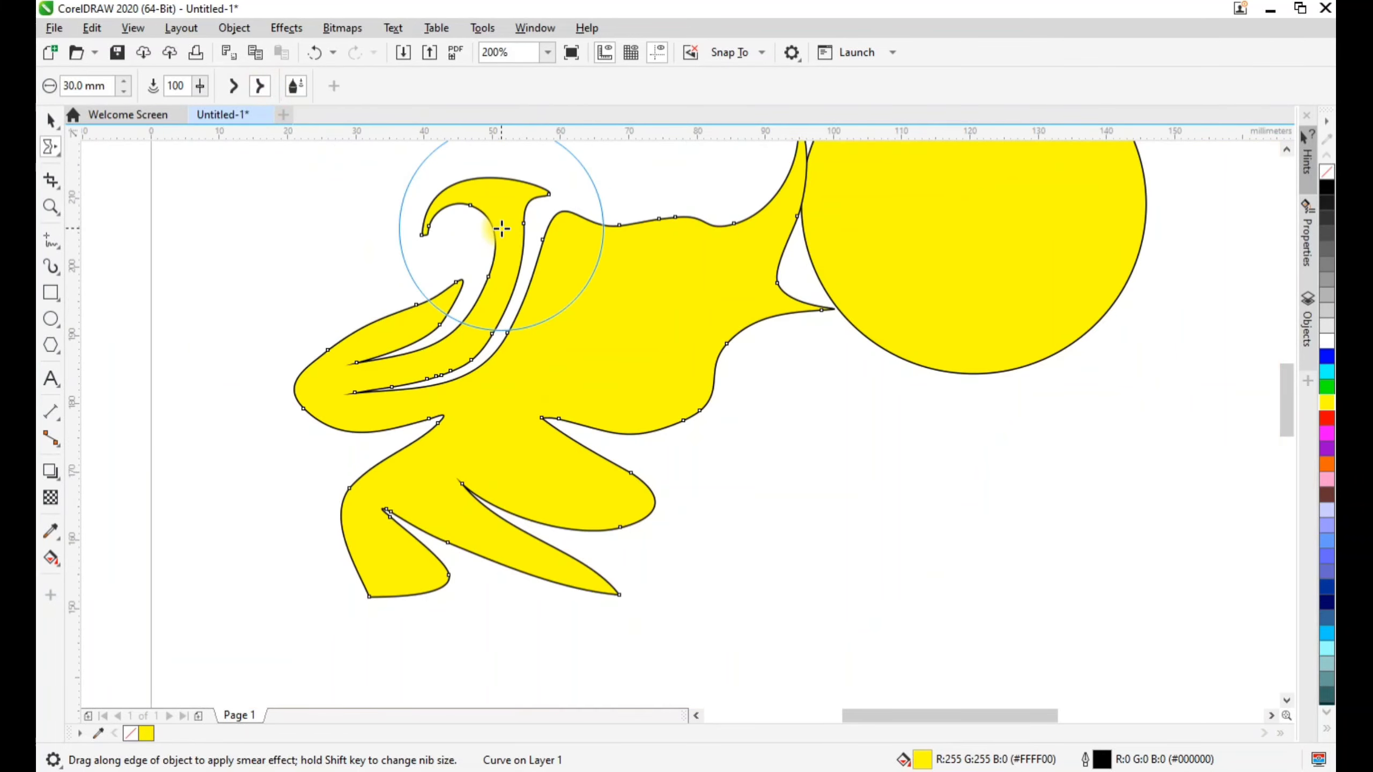
pyautogui.scroll(2, 485, 175)
pyautogui.moveTo(490, 239)
pyautogui.mouseDown()
pyautogui.moveTo(328, 307)
pyautogui.moveTo(206, 323)
pyautogui.moveTo(232, 323)
pyautogui.mouseUp()
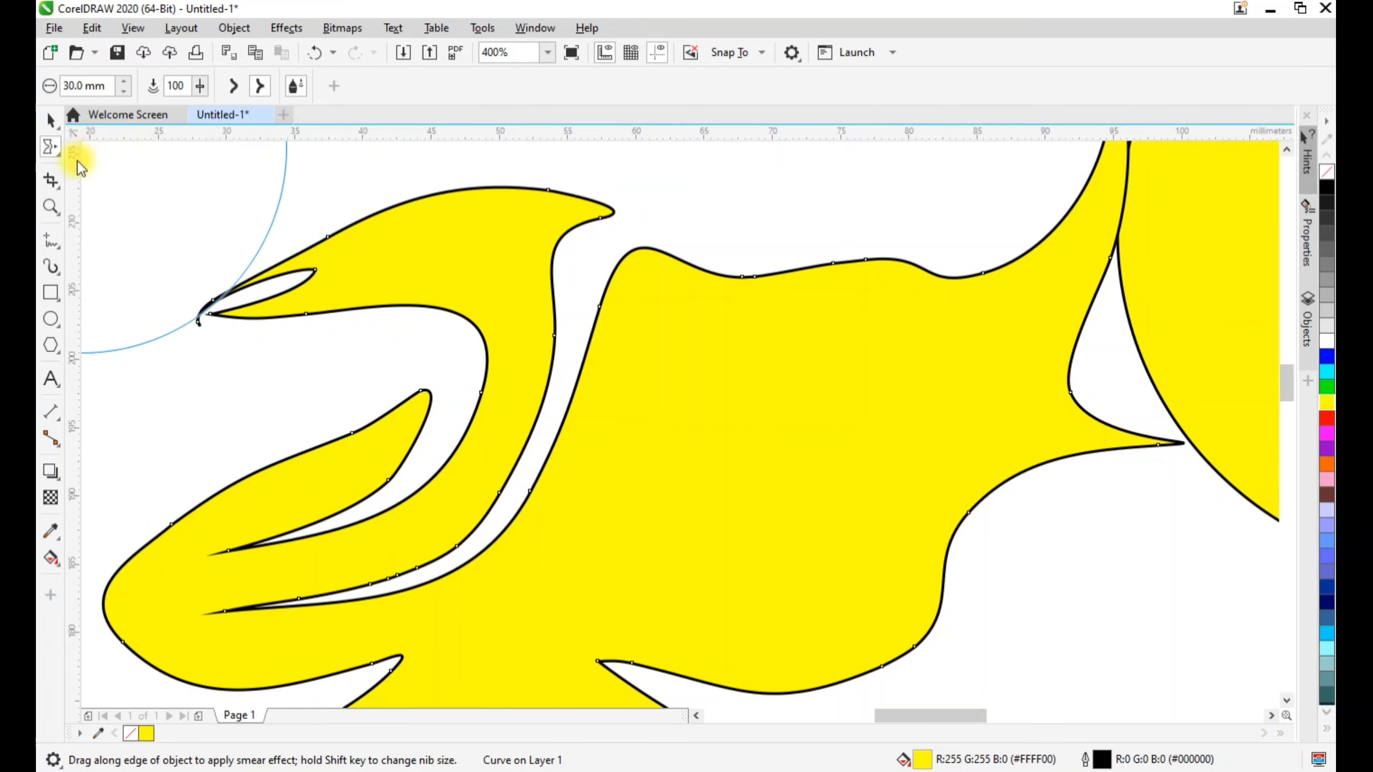
# Twirl the distorted shape clockwise at its lower-right bulge, lower-left finger, upper edge and left-hand fingers using a 30 mm nib
pyautogui.click(61, 157)
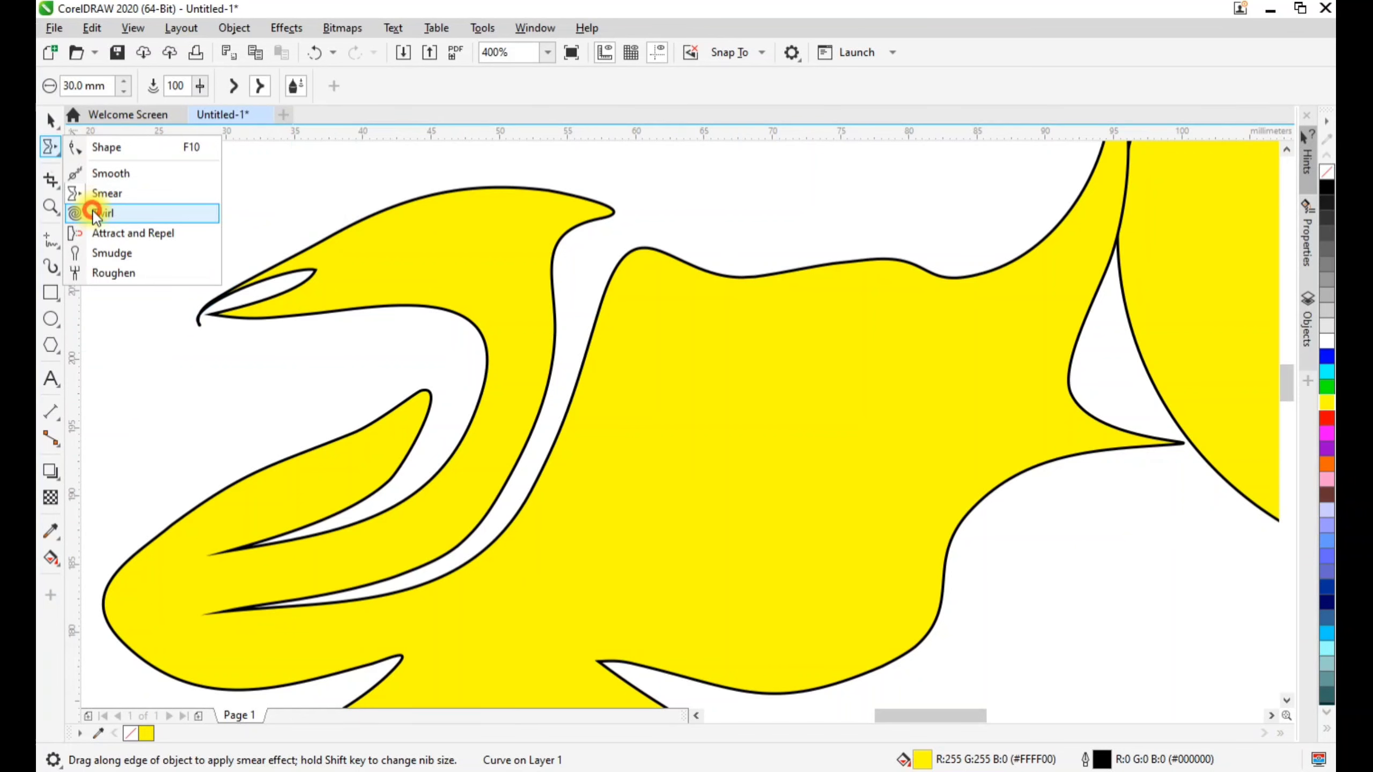
pyautogui.click(94, 209)
pyautogui.scroll(-3, 822, 414)
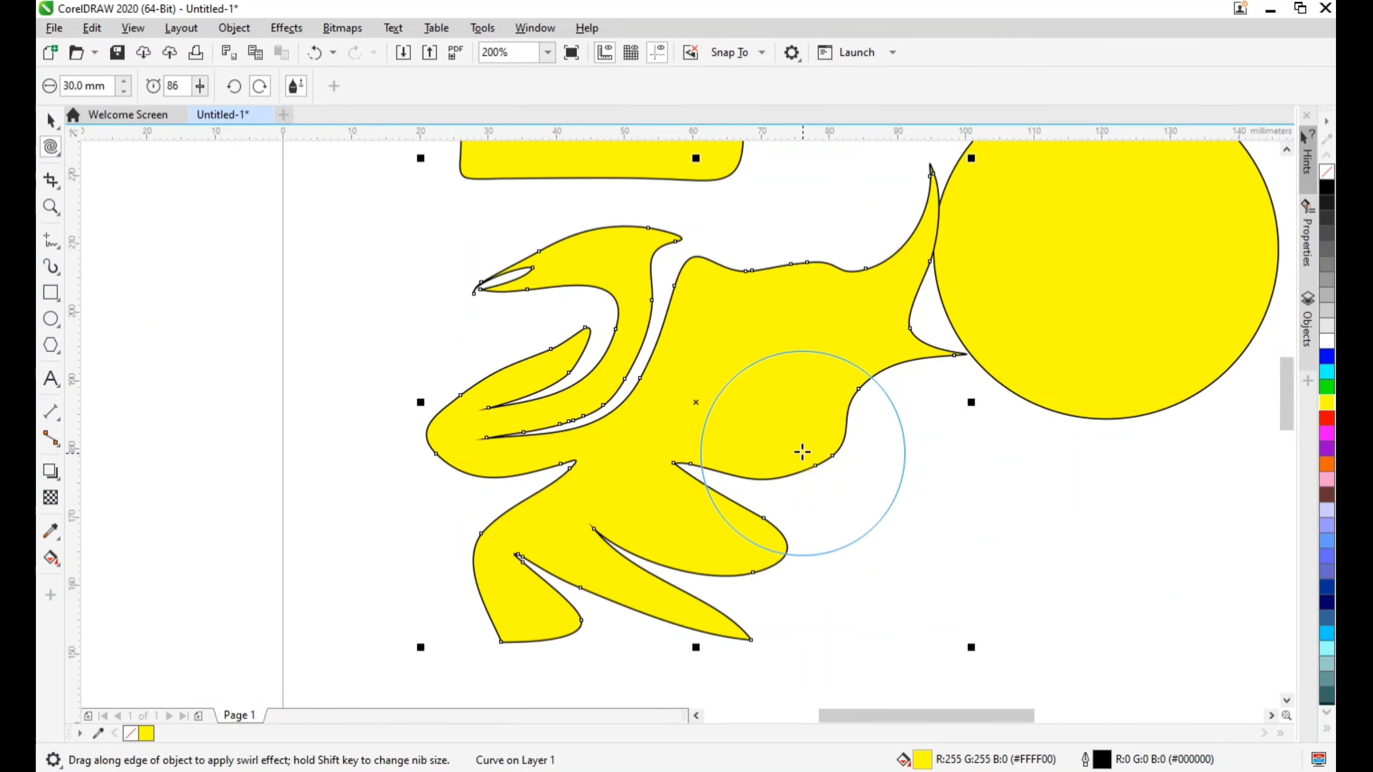
pyautogui.click(264, 86)
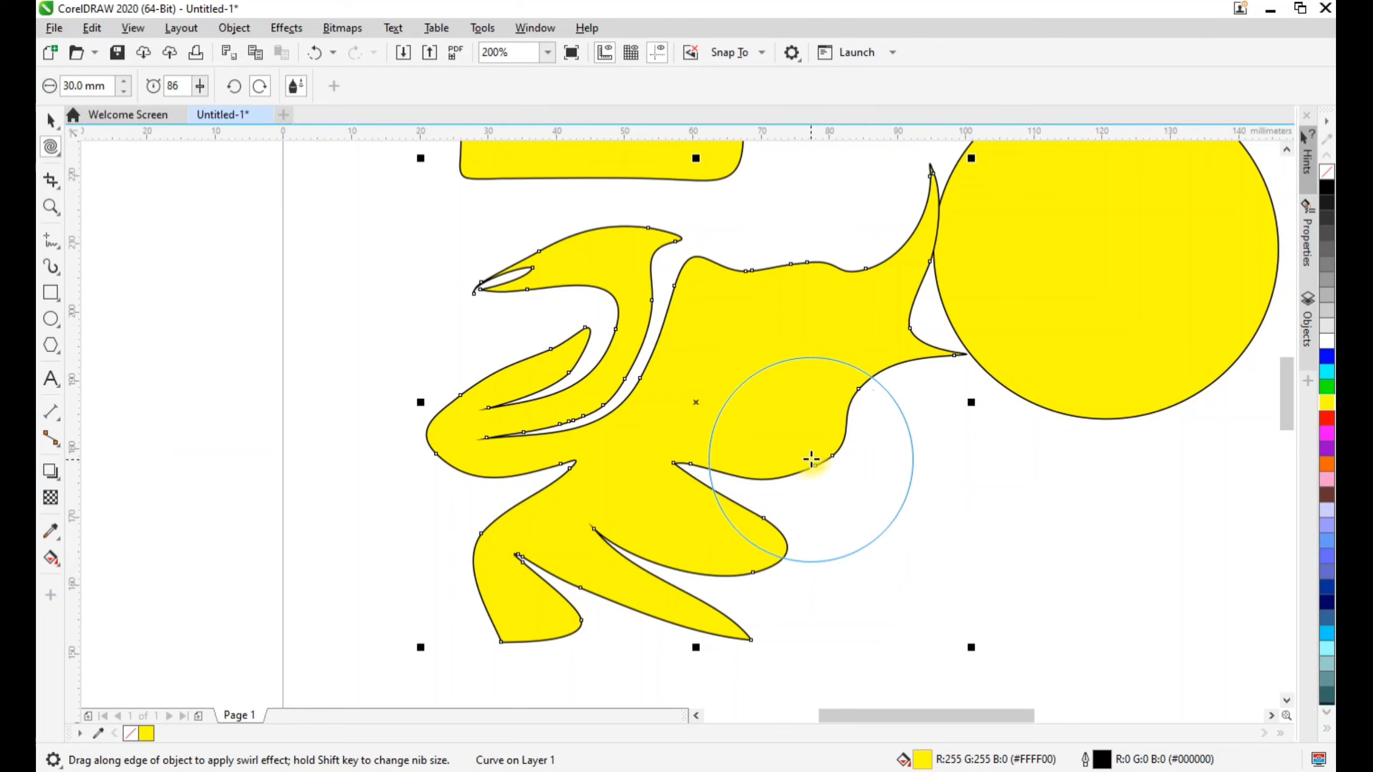
pyautogui.moveTo(810, 459); pyautogui.dragTo(811, 459)
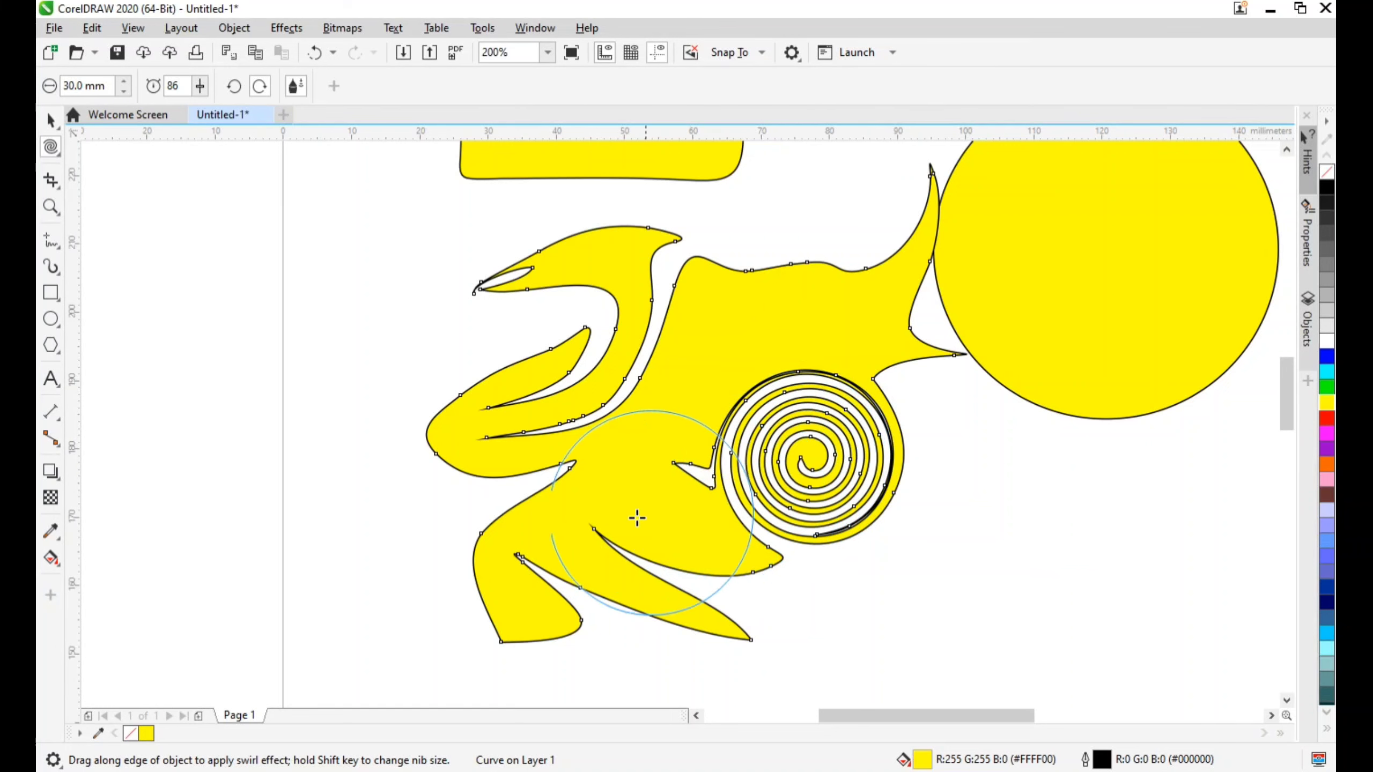
pyautogui.moveTo(488, 578); pyautogui.dragTo(490, 573)
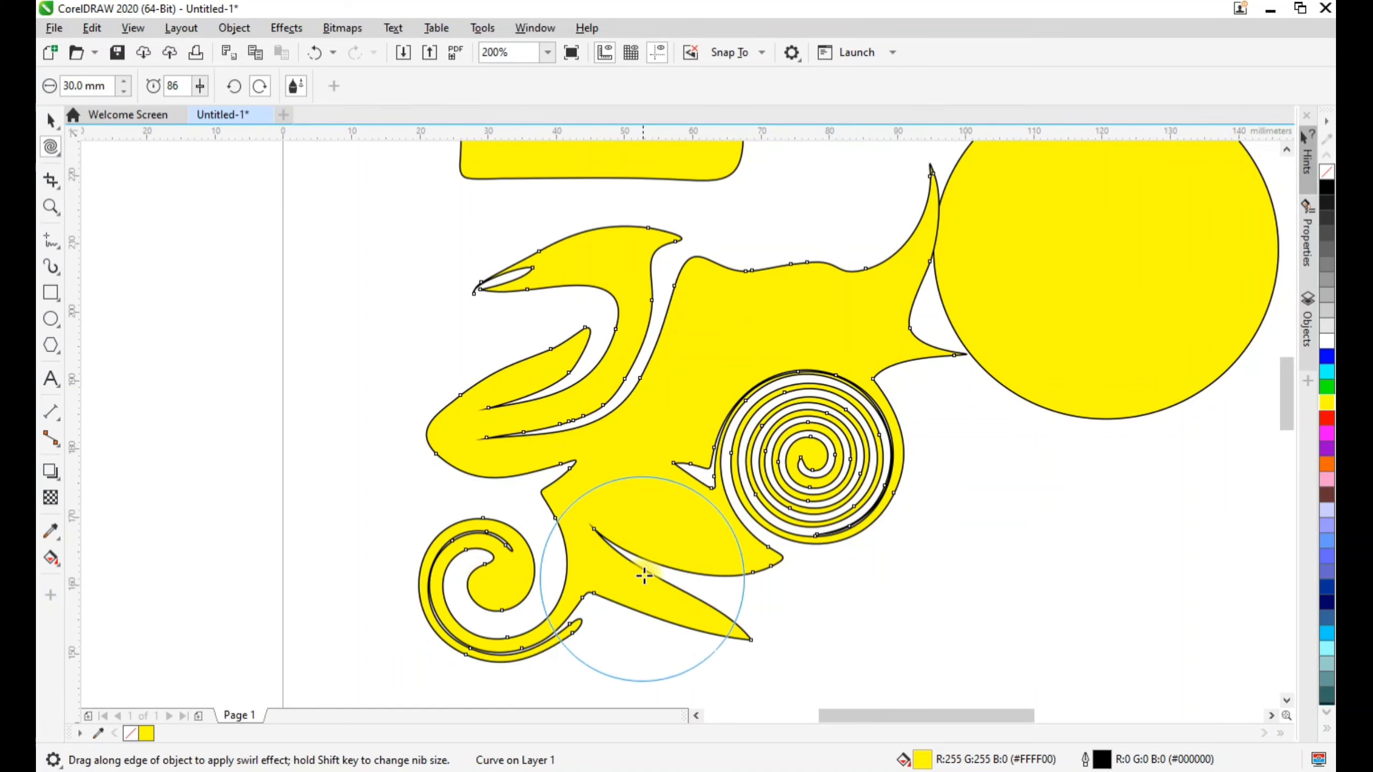
pyautogui.moveTo(723, 285); pyautogui.dragTo(724, 285)
pyautogui.moveTo(565, 366)
pyautogui.mouseDown()
pyautogui.moveTo(514, 421)
pyautogui.moveTo(527, 408)
pyautogui.moveTo(597, 414)
pyautogui.moveTo(595, 441)
pyautogui.mouseUp()
# Switch to counterclockwise twirl and swirl the shape's bottom fingers and its upper arm beside the circle
pyautogui.click(234, 86)
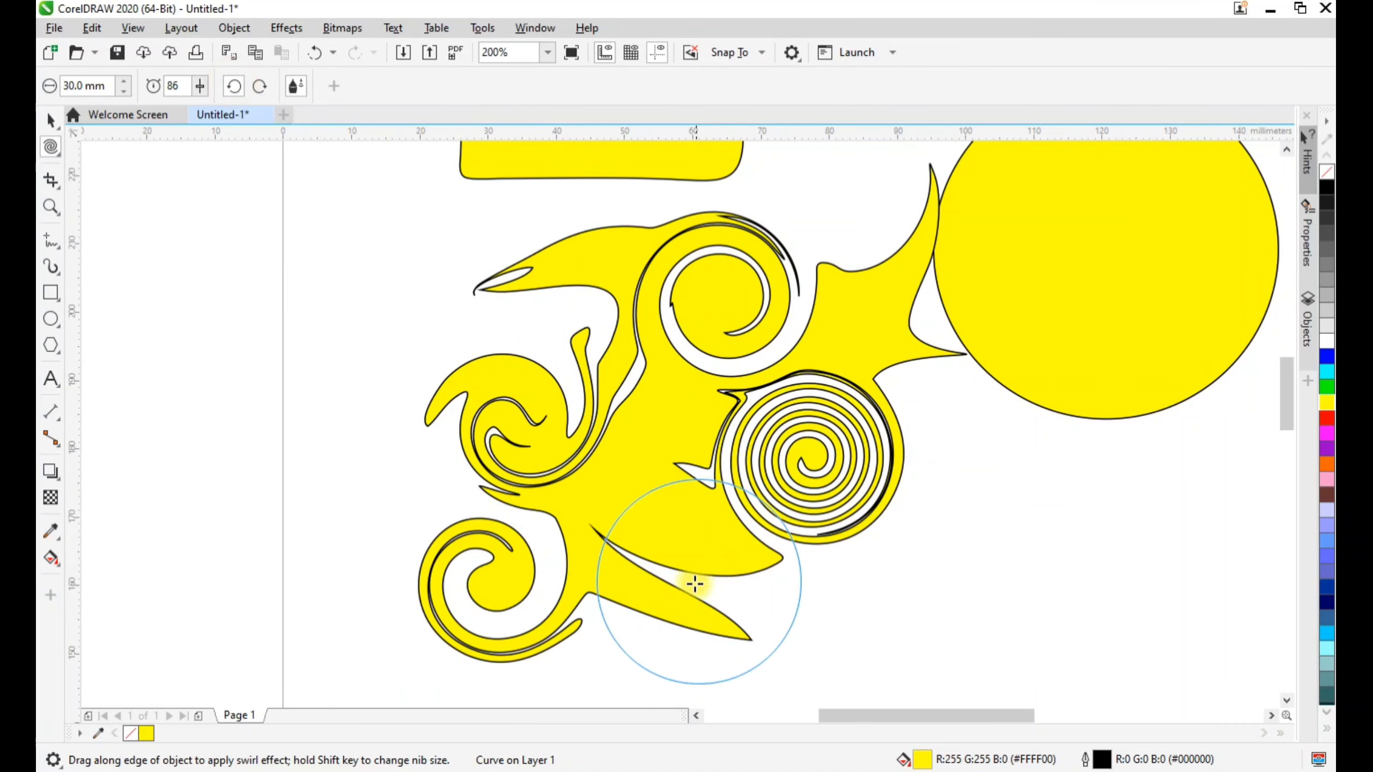
pyautogui.moveTo(682, 590); pyautogui.dragTo(678, 592)
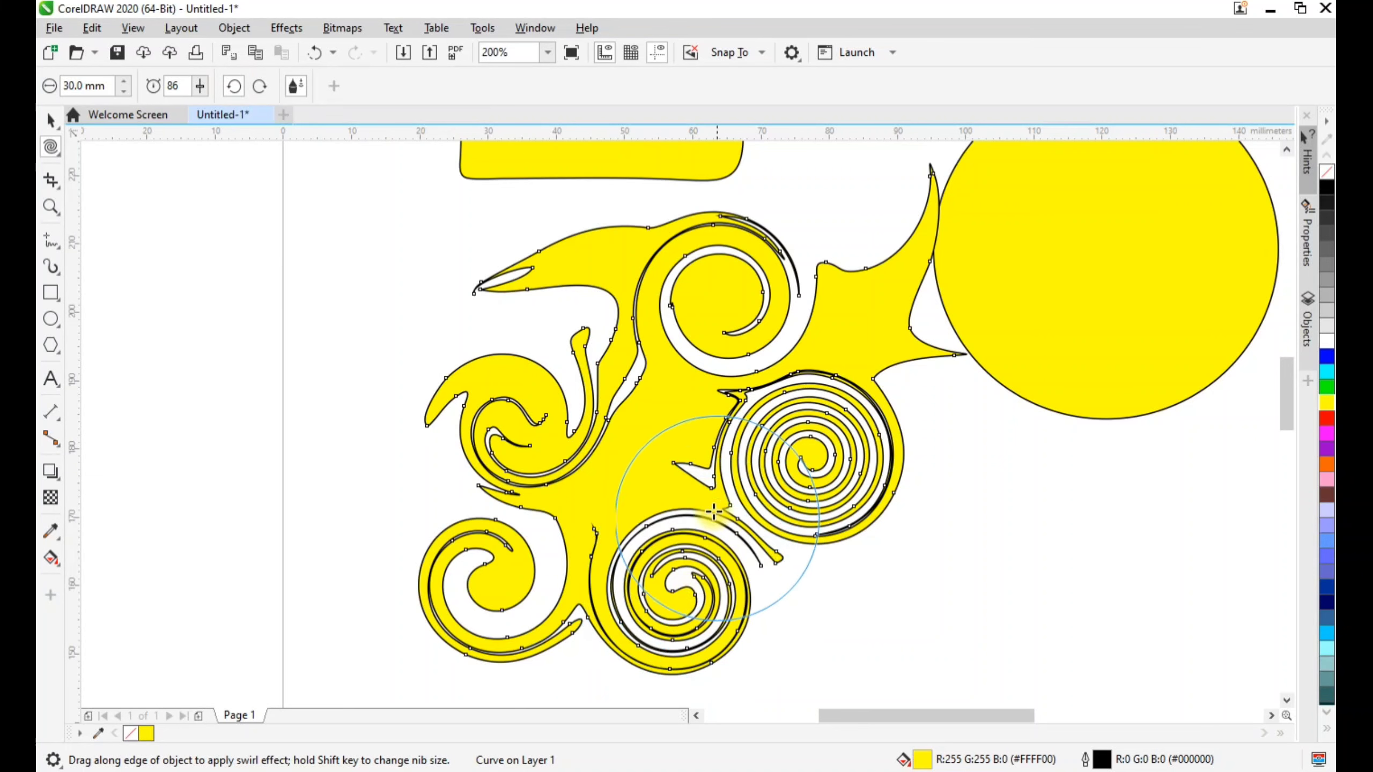
pyautogui.moveTo(858, 296); pyautogui.dragTo(857, 298)
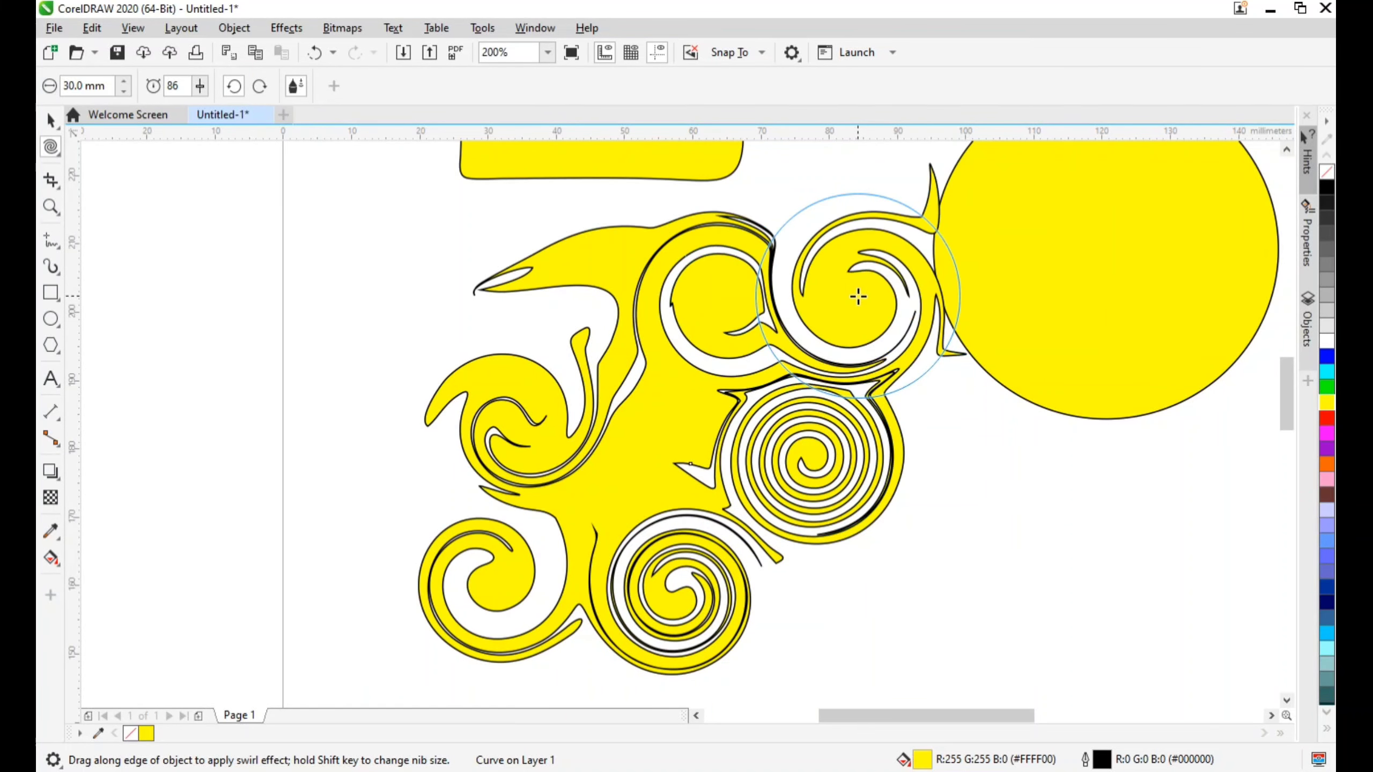
# Select the rounded rectangle above and twirl its corners counterclockwise into spirals
pyautogui.scroll(-1, 951, 552)
pyautogui.scroll(1, 791, 246)
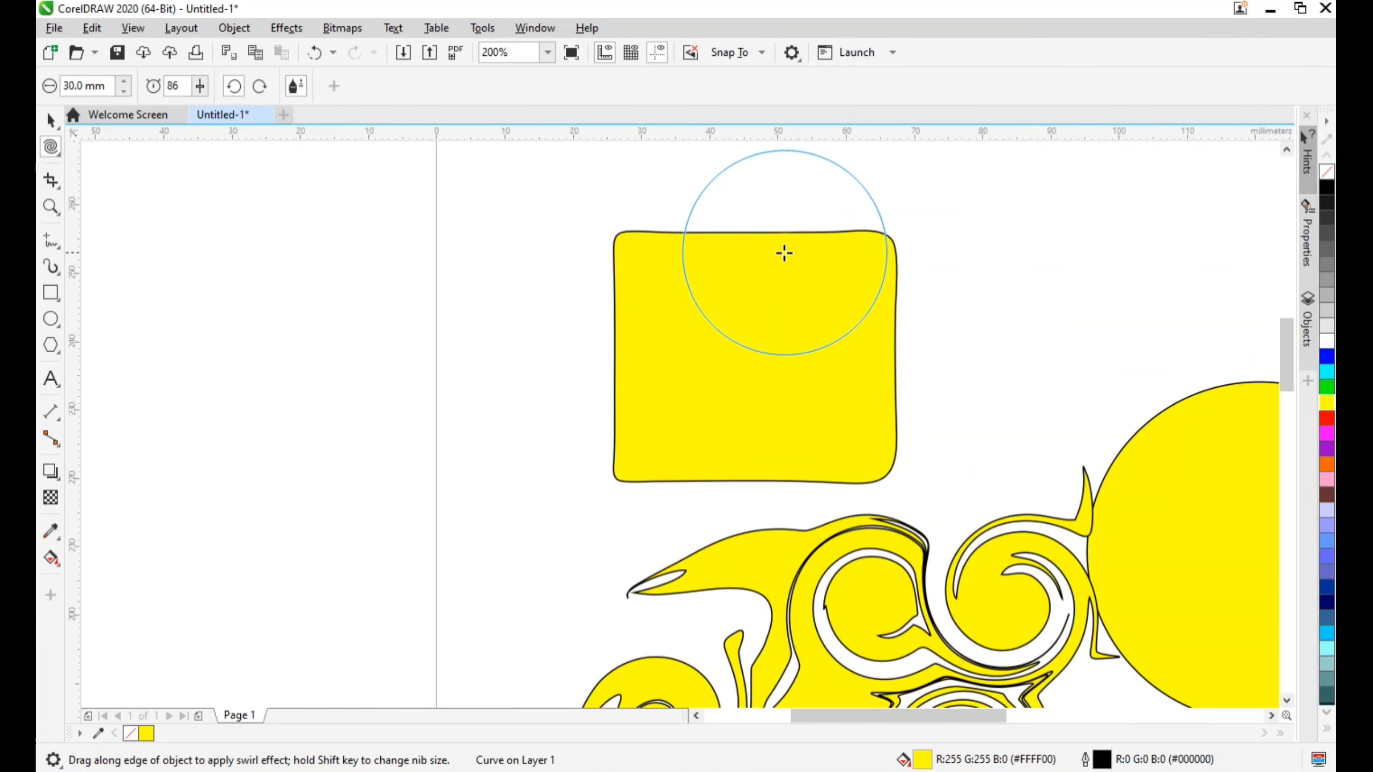
pyautogui.click(51, 120)
pyautogui.click(838, 376)
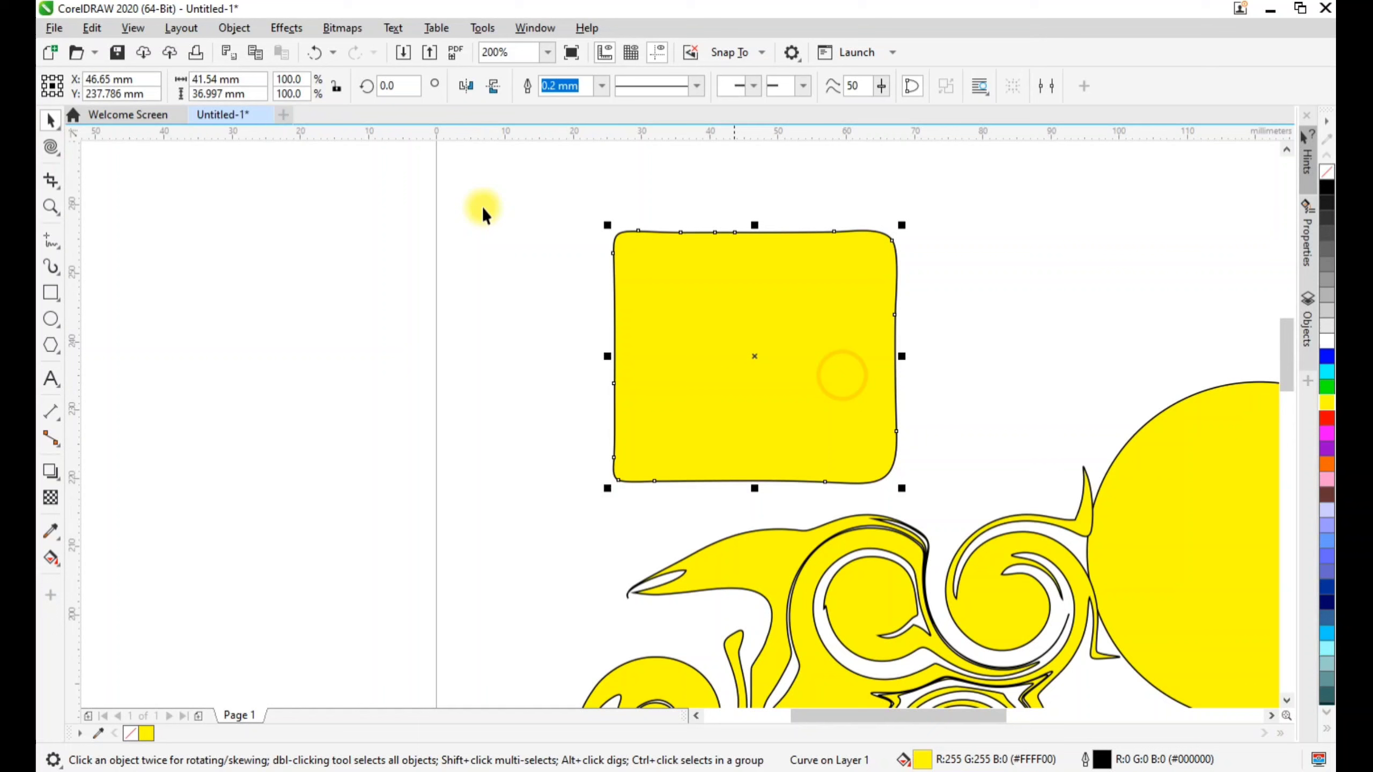
pyautogui.click(51, 154)
pyautogui.moveTo(871, 256); pyautogui.dragTo(873, 256)
pyautogui.moveTo(632, 454); pyautogui.dragTo(635, 270)
pyautogui.moveTo(873, 468); pyautogui.dragTo(875, 473)
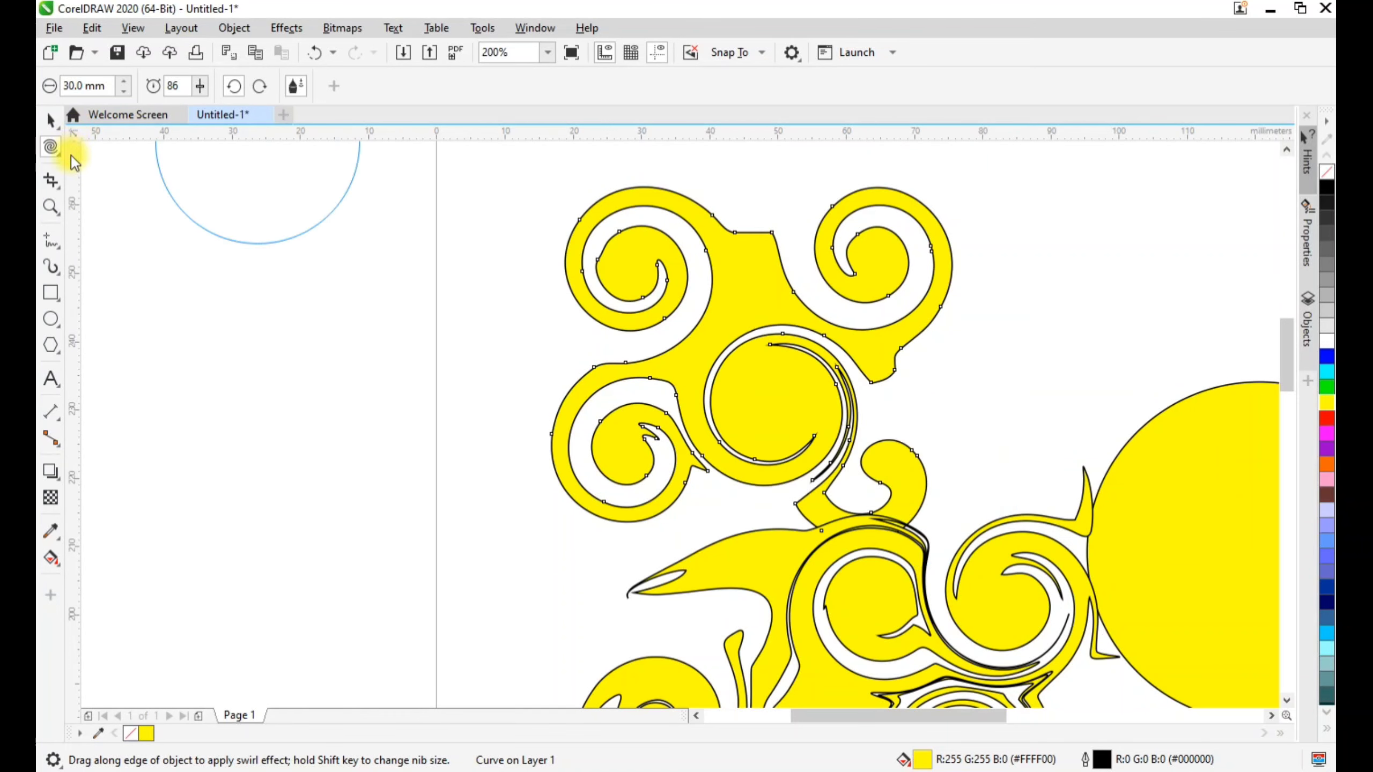
# Choose the Attract and Repel tool and select the yellow circle
pyautogui.click(51, 146)
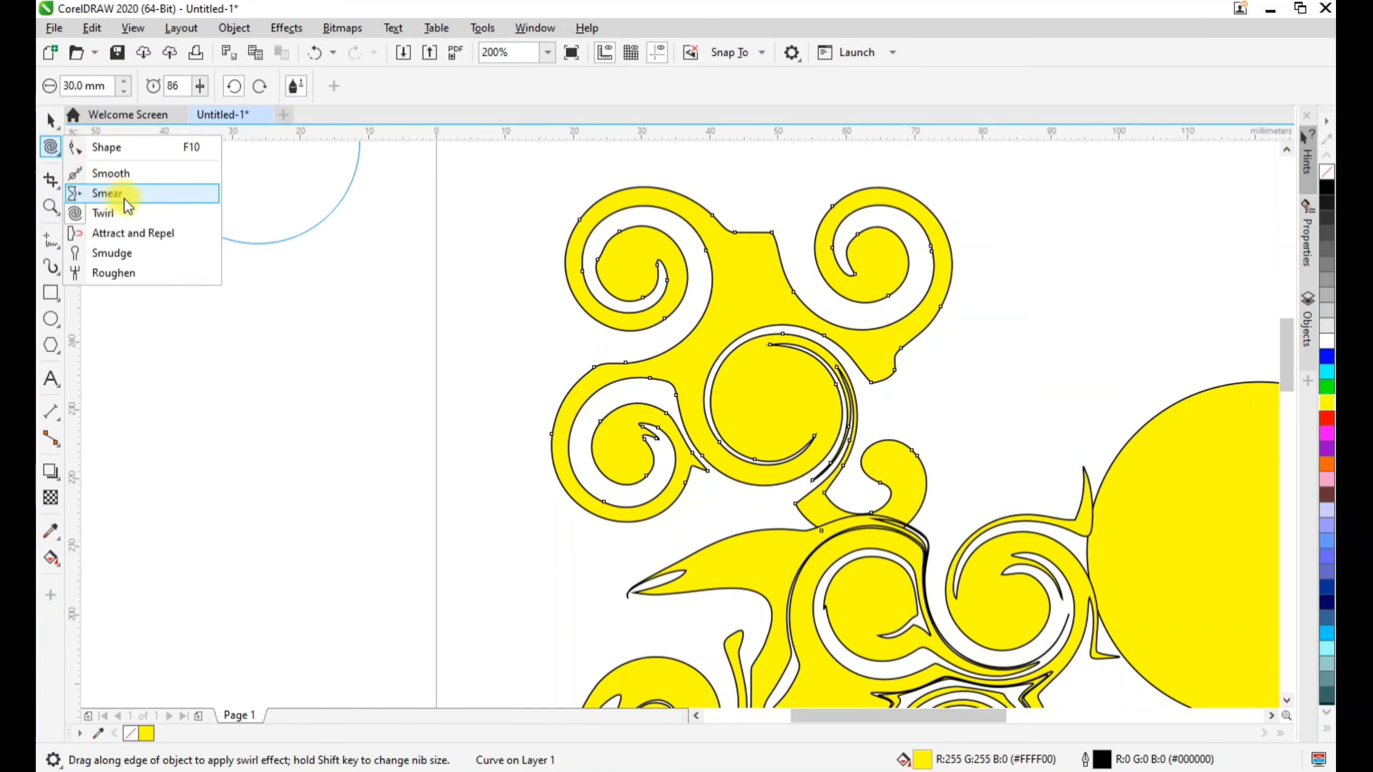
pyautogui.click(132, 237)
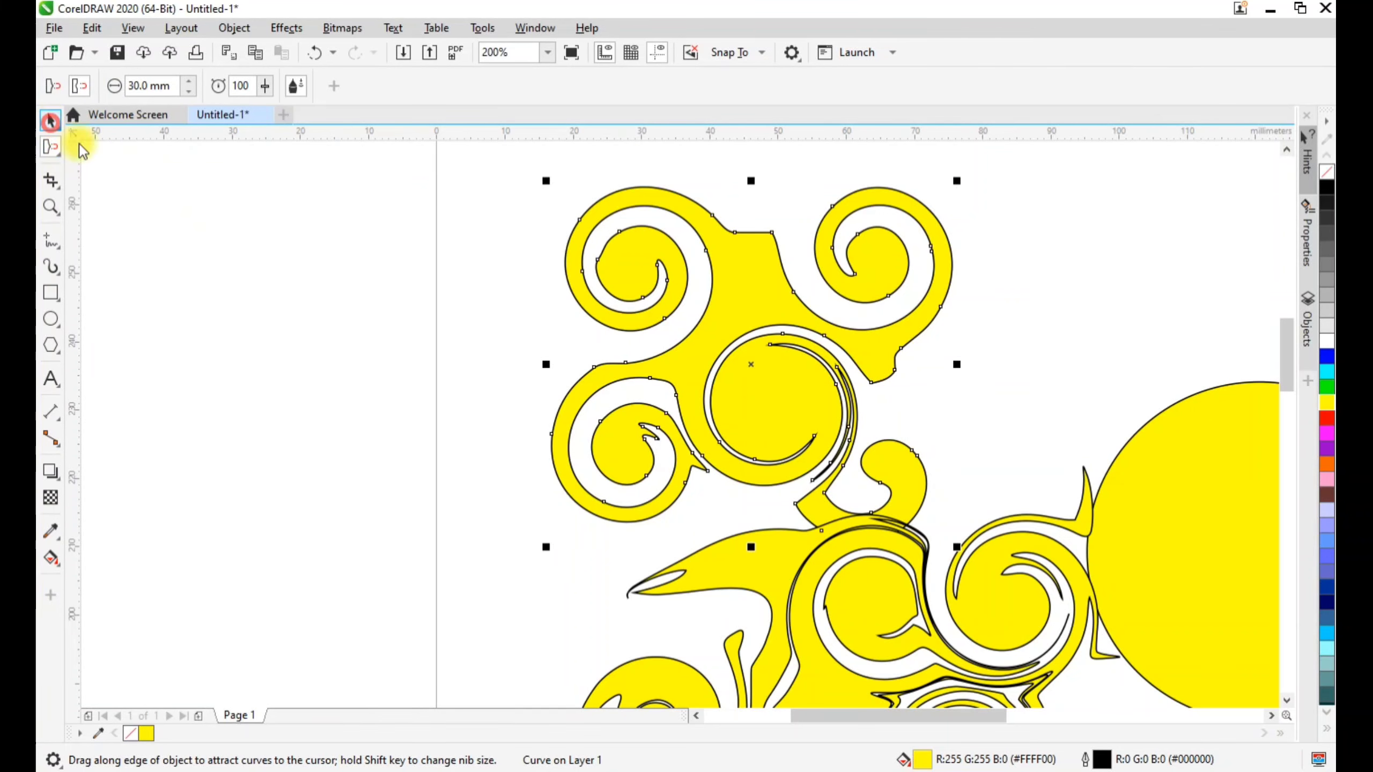
pyautogui.click(1138, 422)
pyautogui.click(1199, 515)
# Select all the shapes on the page and delete them
pyautogui.scroll(-1, 1110, 523)
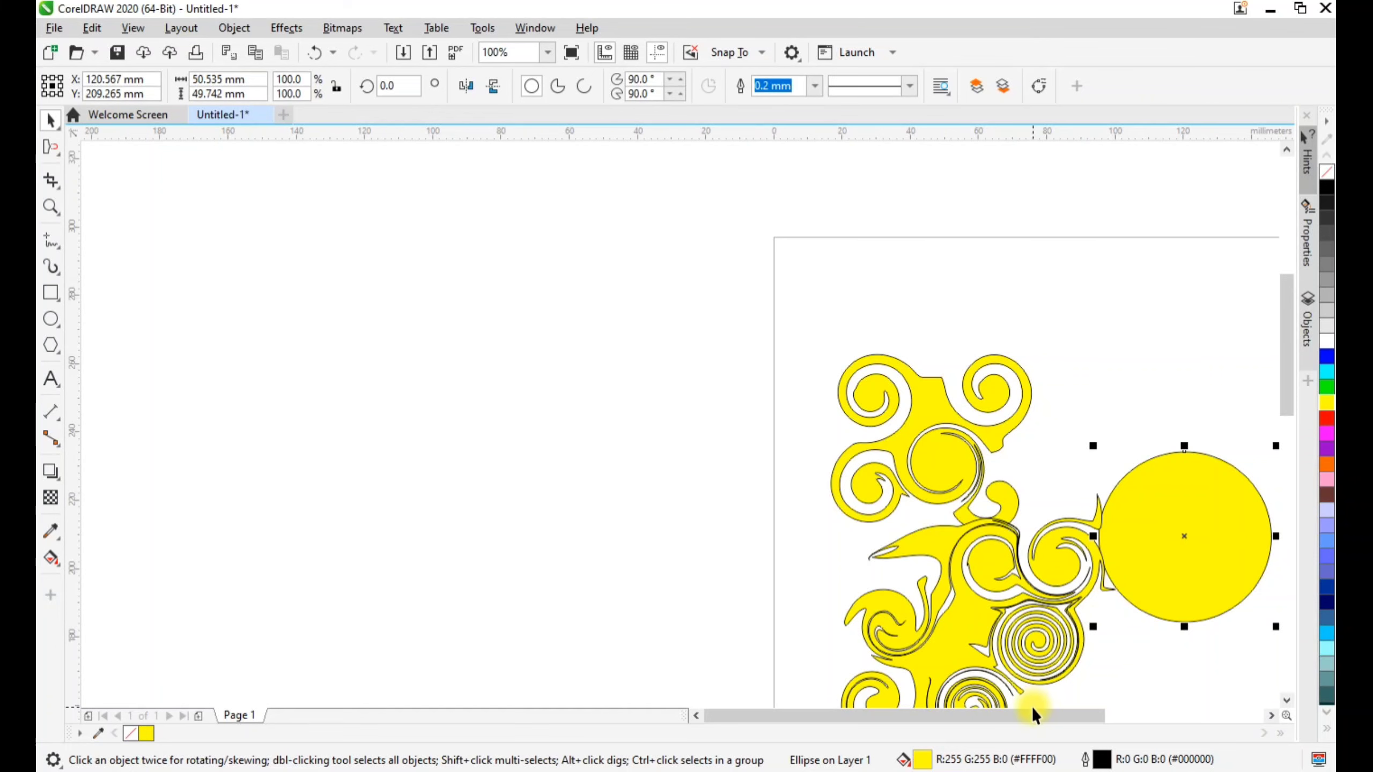
pyautogui.moveTo(1033, 711); pyautogui.dragTo(1077, 713)
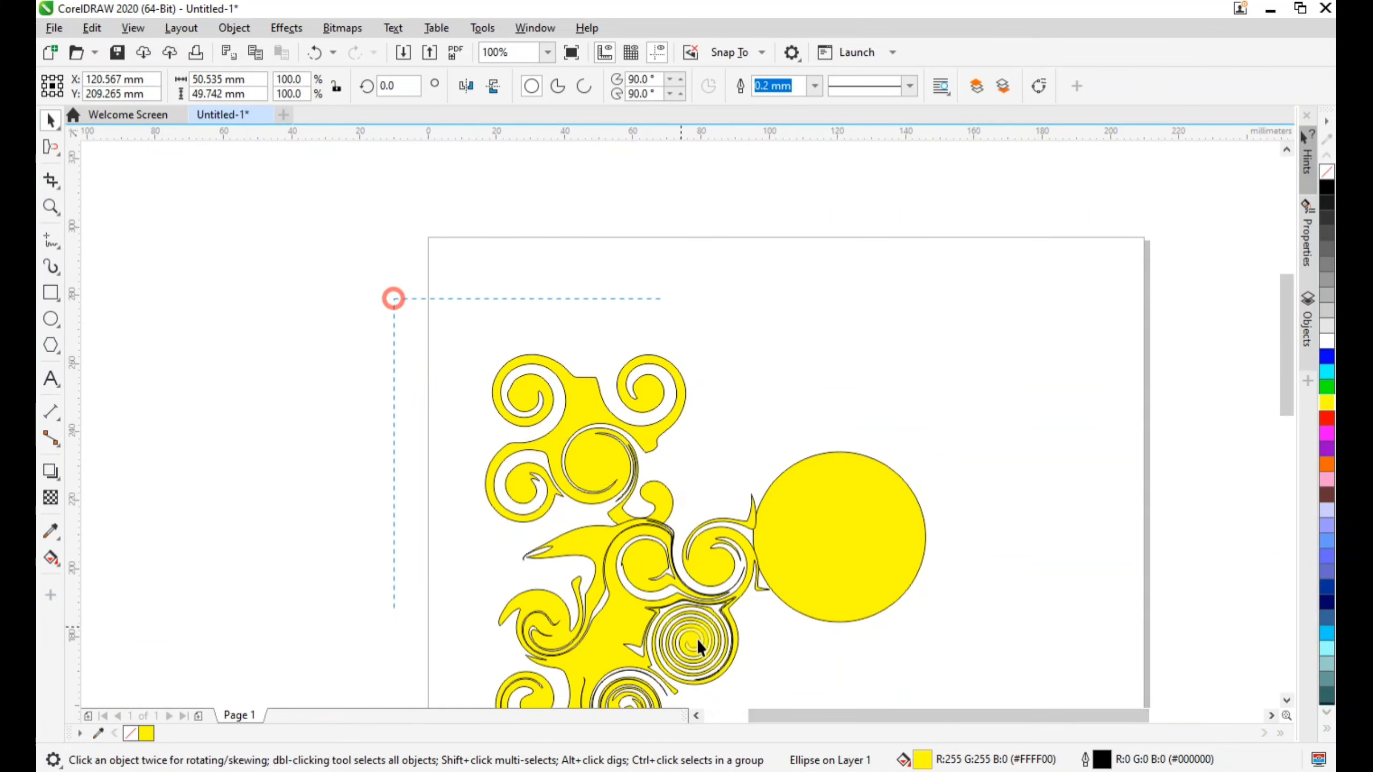
pyautogui.scroll(-2, 697, 639)
pyautogui.hotkey('ctrl', 'a')
pyautogui.press('Delete')
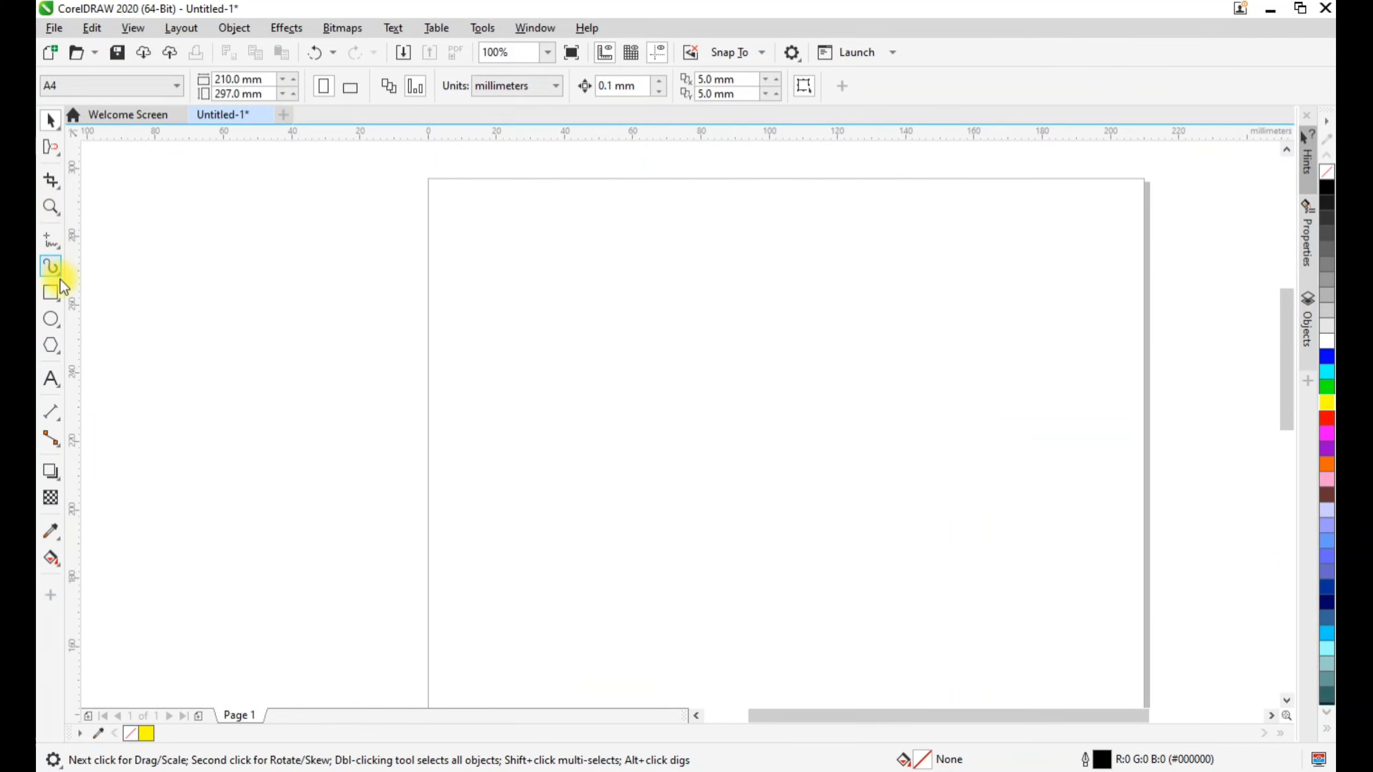
# Draw a rectangle about 63 by 40 mm, plus an ellipse and a pentagon, and fill the shapes yellow
pyautogui.click(52, 292)
pyautogui.moveTo(513, 297); pyautogui.dragTo(728, 433)
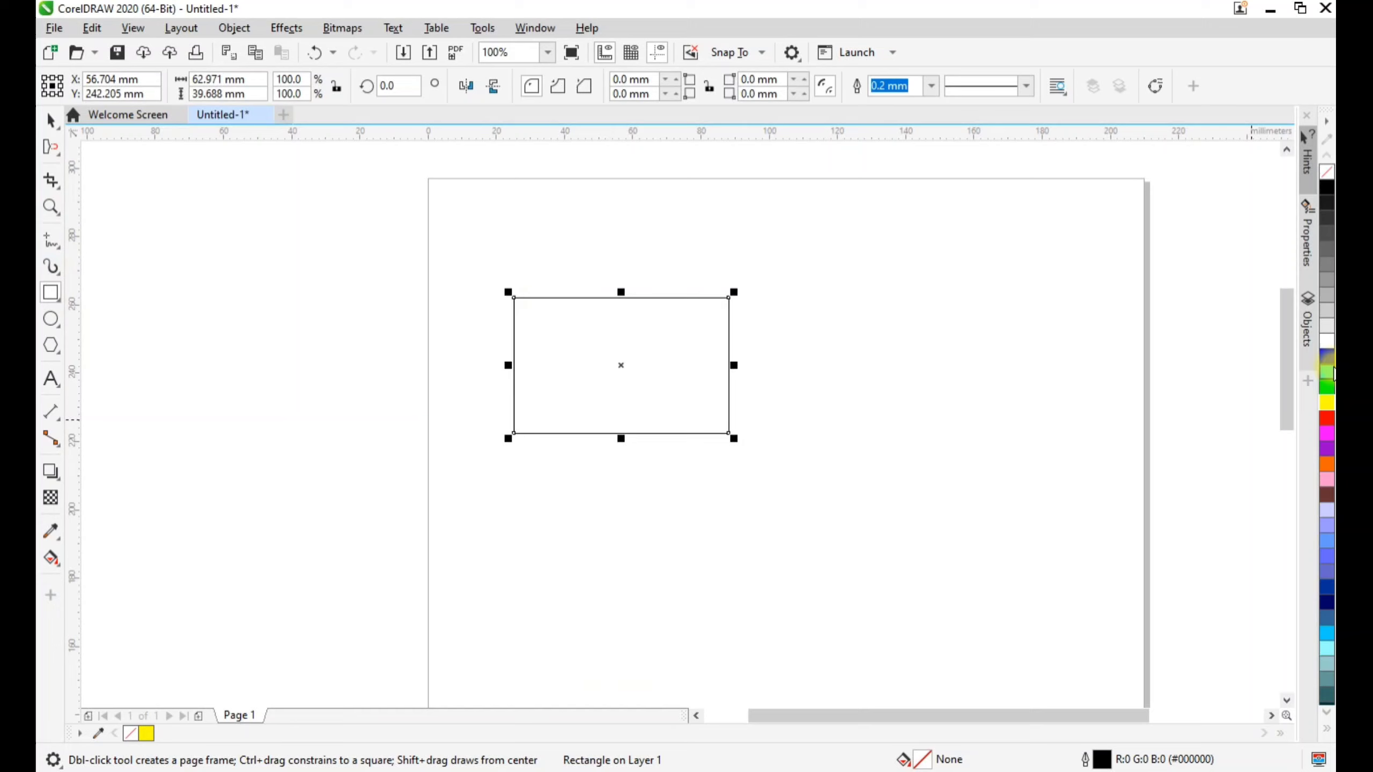
pyautogui.click(1326, 406)
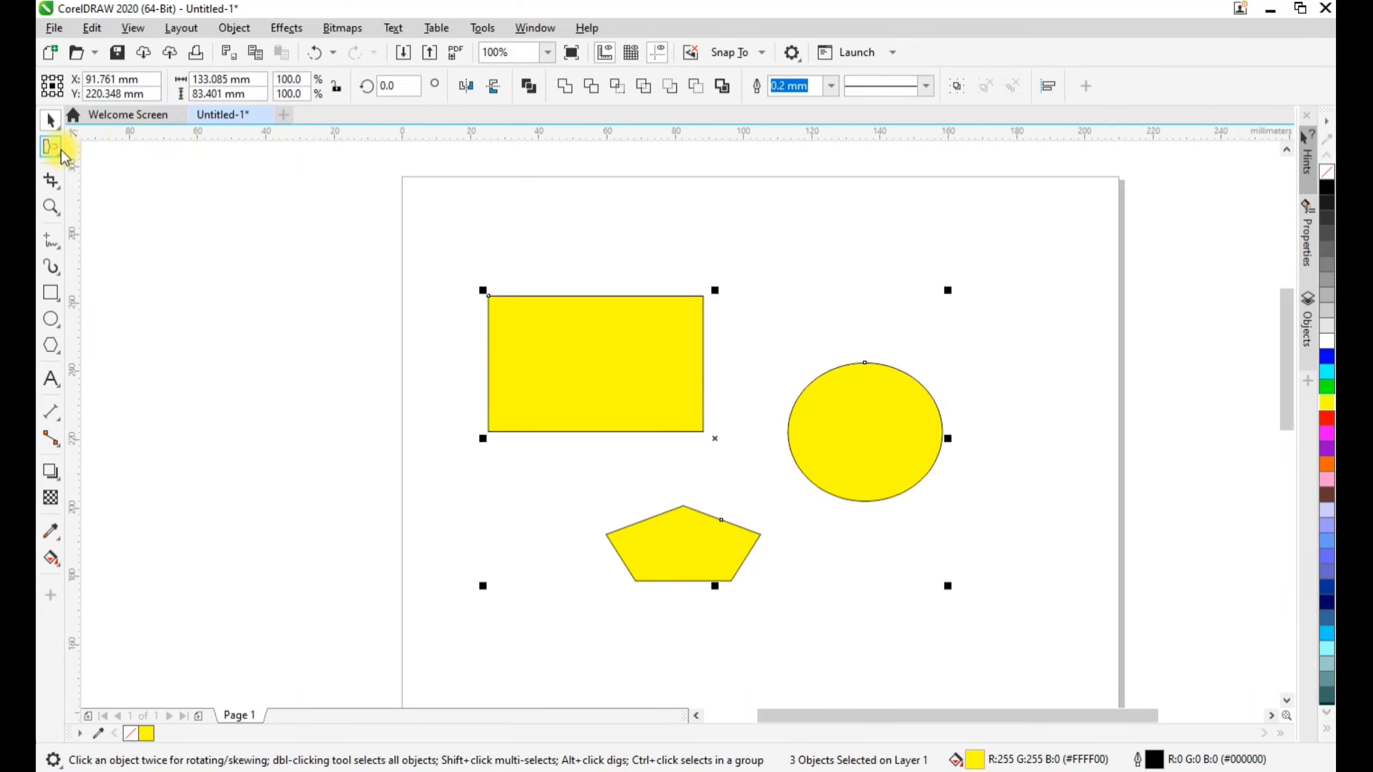
# Select only the rectangle and activate the Attract and Repel tool on it
pyautogui.click(59, 150)
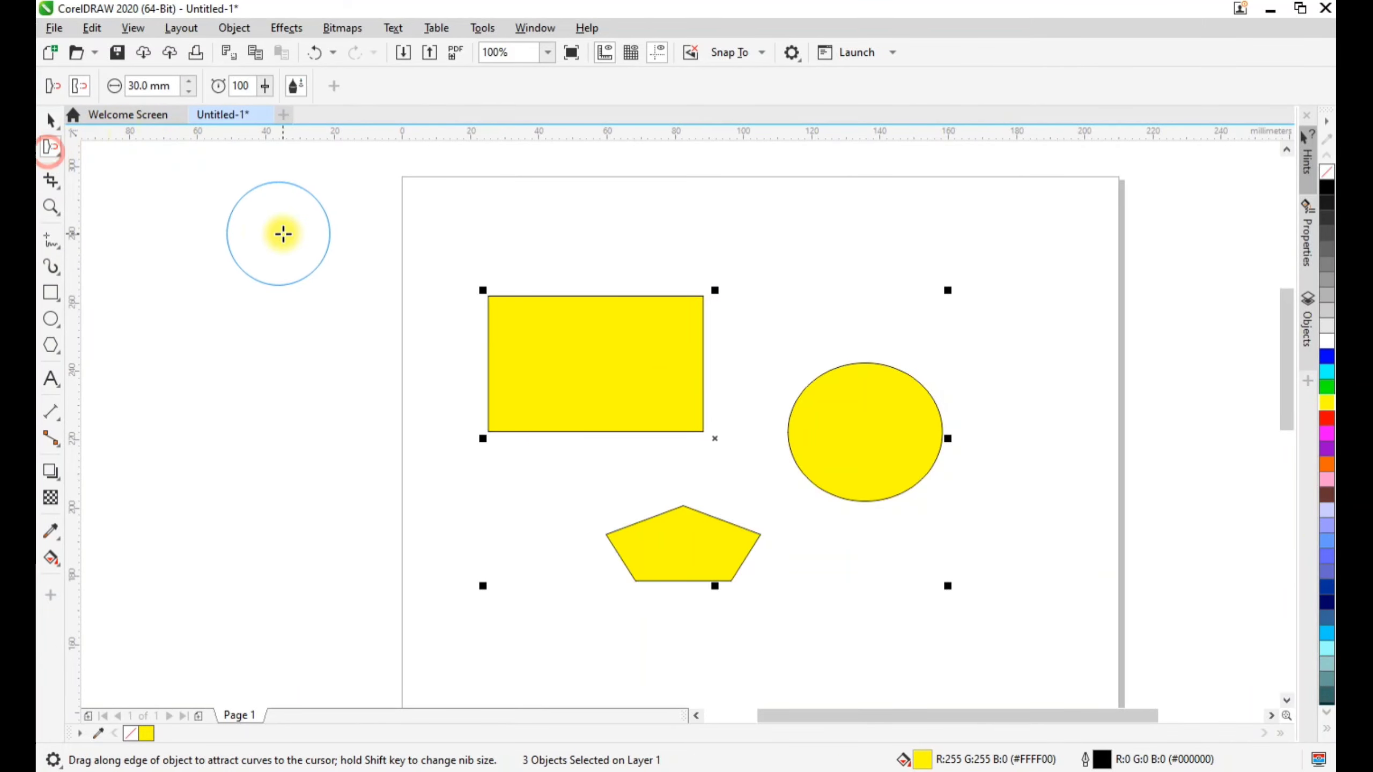
pyautogui.click(45, 122)
pyautogui.click(611, 395)
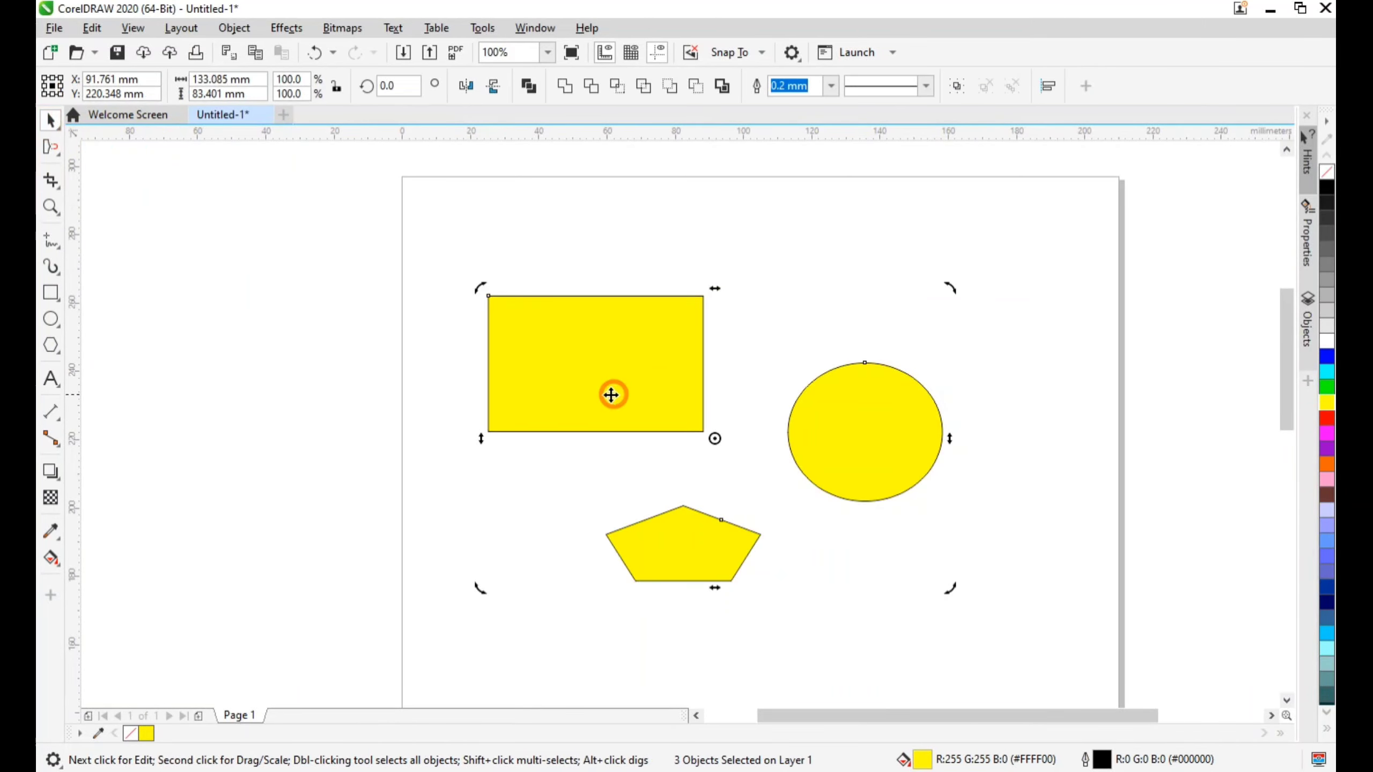
pyautogui.click(568, 348)
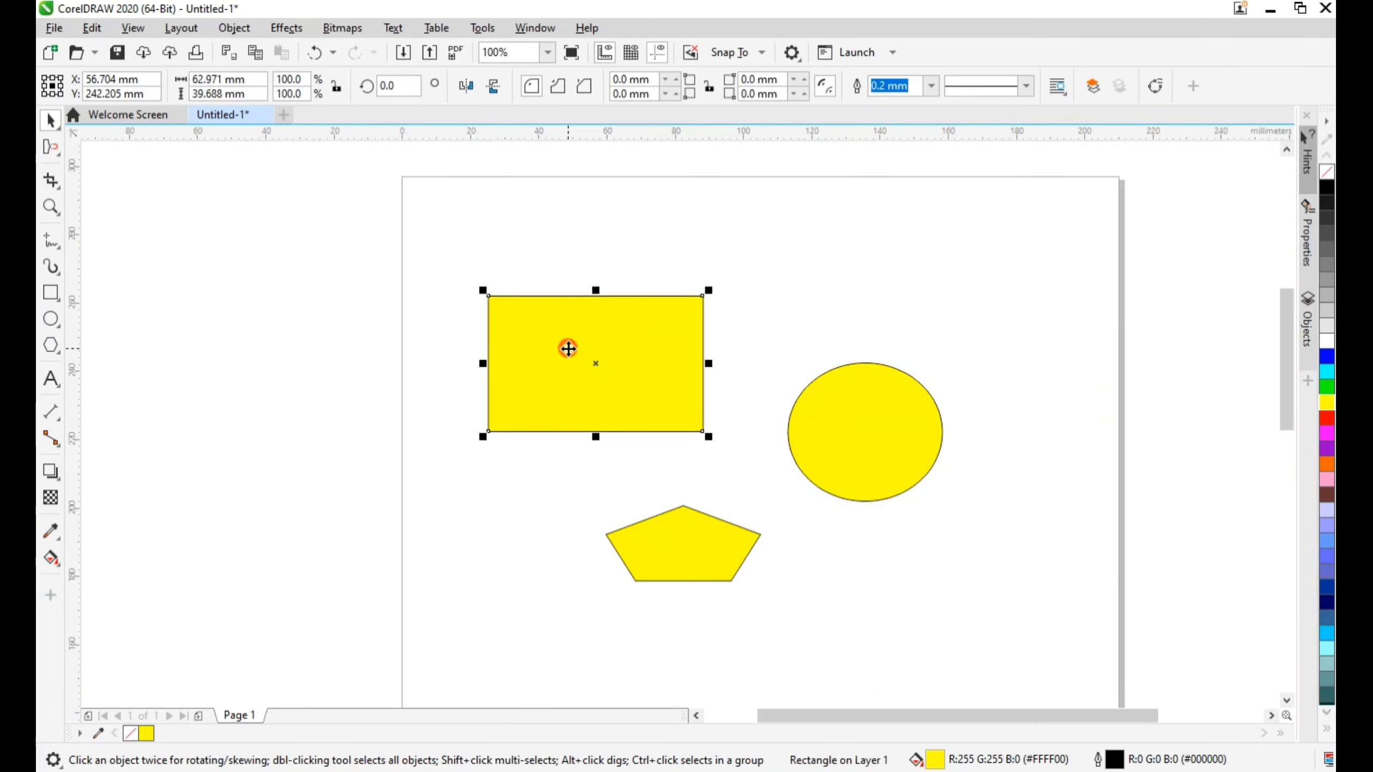
pyautogui.click(45, 152)
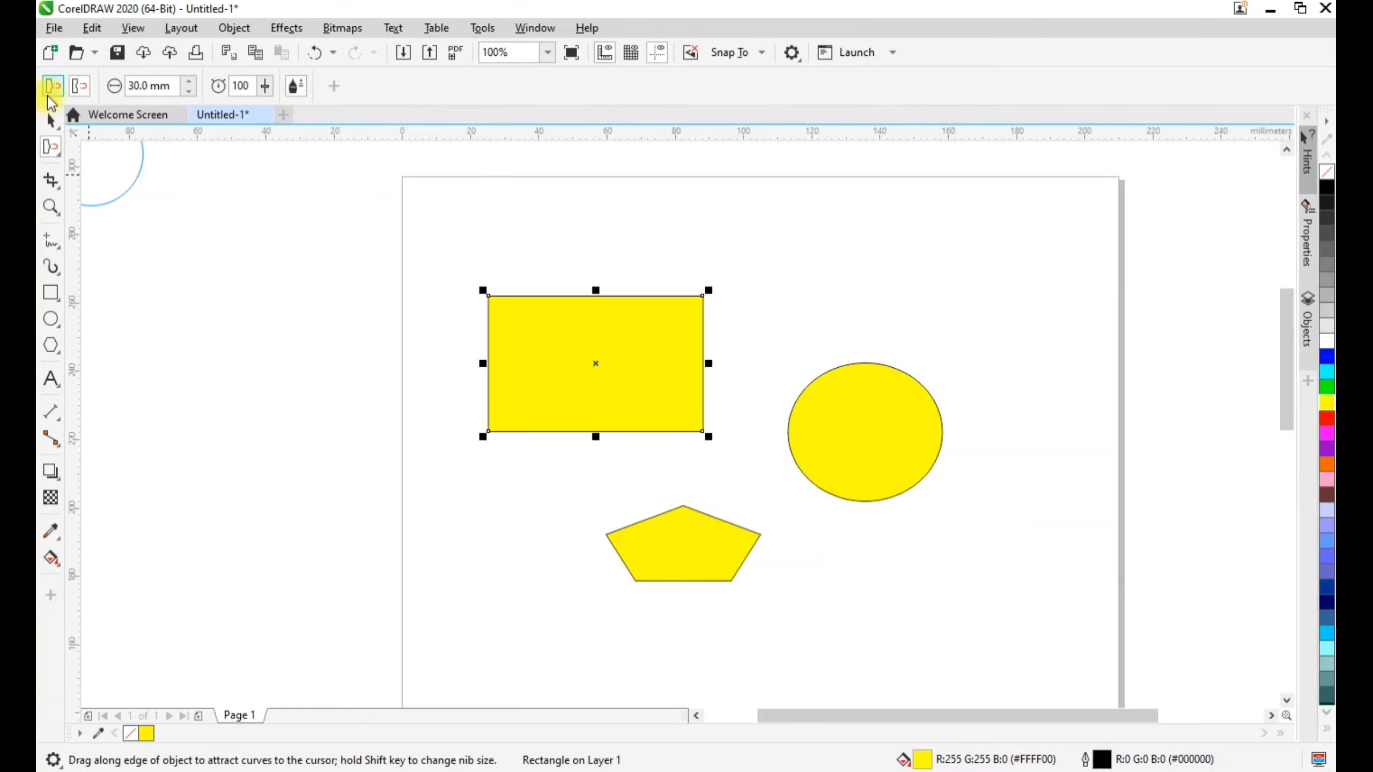
# In attract mode, pull the rectangle's upper-right corner and the nearby upper edge outward
pyautogui.scroll(1, 692, 296)
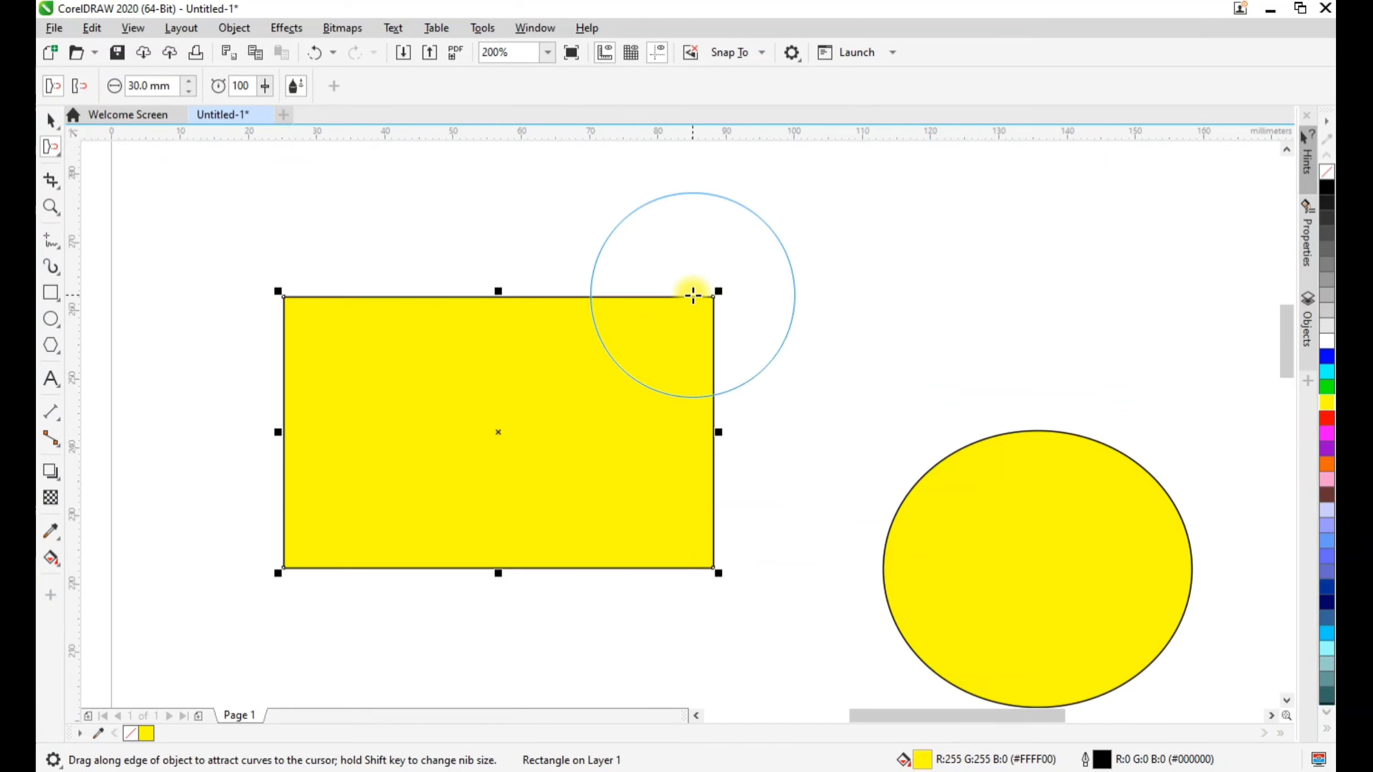
pyautogui.scroll(1, 710, 291)
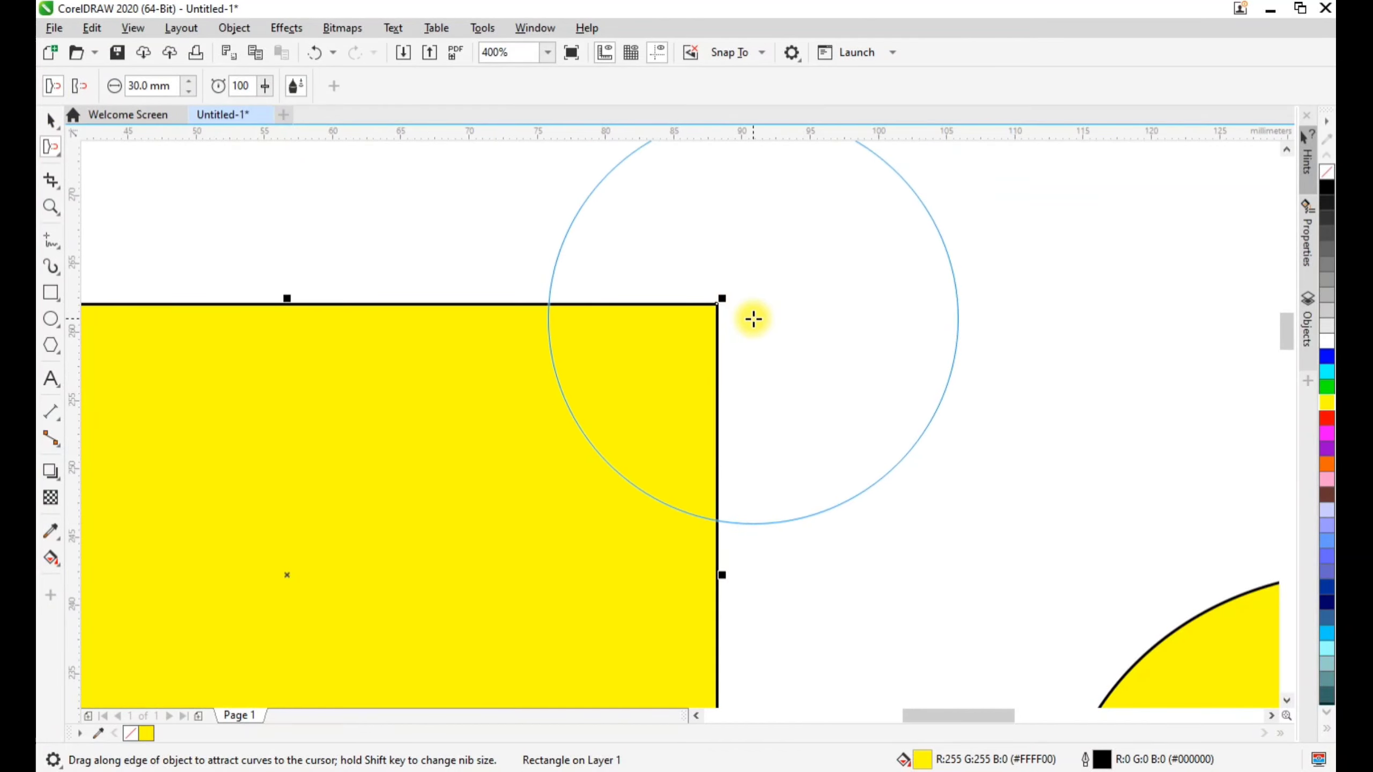
pyautogui.scroll(-1, 751, 316)
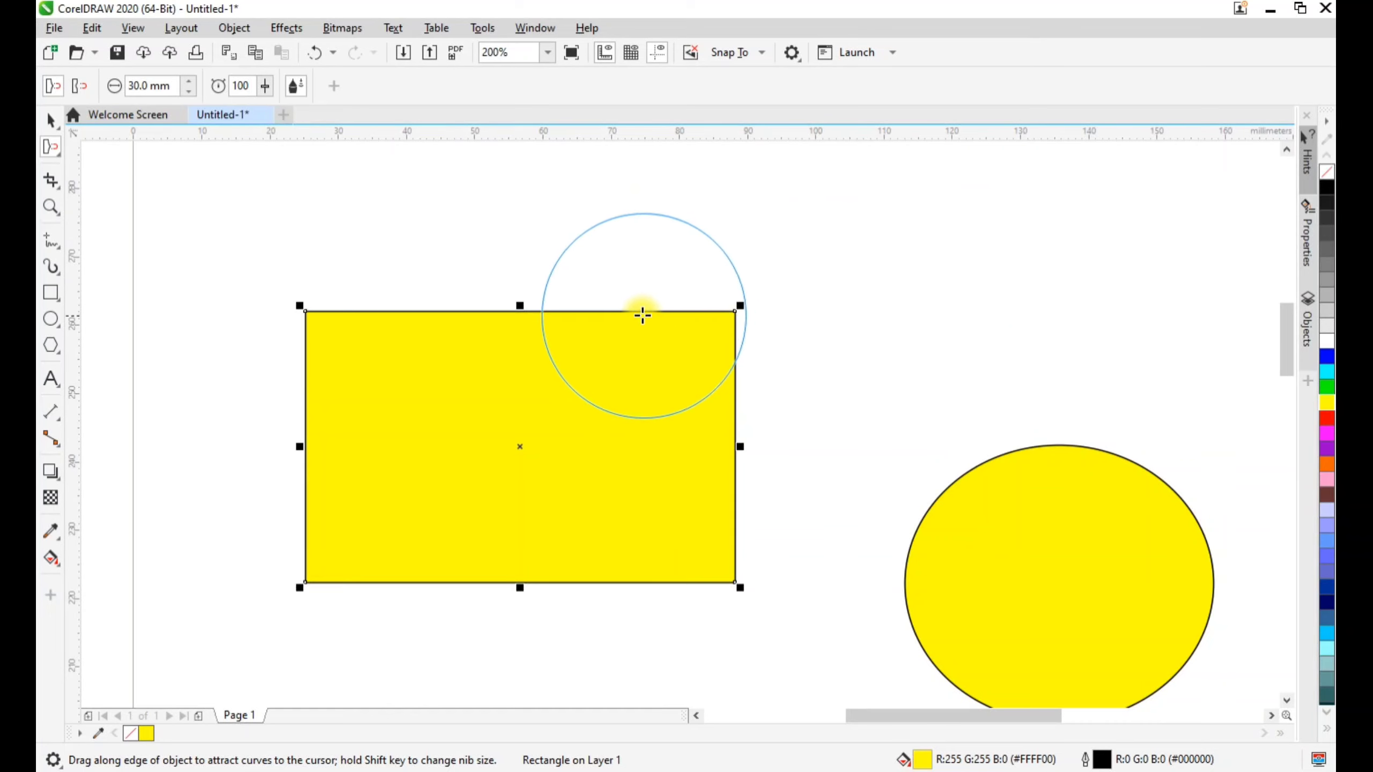
pyautogui.click(758, 280)
pyautogui.moveTo(758, 280); pyautogui.dragTo(744, 285)
pyautogui.click(644, 271)
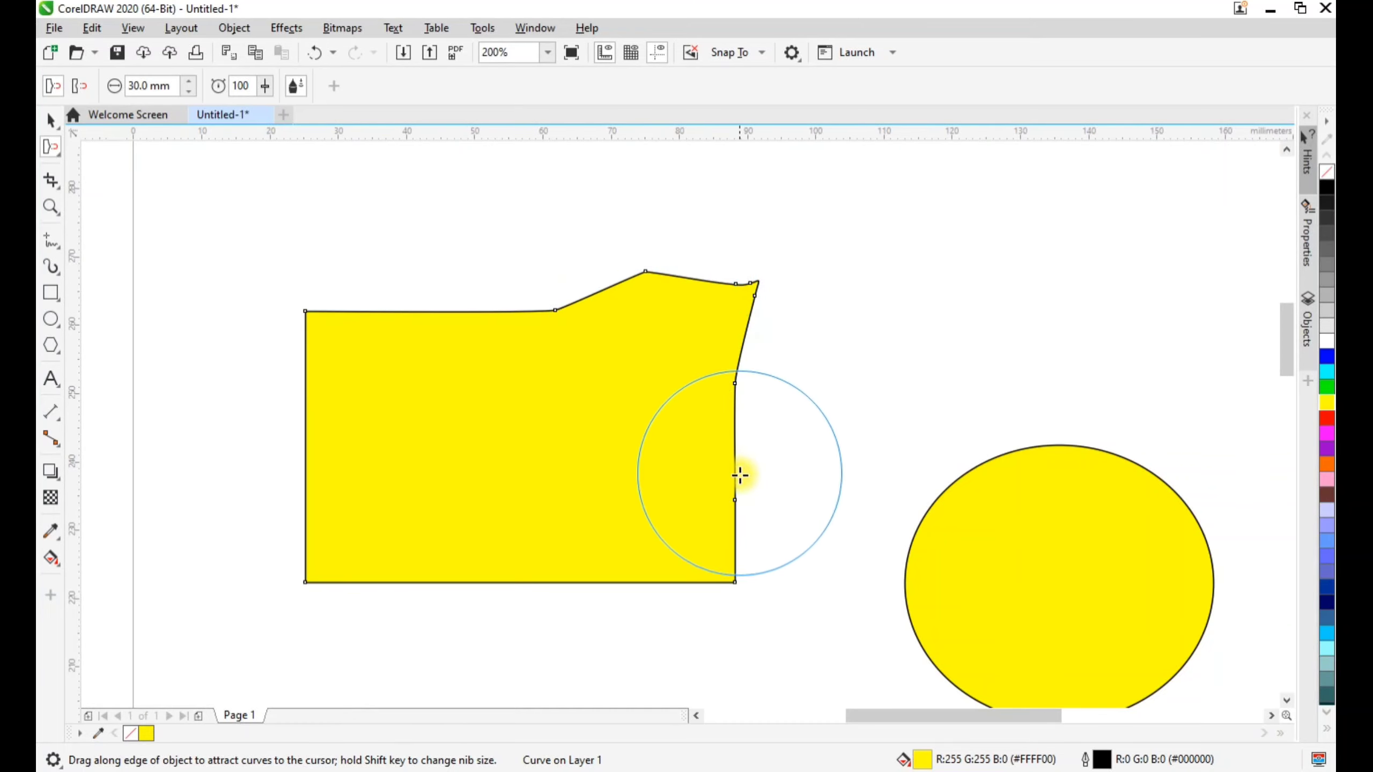
# Attract the shape's right edge out toward the circle and draw its upper edge into a long thin spike to the upper left
pyautogui.click(757, 498)
pyautogui.moveTo(756, 499); pyautogui.dragTo(946, 394)
pyautogui.moveTo(791, 393)
pyautogui.mouseDown()
pyautogui.moveTo(852, 350)
pyautogui.moveTo(870, 292)
pyautogui.moveTo(761, 229)
pyautogui.moveTo(559, 186)
pyautogui.moveTo(396, 178)
pyautogui.mouseUp()
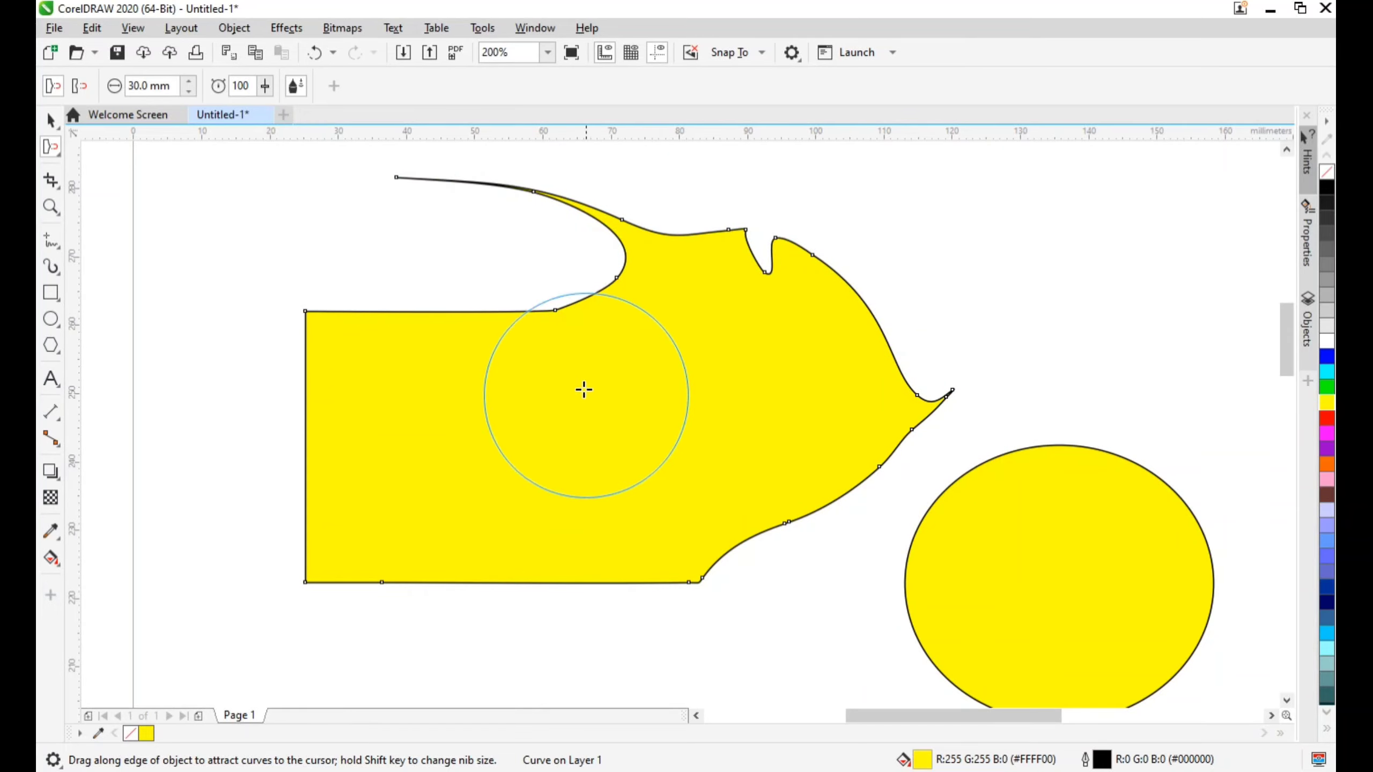
# Attract the shape's upper-left and lower-left corners inward to cut them off
pyautogui.moveTo(376, 374); pyautogui.dragTo(382, 377)
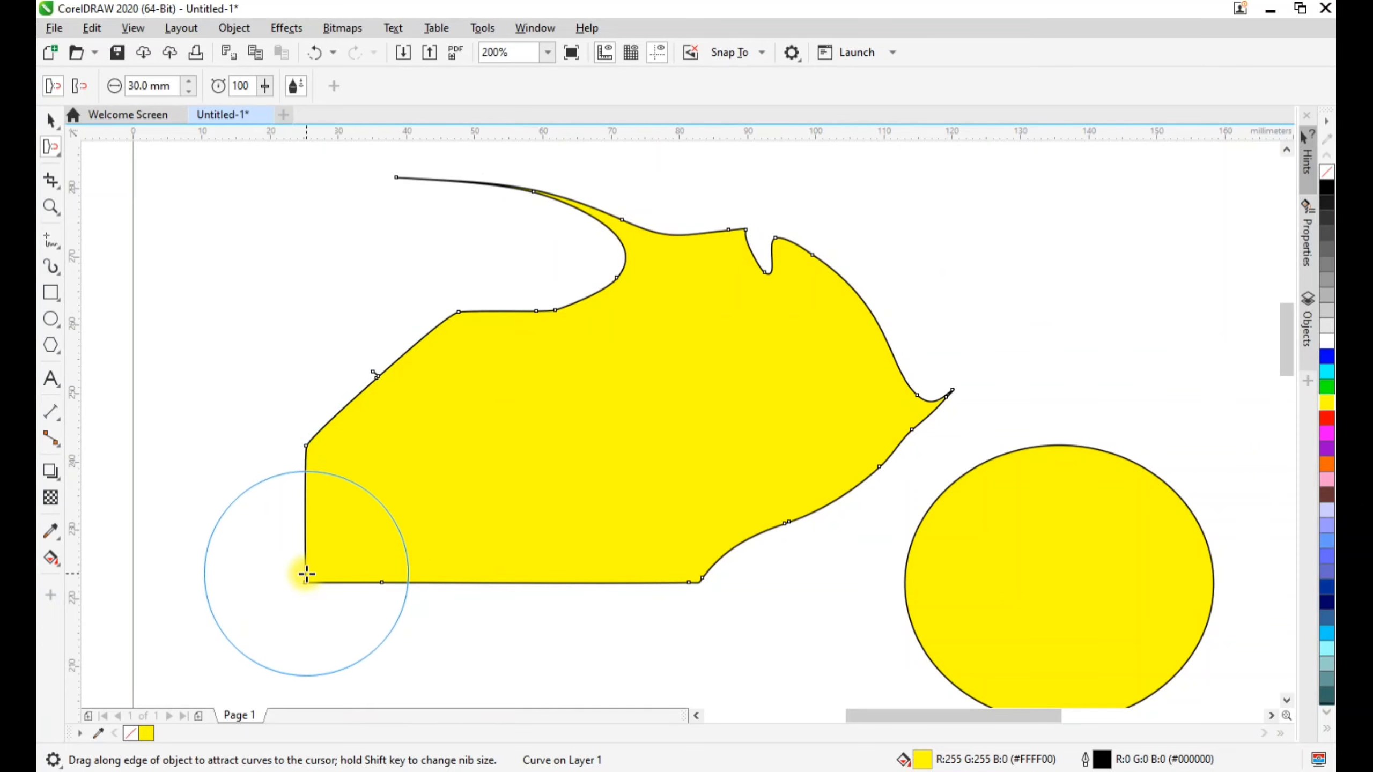
pyautogui.moveTo(364, 517); pyautogui.dragTo(360, 530)
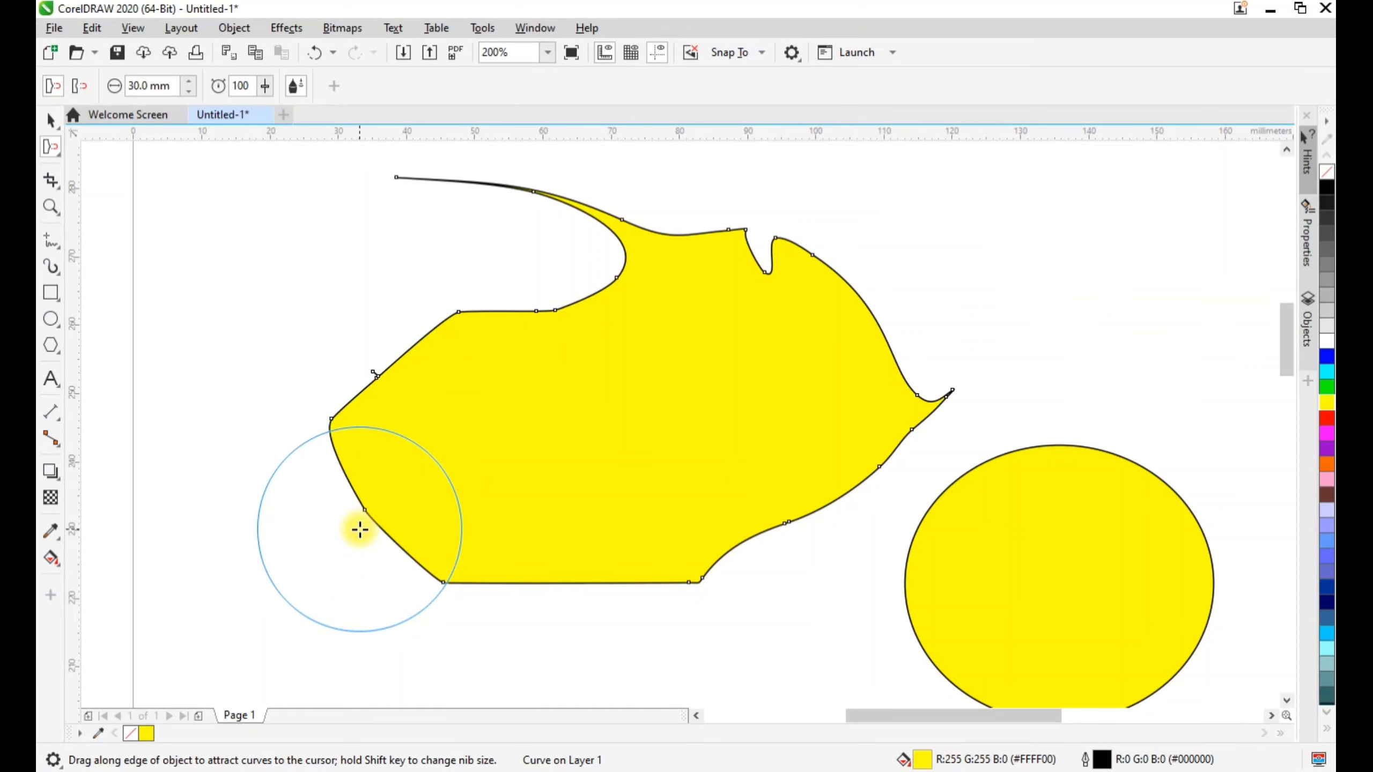
pyautogui.click(366, 509)
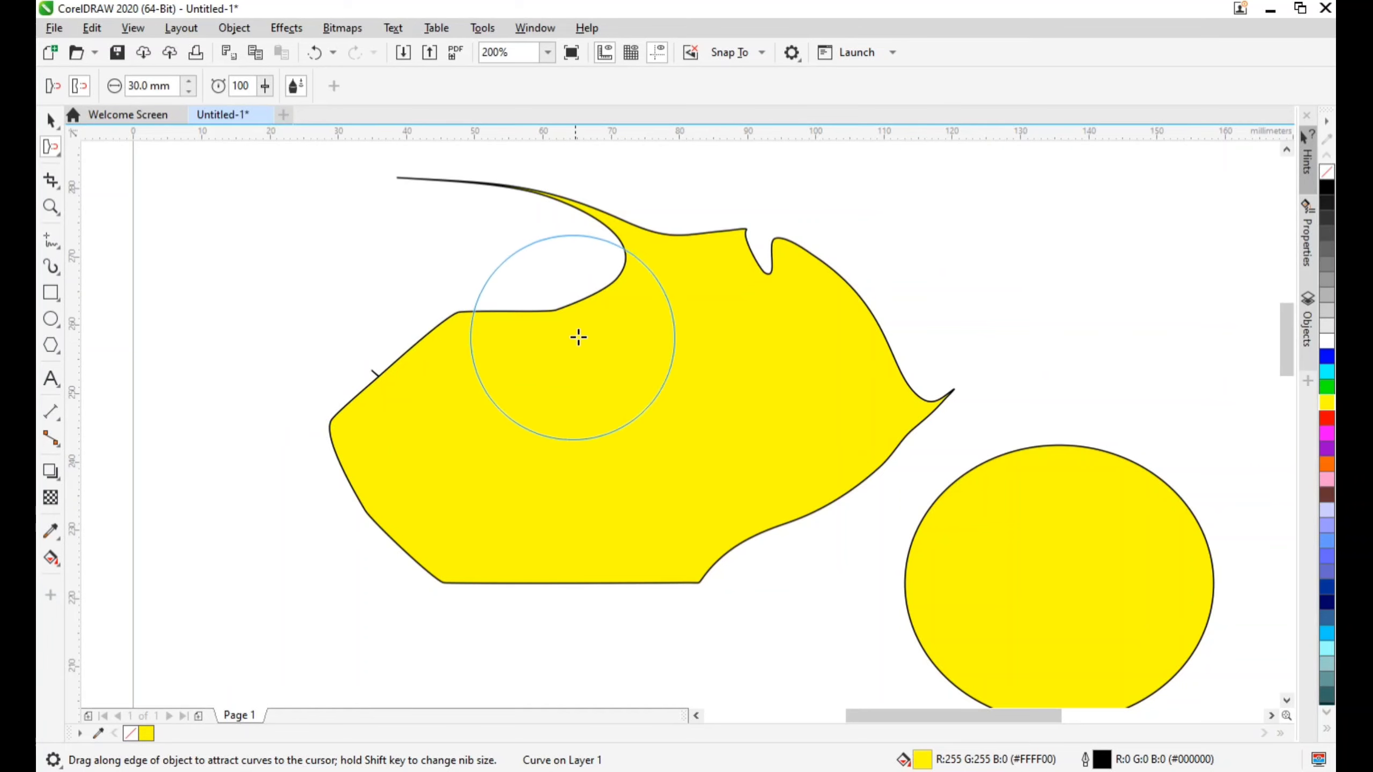
# Switch the selected shape to repel mode and push the notch in its upper edge into a wide round hollow
pyautogui.click(50, 121)
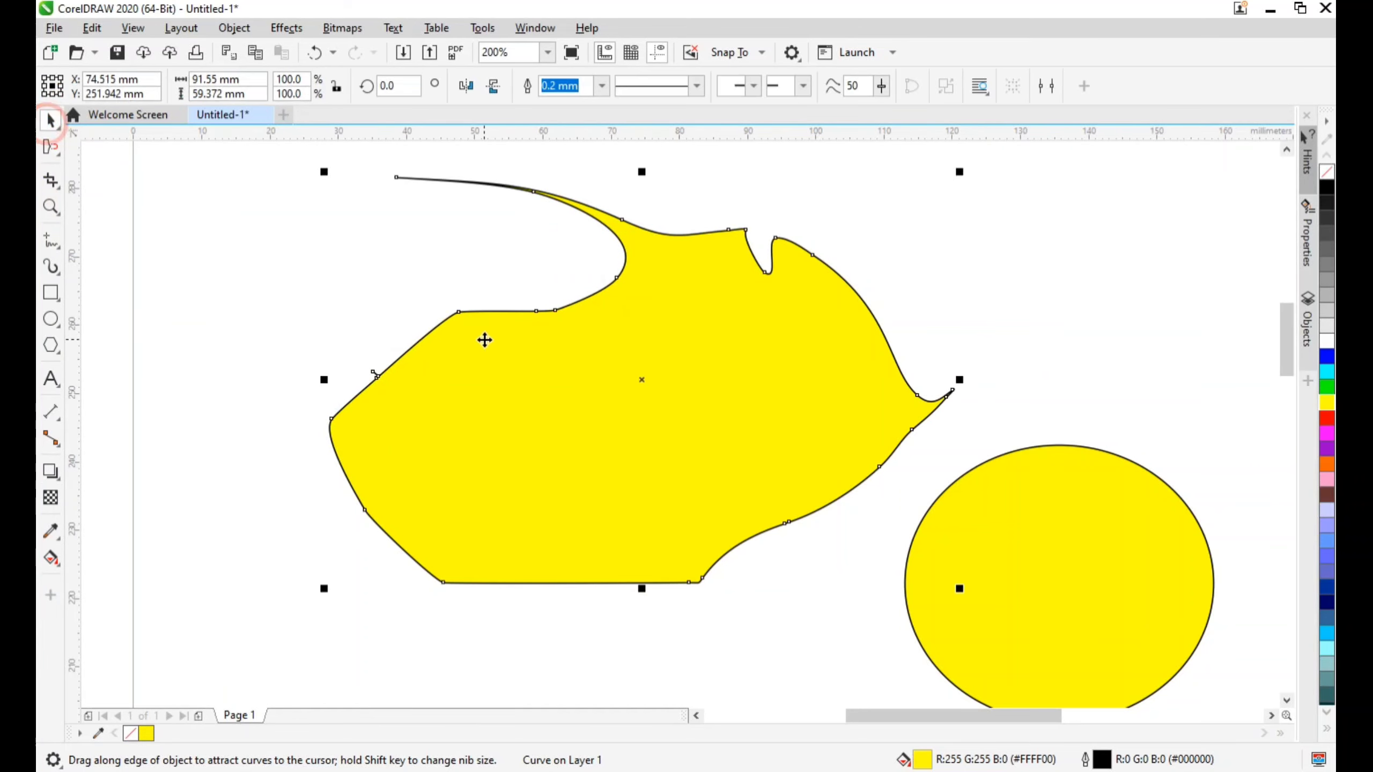
pyautogui.click(51, 152)
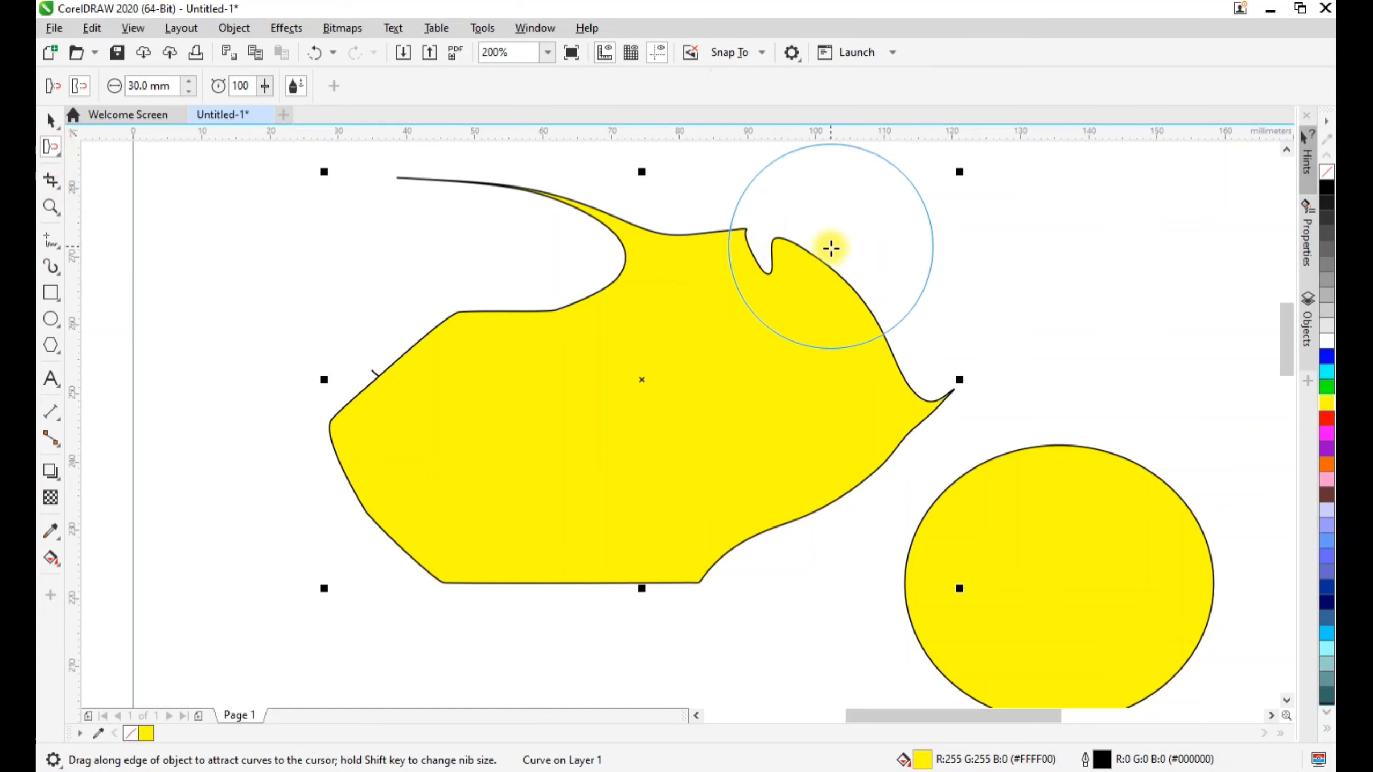
pyautogui.click(775, 219)
pyautogui.moveTo(776, 218)
pyautogui.mouseDown()
pyautogui.moveTo(775, 301)
pyautogui.moveTo(818, 313)
pyautogui.moveTo(775, 292)
pyautogui.mouseUp()
# Repel the shape's pointed right tip and lower-right edge, and push its bottom edge out into a round bulge
pyautogui.click(952, 378)
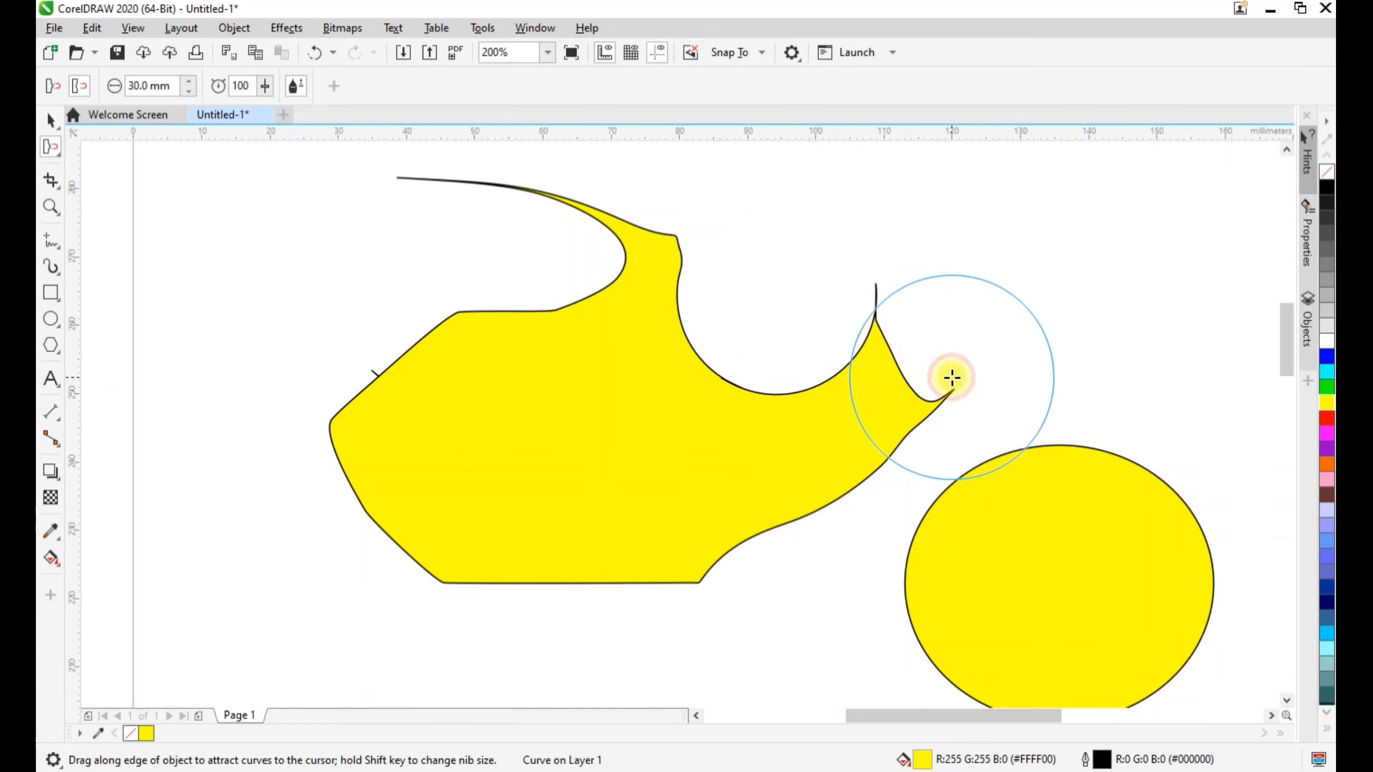
pyautogui.moveTo(952, 378)
pyautogui.mouseDown()
pyautogui.moveTo(852, 429)
pyautogui.moveTo(751, 521)
pyautogui.mouseUp()
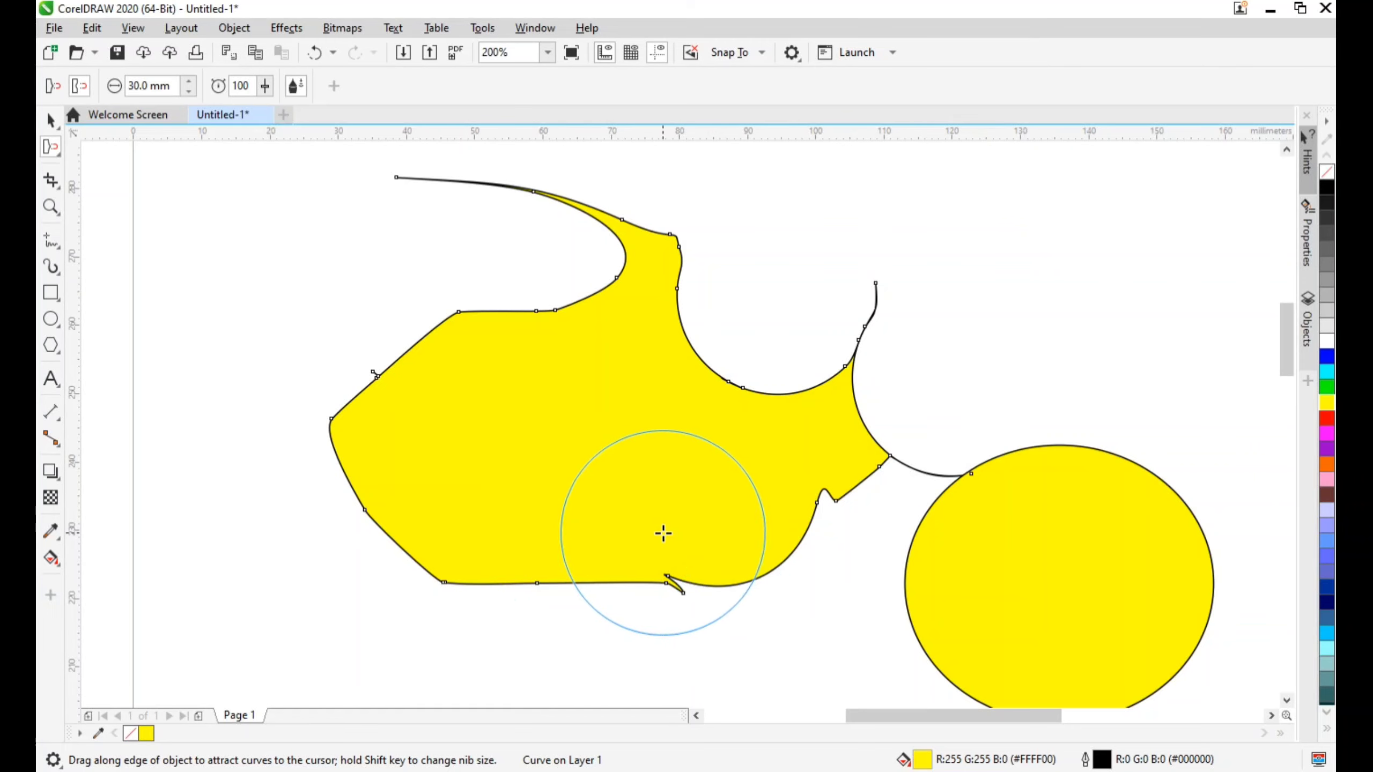
pyautogui.moveTo(663, 533); pyautogui.dragTo(672, 561)
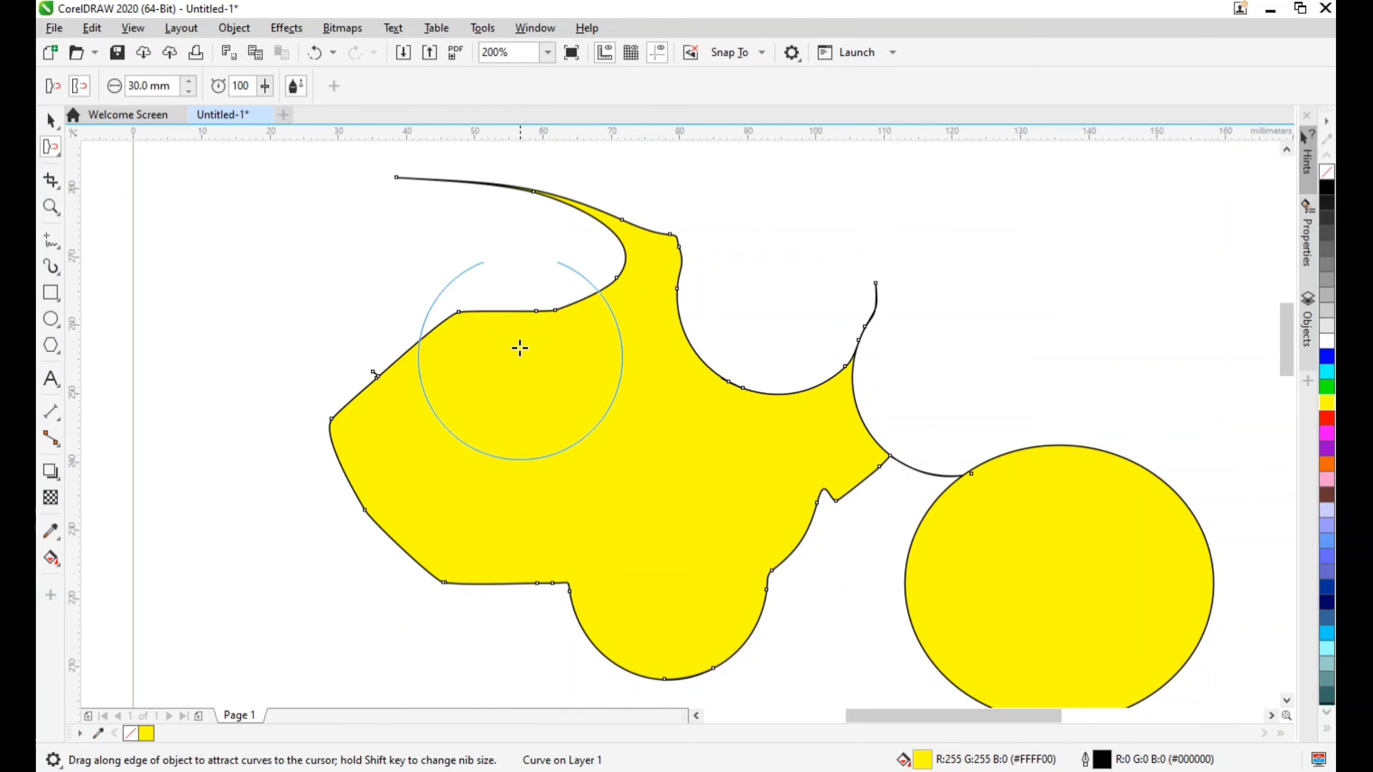
# Smudge the yellow circle's upper-left edge outward into a round bump and its upper-right edge inward into a round notch
pyautogui.click(61, 159)
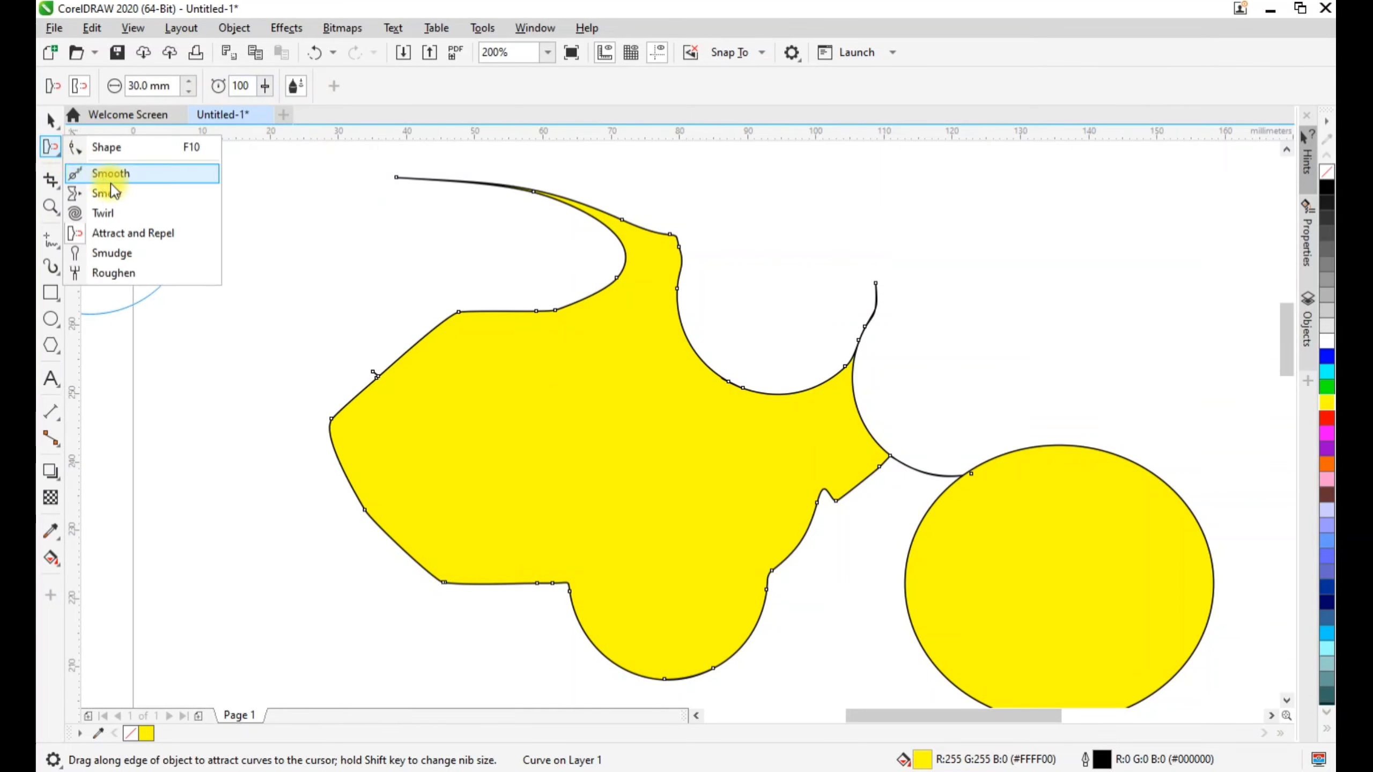
pyautogui.click(130, 250)
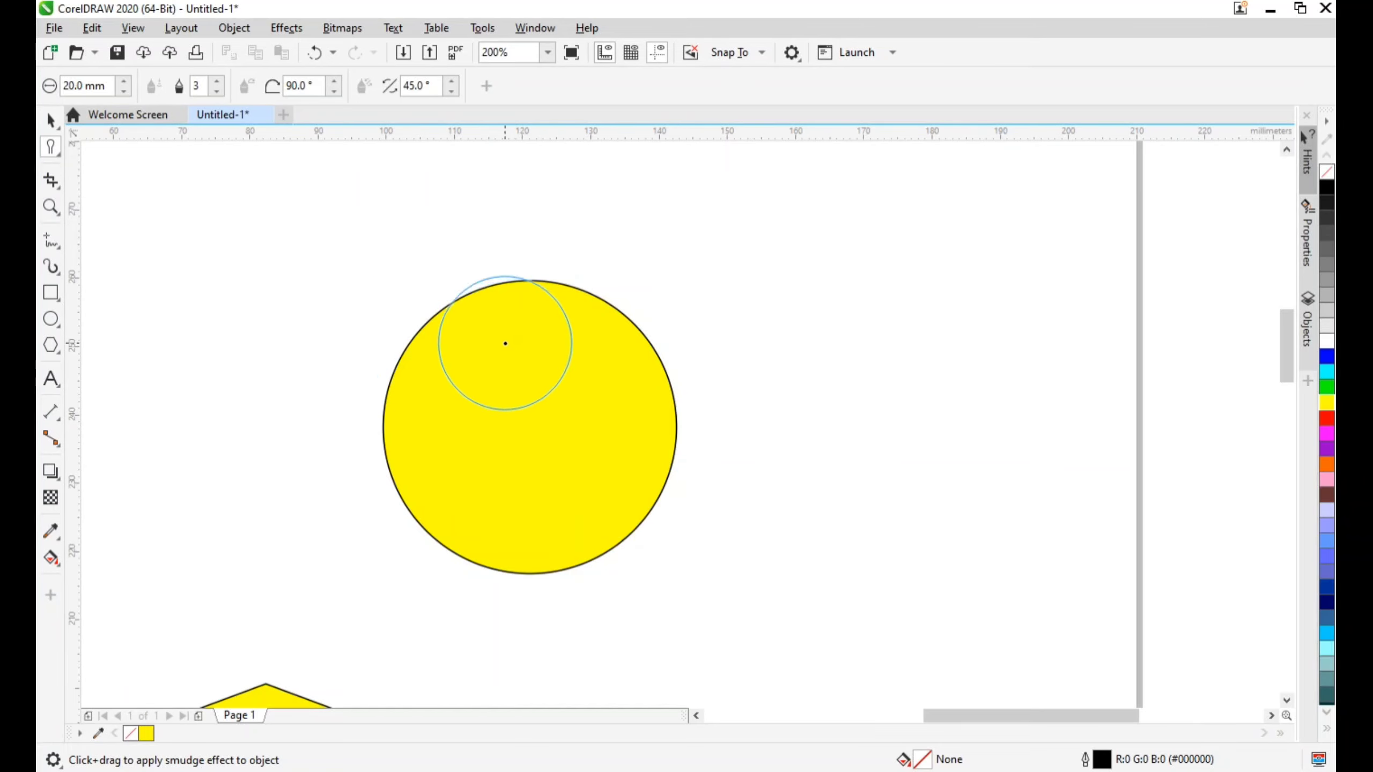
pyautogui.click(487, 312)
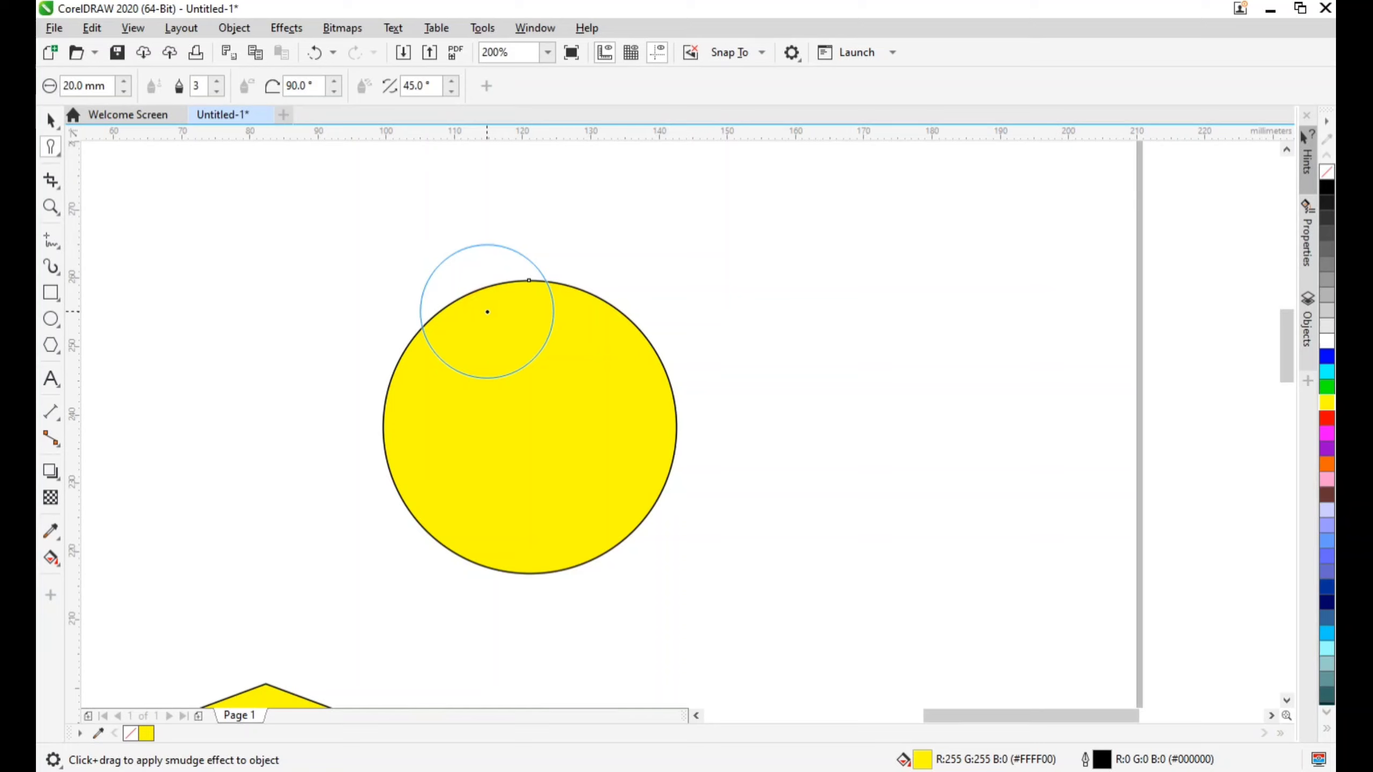
pyautogui.moveTo(487, 312); pyautogui.dragTo(478, 289)
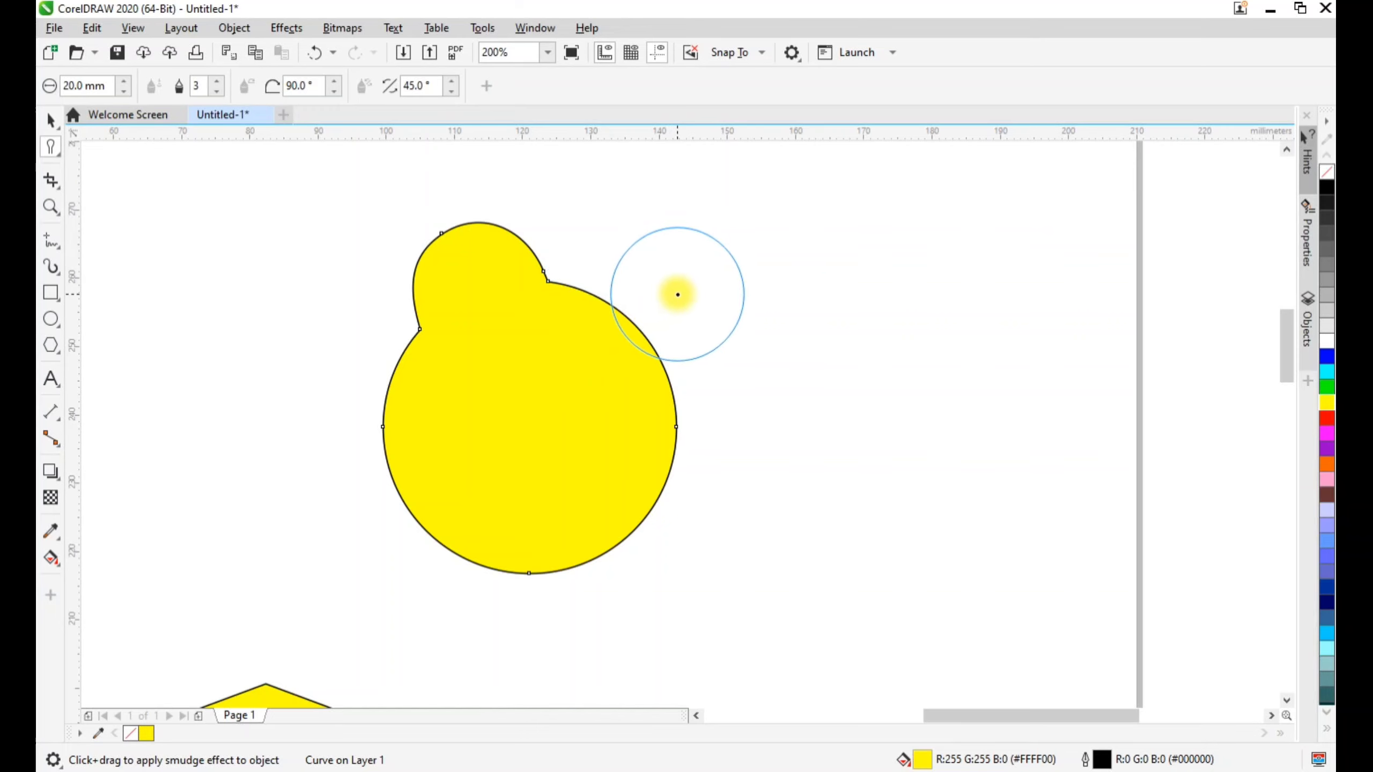
pyautogui.moveTo(677, 295); pyautogui.dragTo(660, 320)
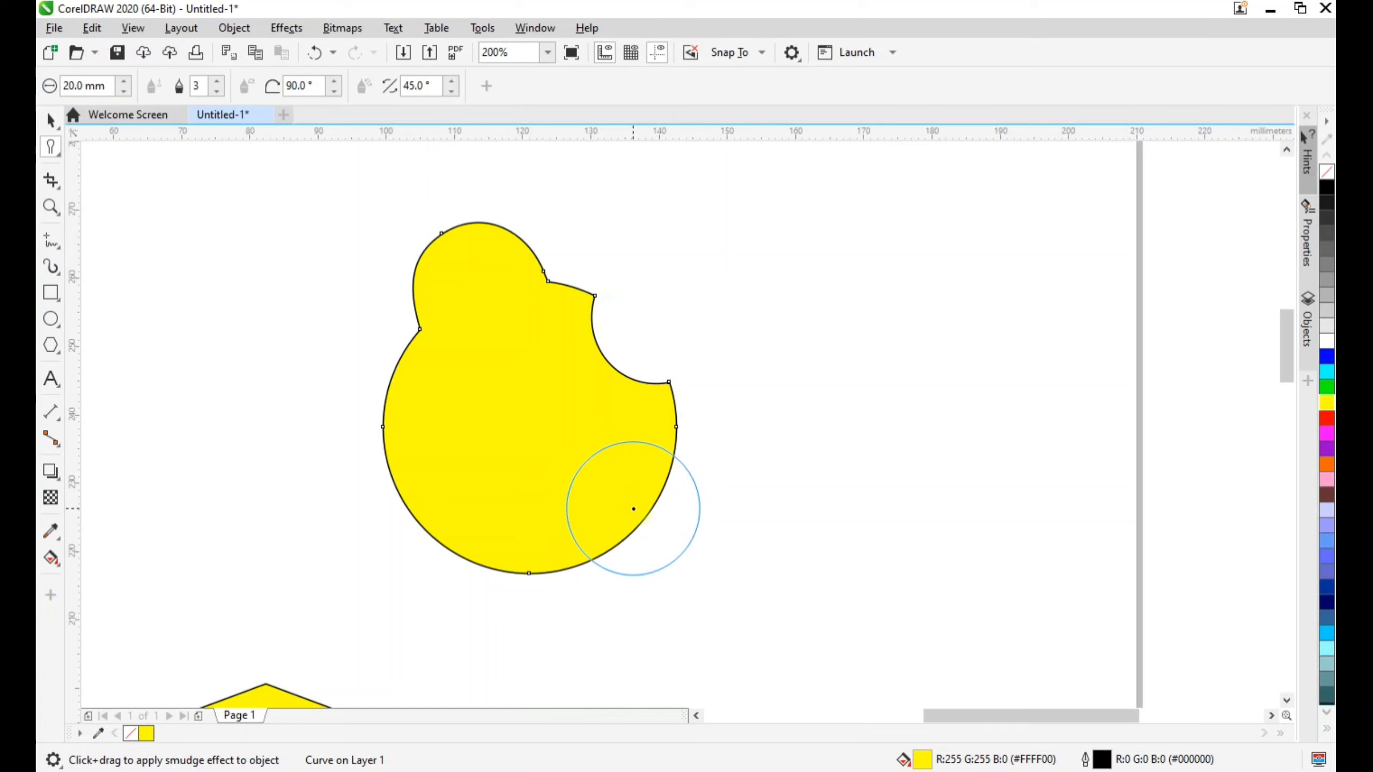
# Smudge round bulges out of the shape's lower-right, left and lower-left edges, and push a round hollow into its bottom edge
pyautogui.moveTo(628, 494); pyautogui.dragTo(635, 509)
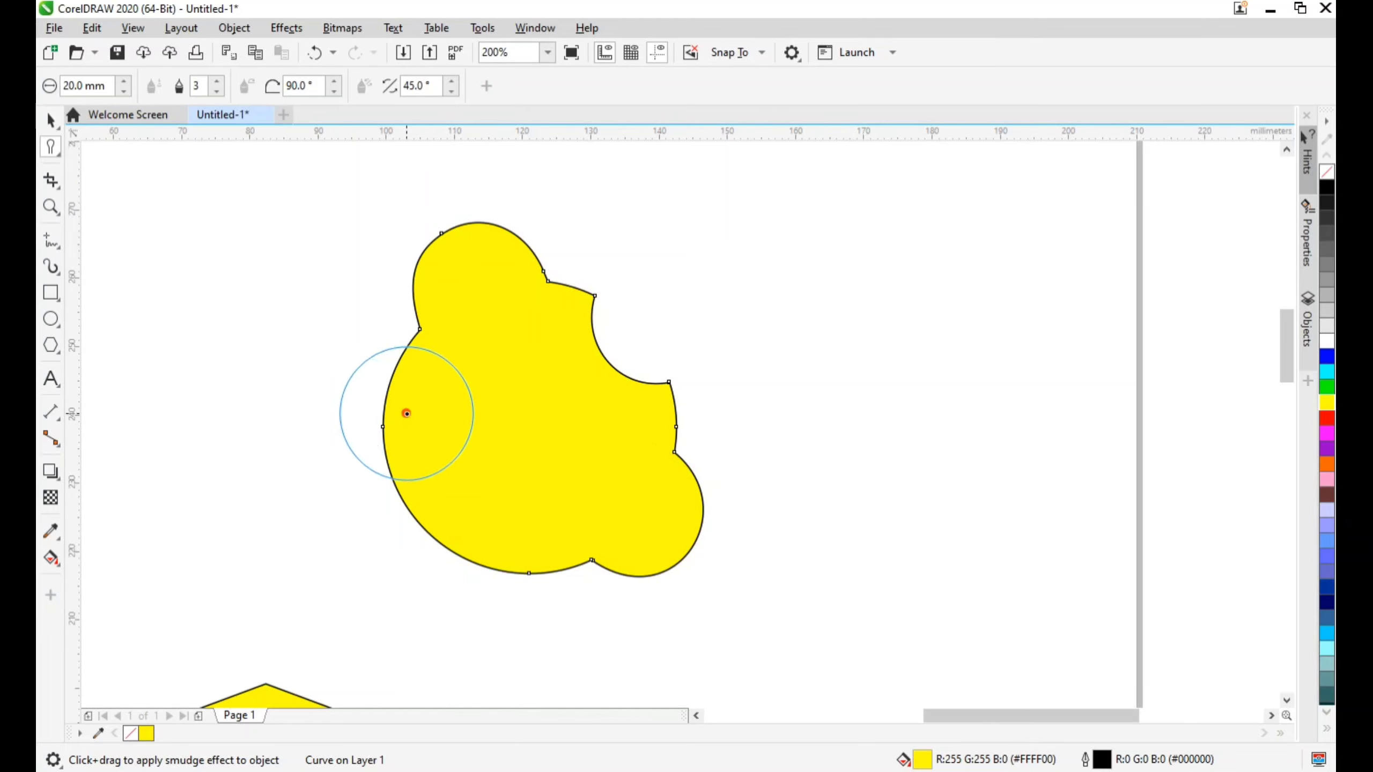
pyautogui.moveTo(407, 413); pyautogui.dragTo(389, 408)
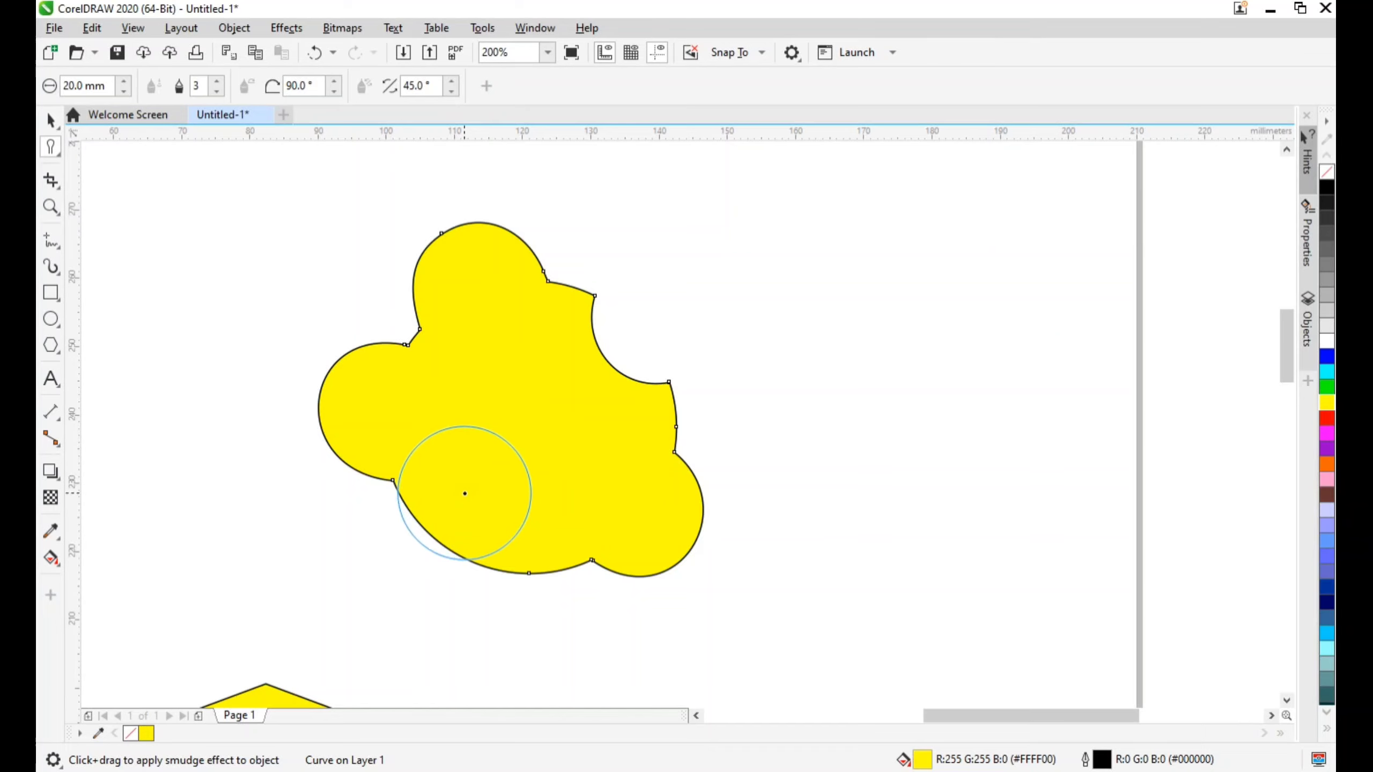
pyautogui.moveTo(465, 493); pyautogui.dragTo(450, 546)
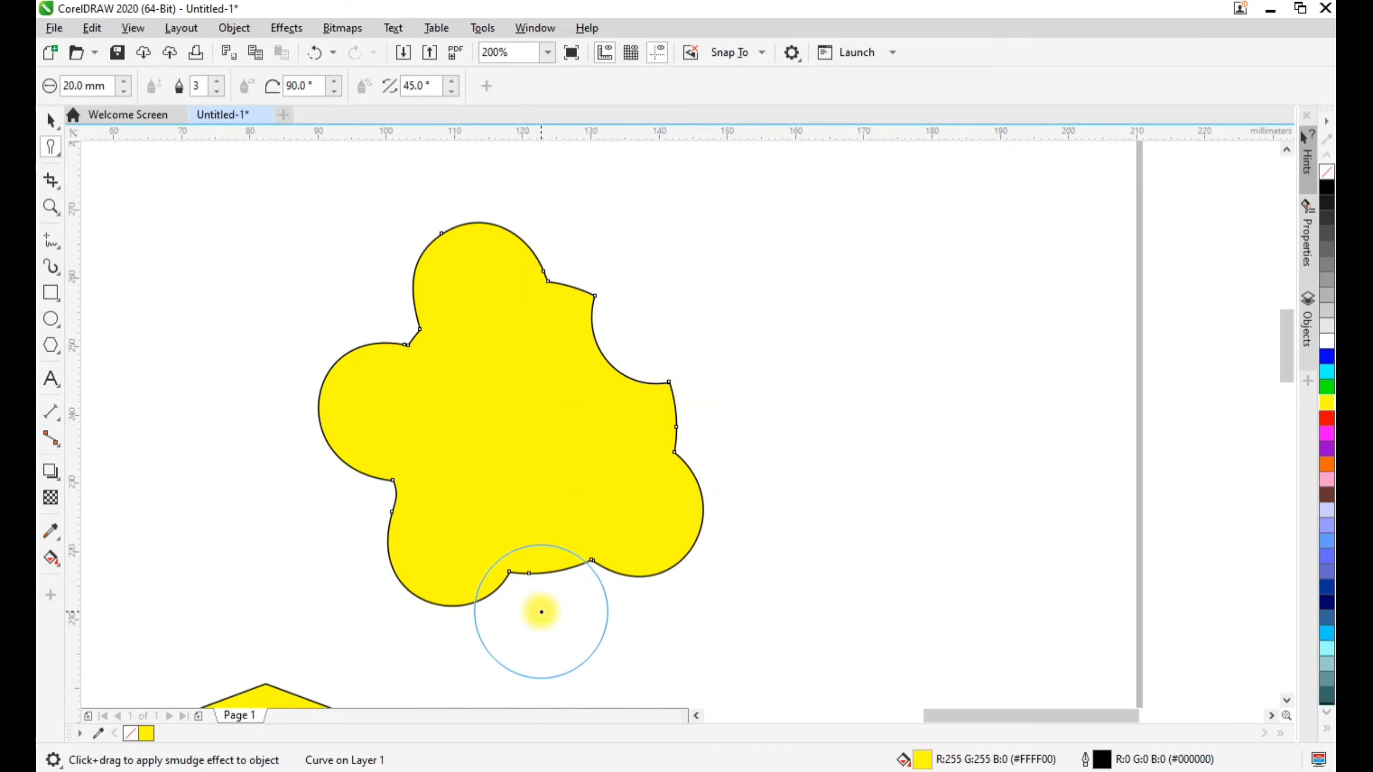
pyautogui.moveTo(541, 612); pyautogui.dragTo(533, 568)
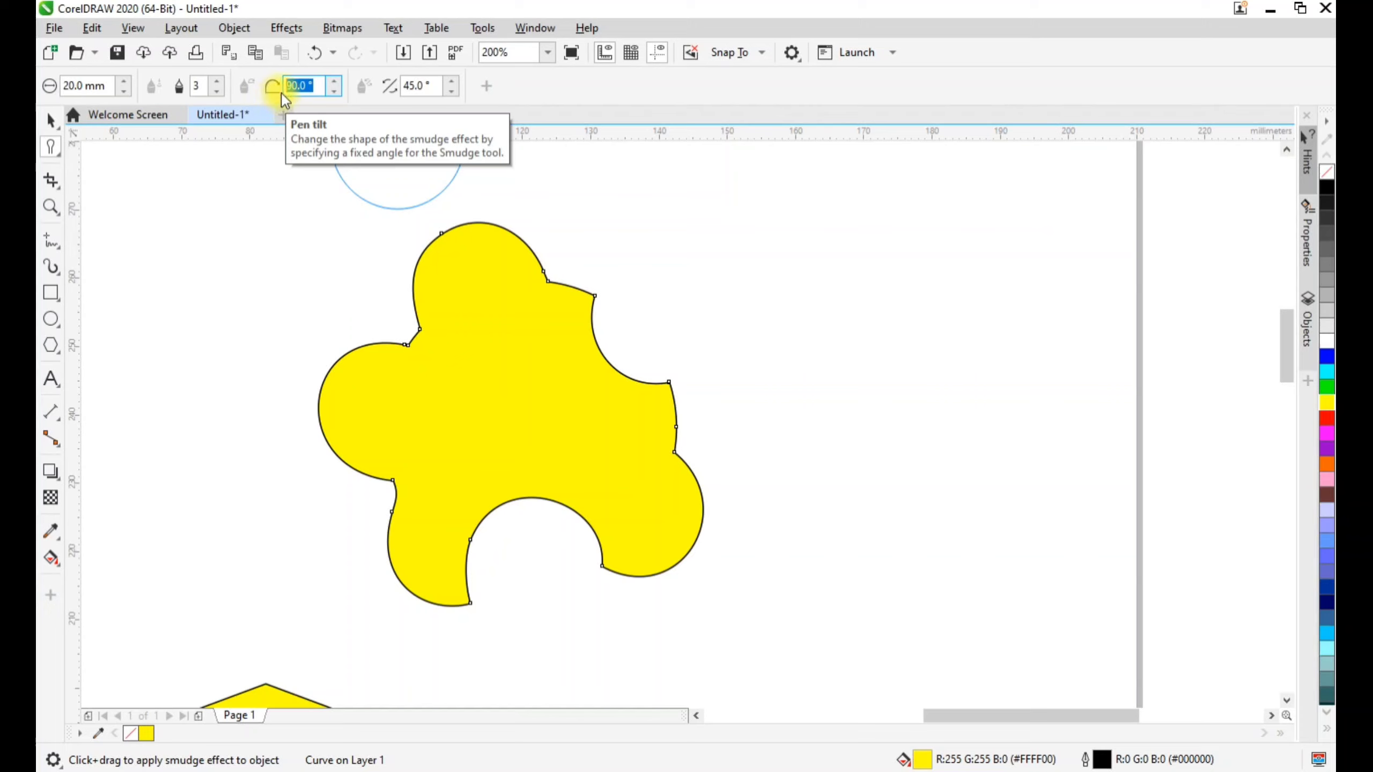
# Set the smudge pen tilt to 45° and pull a small lobe from the shape's upper left and long arms from its right side
pyautogui.write('45')
pyautogui.press('Return')
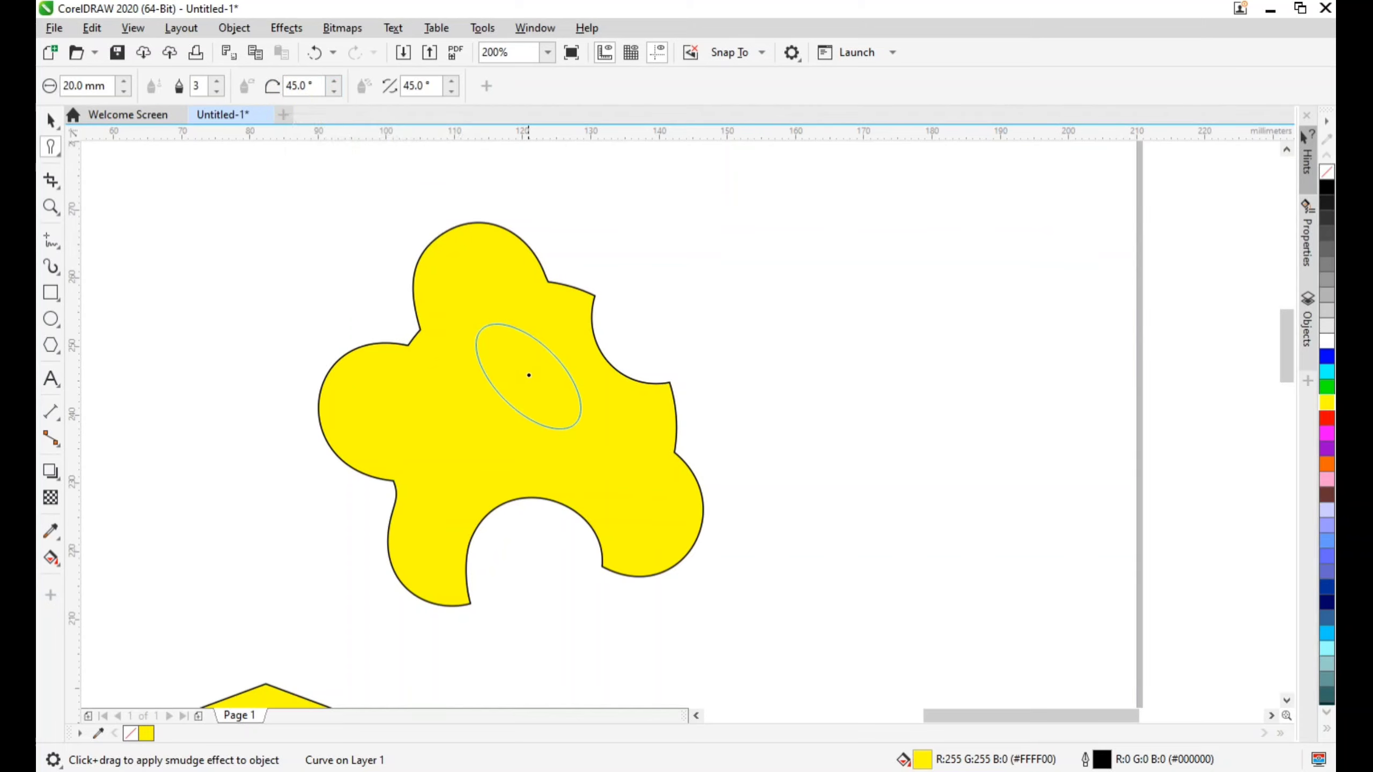
pyautogui.moveTo(470, 371); pyautogui.dragTo(425, 323)
pyautogui.moveTo(595, 349); pyautogui.dragTo(688, 397)
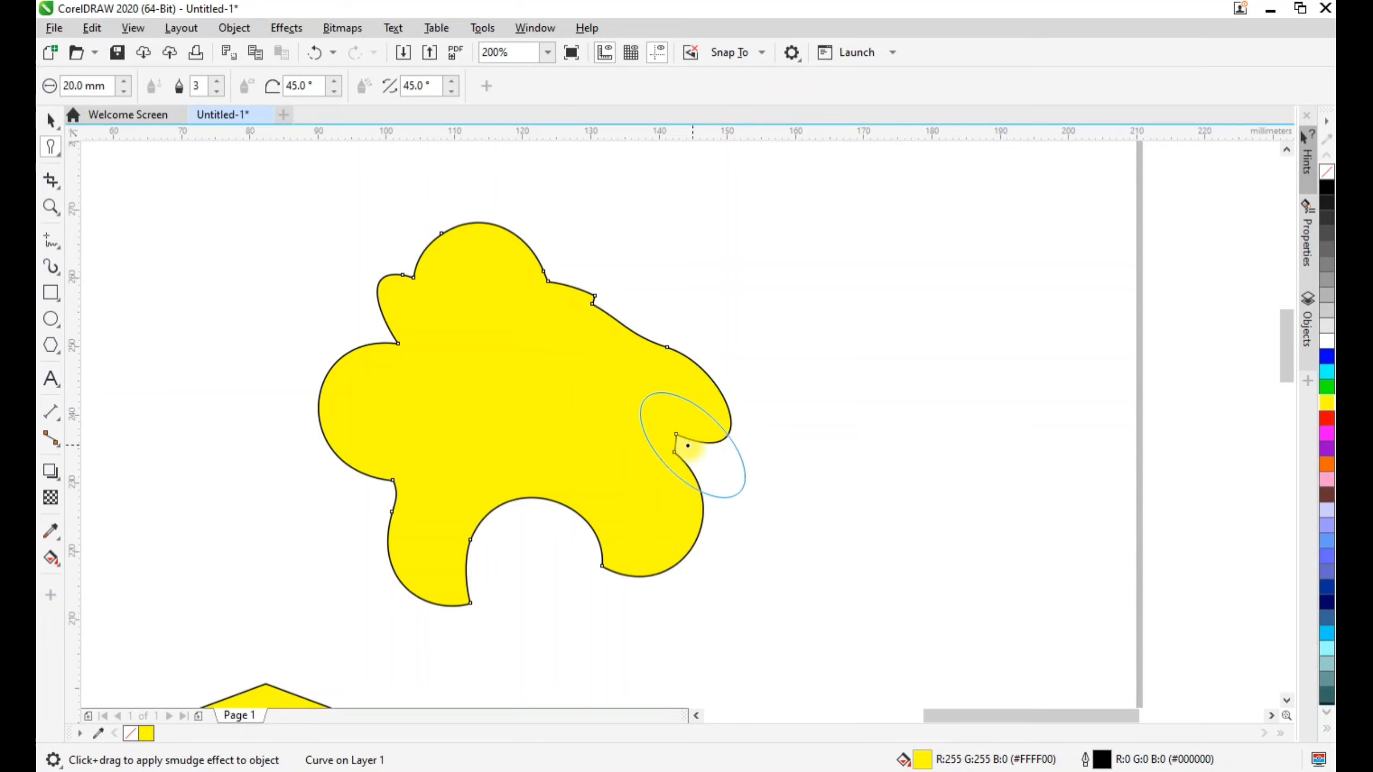
pyautogui.moveTo(633, 487)
pyautogui.mouseDown()
pyautogui.moveTo(730, 430)
pyautogui.moveTo(869, 422)
pyautogui.mouseUp()
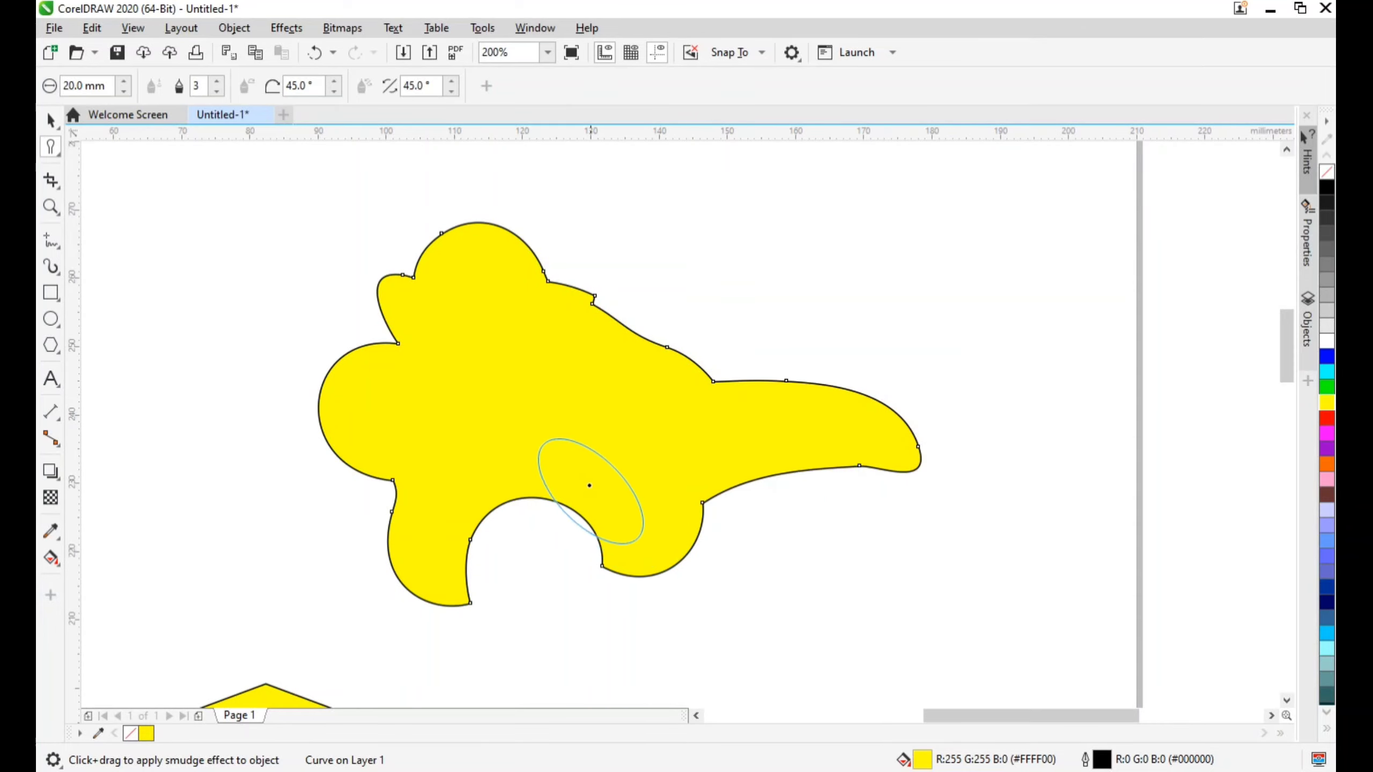
pyautogui.moveTo(582, 438); pyautogui.dragTo(881, 336)
pyautogui.moveTo(570, 395)
pyautogui.mouseDown()
pyautogui.moveTo(702, 255)
pyautogui.moveTo(564, 358)
pyautogui.mouseUp()
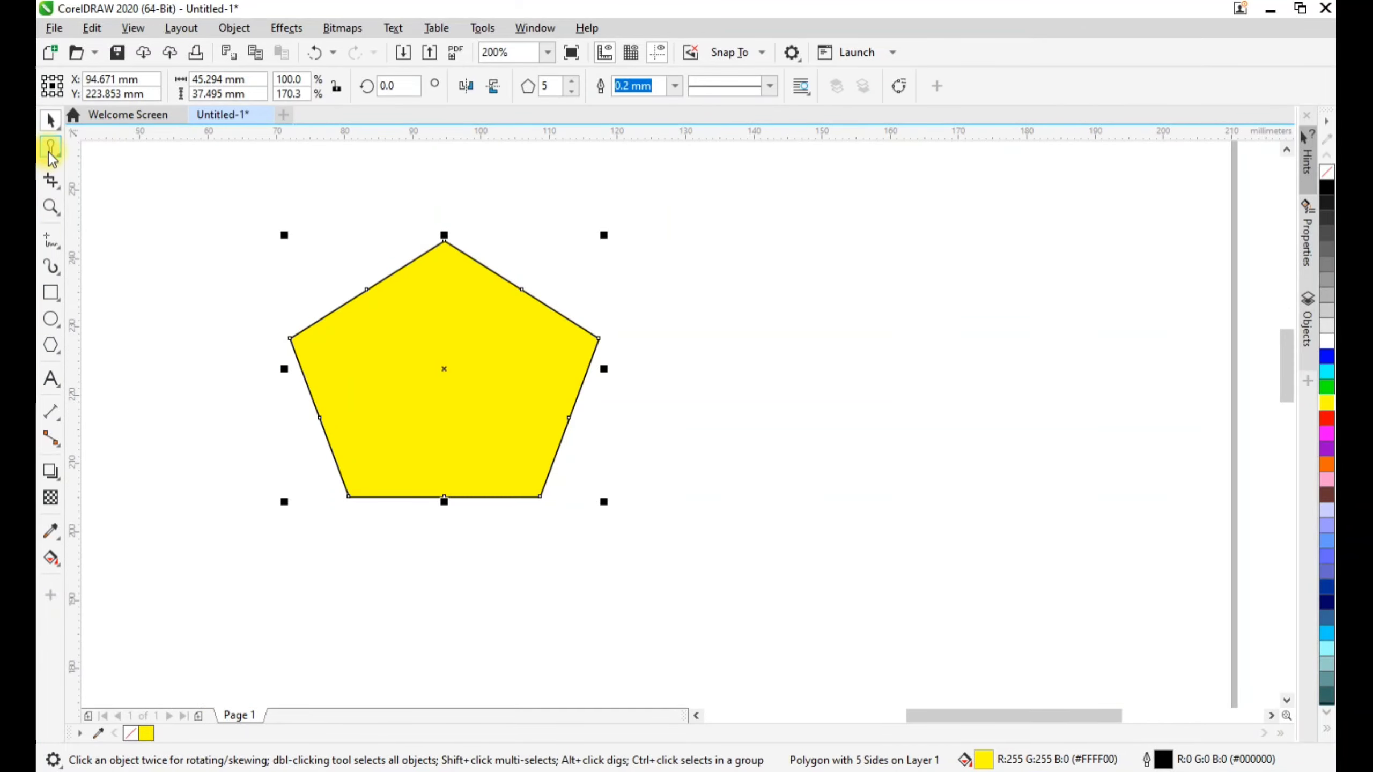
# Roughen the yellow pentagon's outline all the way around with a 10 mm nib
pyautogui.click(58, 156)
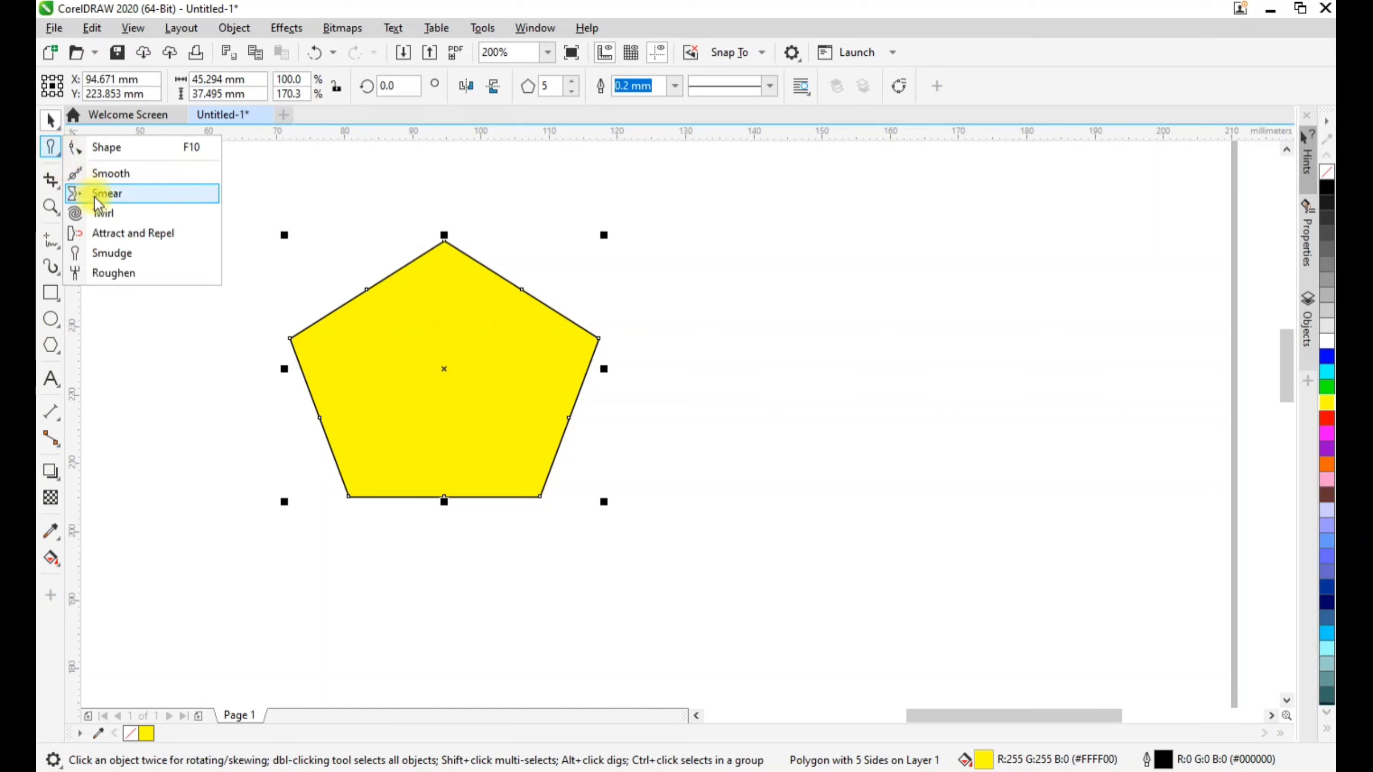
pyautogui.click(107, 276)
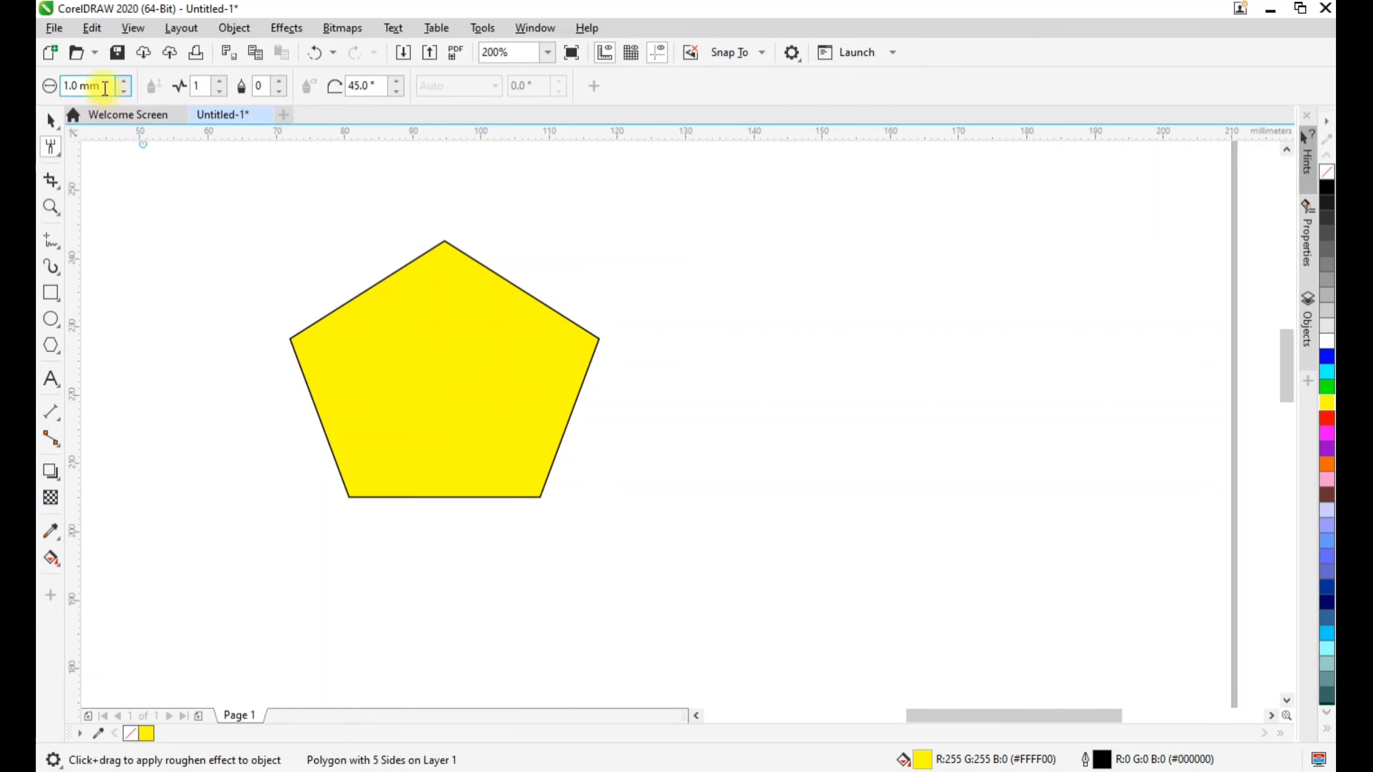
pyautogui.moveTo(104, 85); pyautogui.dragTo(68, 82)
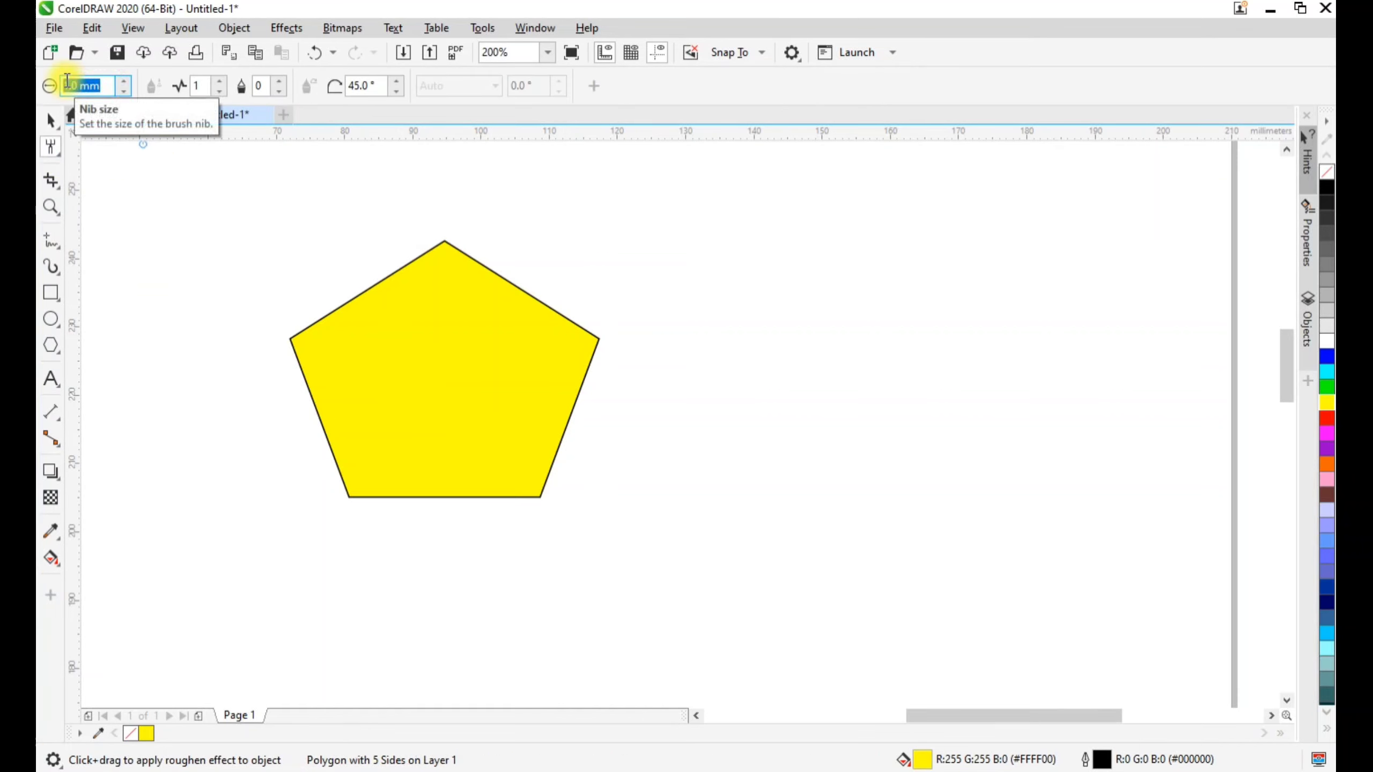
pyautogui.write('10')
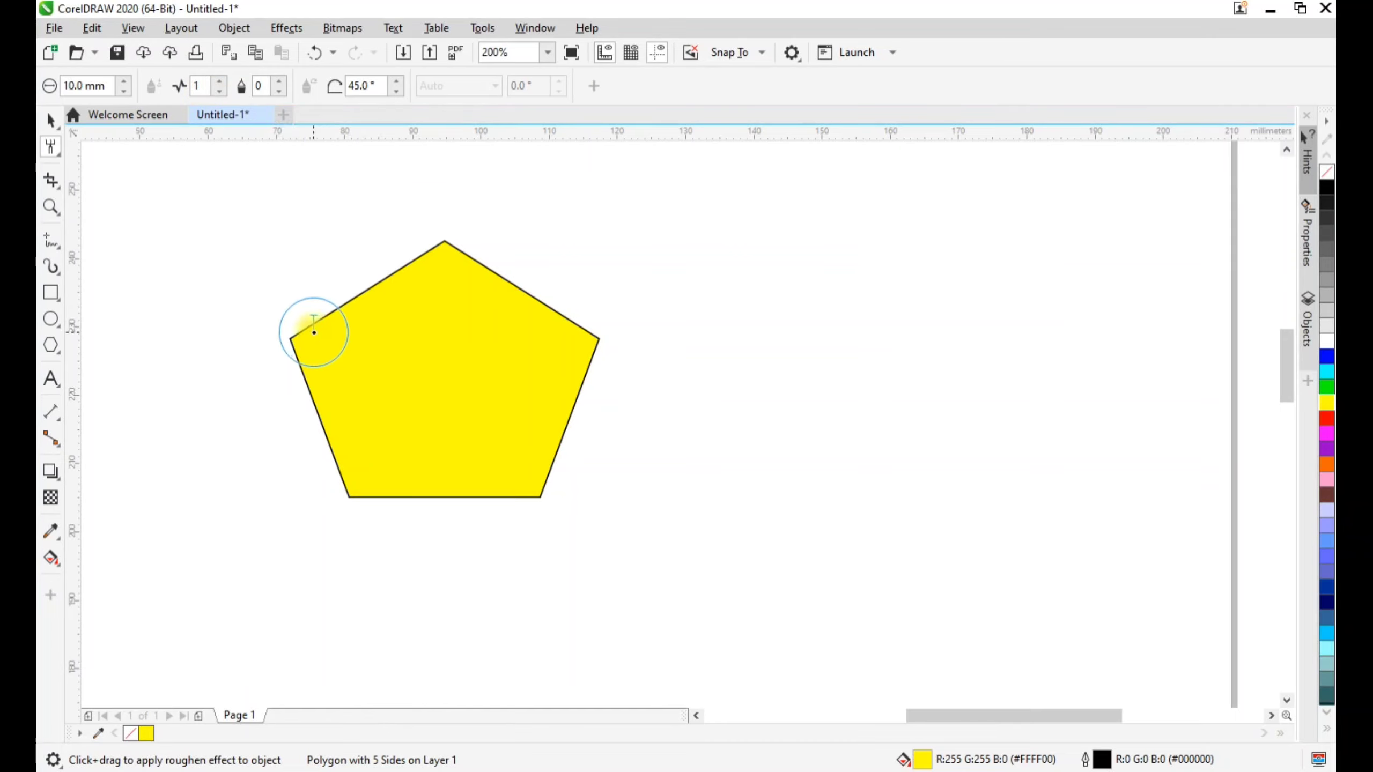
pyautogui.moveTo(308, 324)
pyautogui.mouseDown()
pyautogui.moveTo(301, 338)
pyautogui.moveTo(360, 286)
pyautogui.moveTo(444, 245)
pyautogui.moveTo(497, 299)
pyautogui.moveTo(598, 343)
pyautogui.moveTo(600, 358)
pyautogui.moveTo(516, 497)
pyautogui.moveTo(319, 494)
pyautogui.moveTo(347, 483)
pyautogui.moveTo(305, 379)
pyautogui.mouseUp()
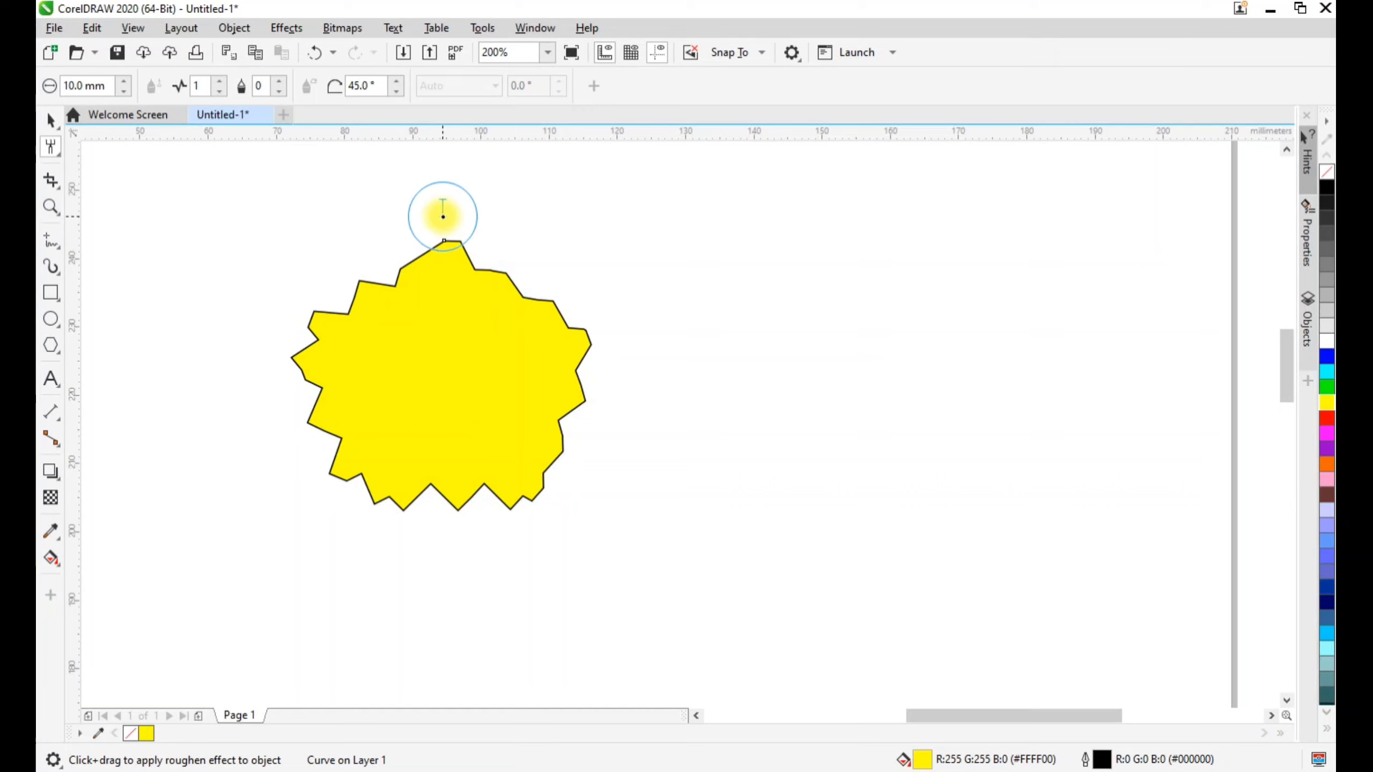
# Draw a yellow-filled rectangle about 63 by 38 mm to the right of the roughened pentagon and roughen its whole outline
pyautogui.click(46, 122)
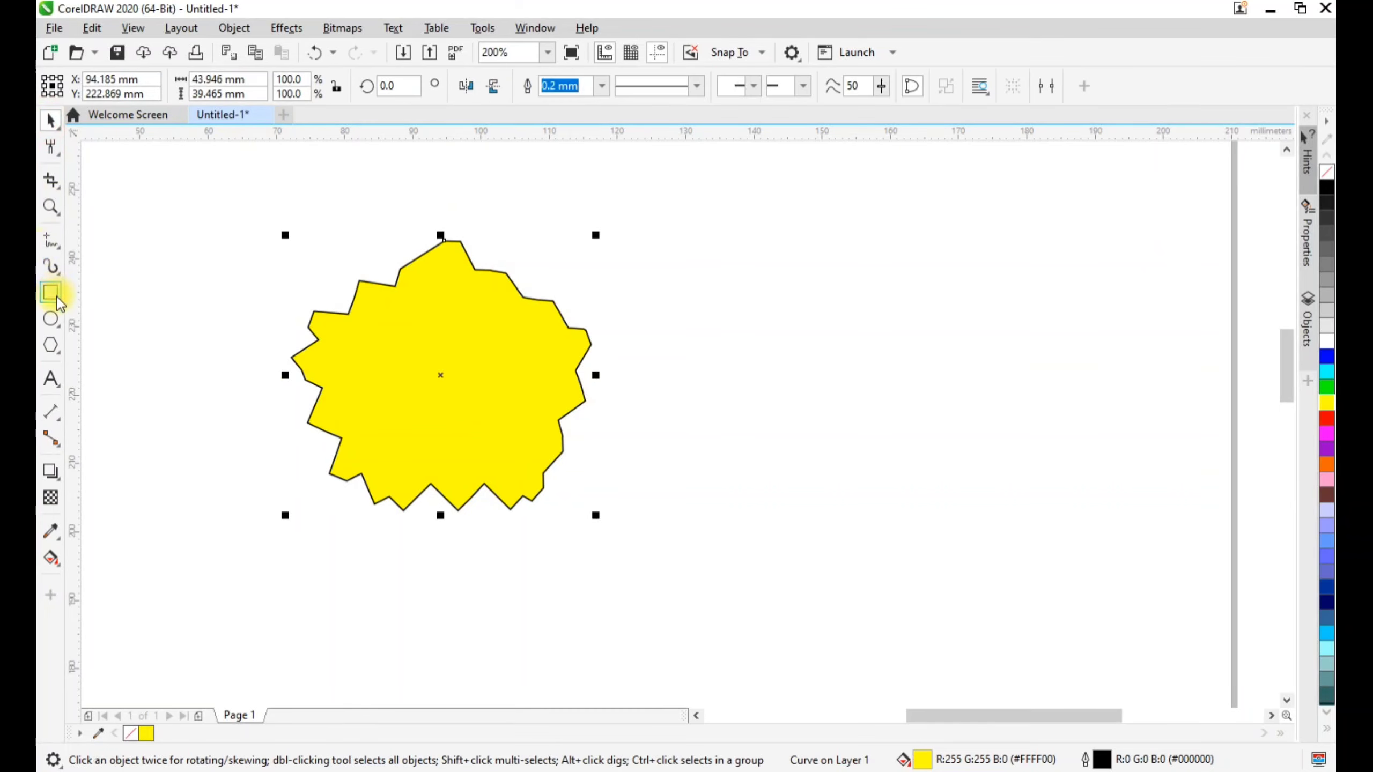
pyautogui.click(51, 293)
pyautogui.moveTo(655, 283); pyautogui.dragTo(1083, 542)
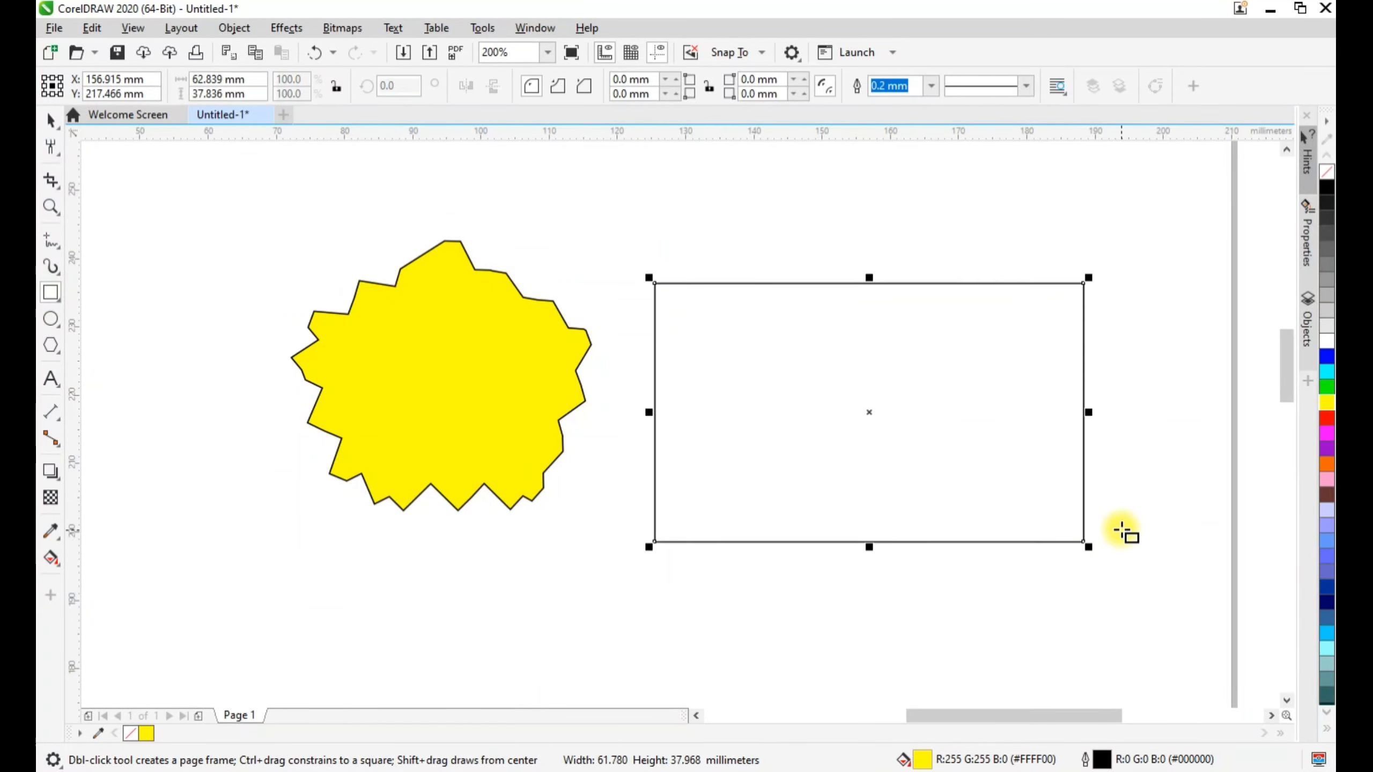
pyautogui.click(1326, 403)
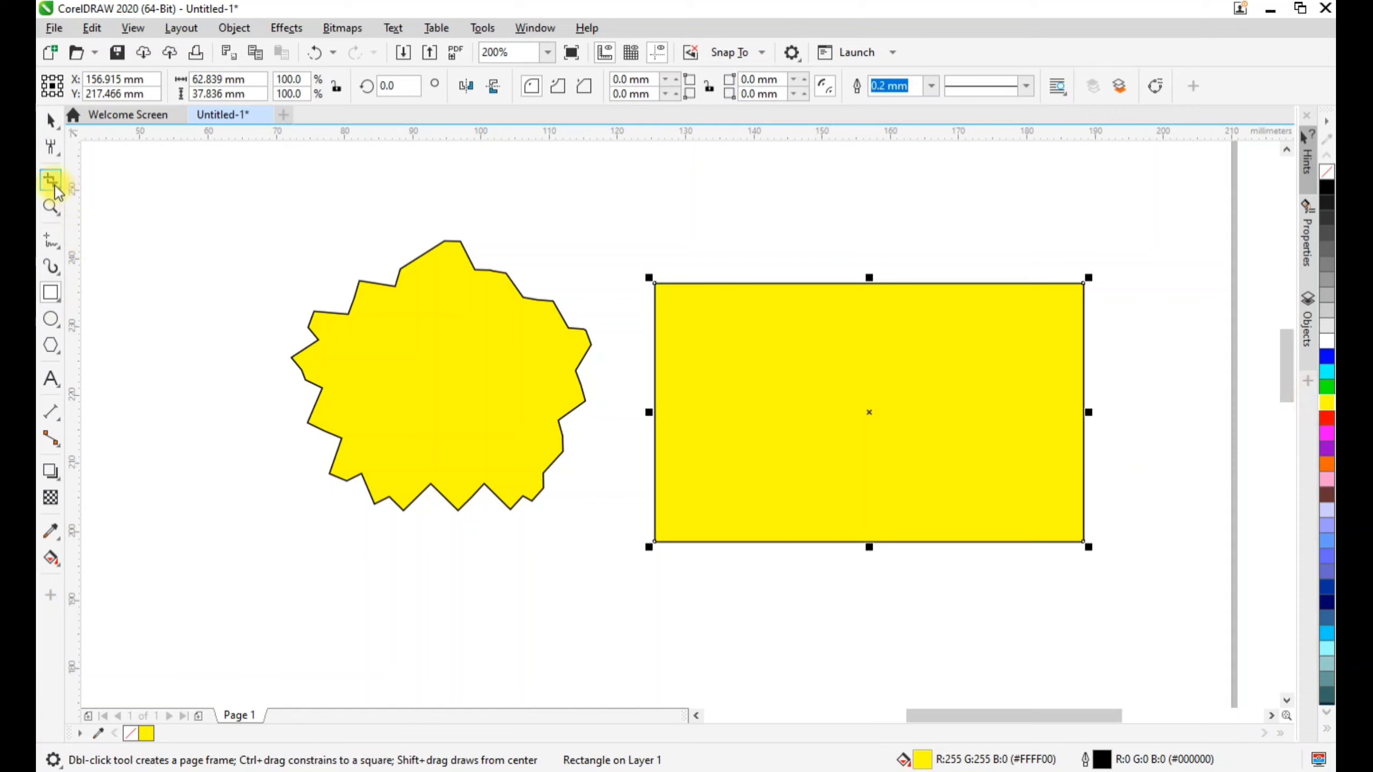
pyautogui.click(51, 146)
pyautogui.moveTo(672, 291)
pyautogui.mouseDown()
pyautogui.moveTo(1076, 276)
pyautogui.moveTo(1100, 506)
pyautogui.moveTo(1072, 540)
pyautogui.moveTo(672, 543)
pyautogui.moveTo(655, 284)
pyautogui.mouseUp()
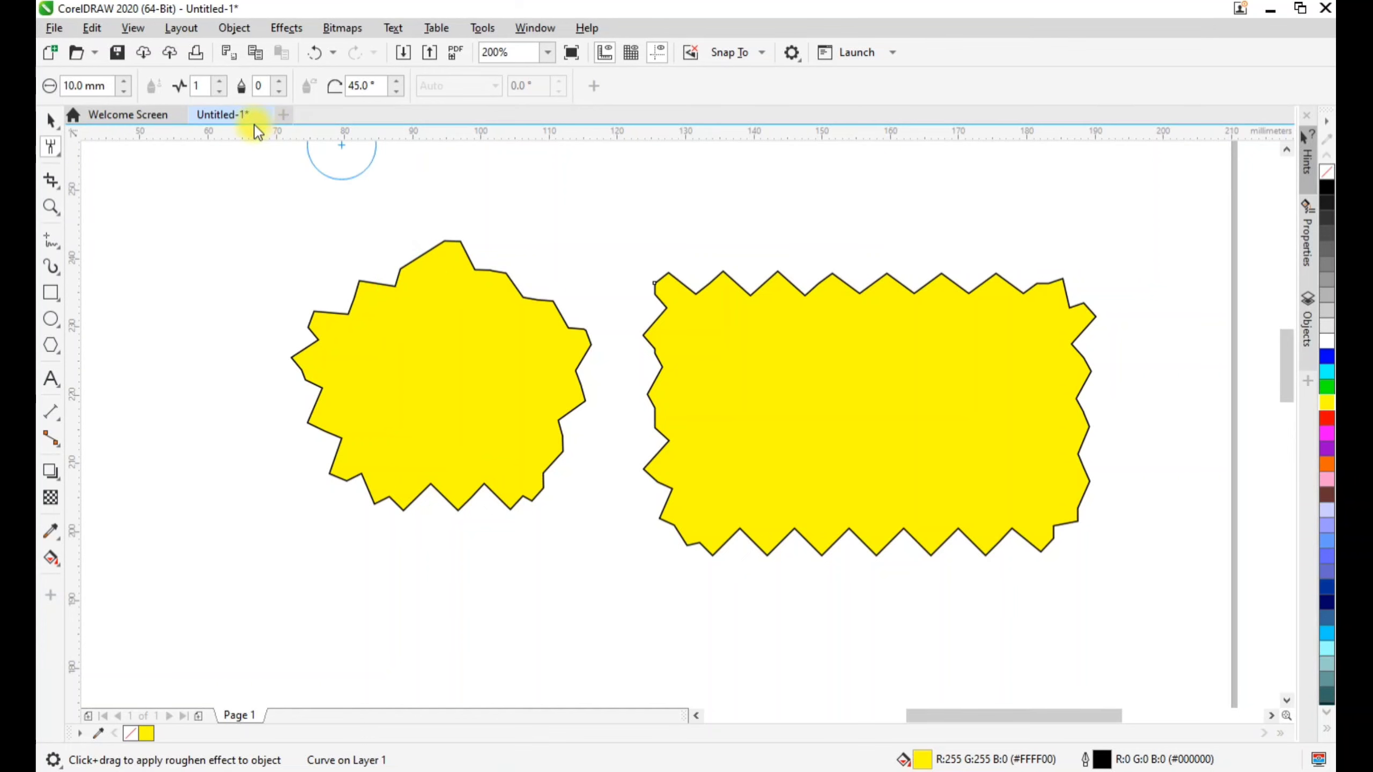
# Draw a rectangle about 50 by 23 mm below the roughened pentagon and fill it yellow
pyautogui.click(51, 121)
pyautogui.click(51, 293)
pyautogui.click(323, 547)
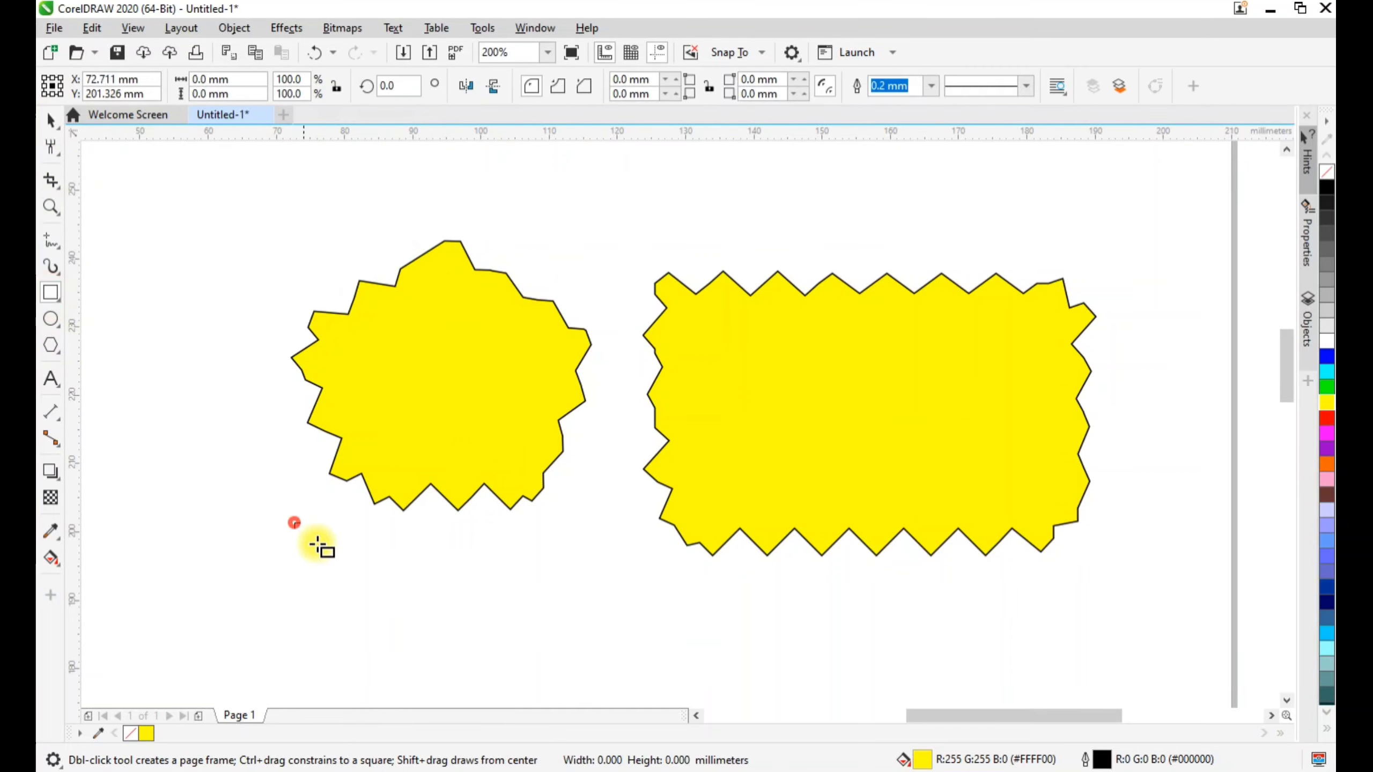
pyautogui.moveTo(293, 523); pyautogui.dragTo(638, 682)
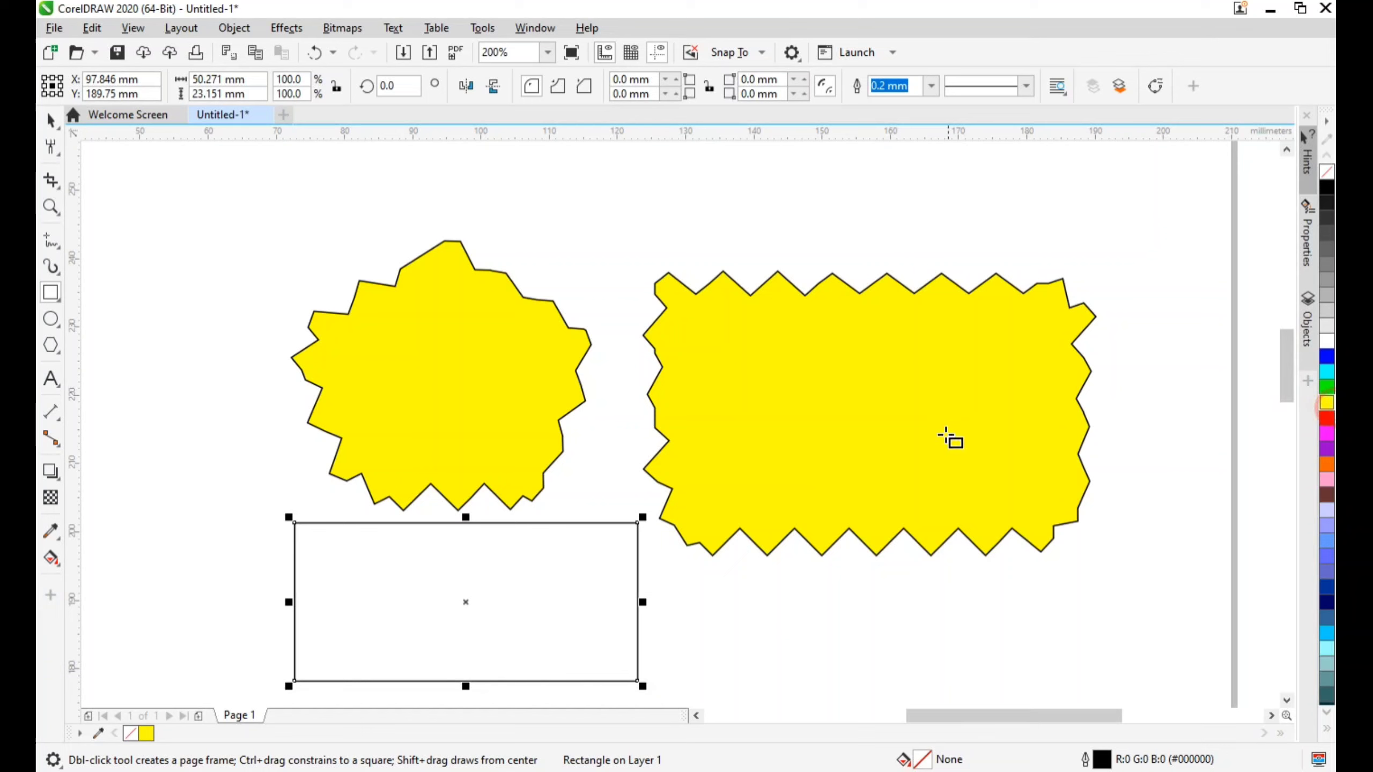
pyautogui.click(1327, 405)
pyautogui.click(48, 183)
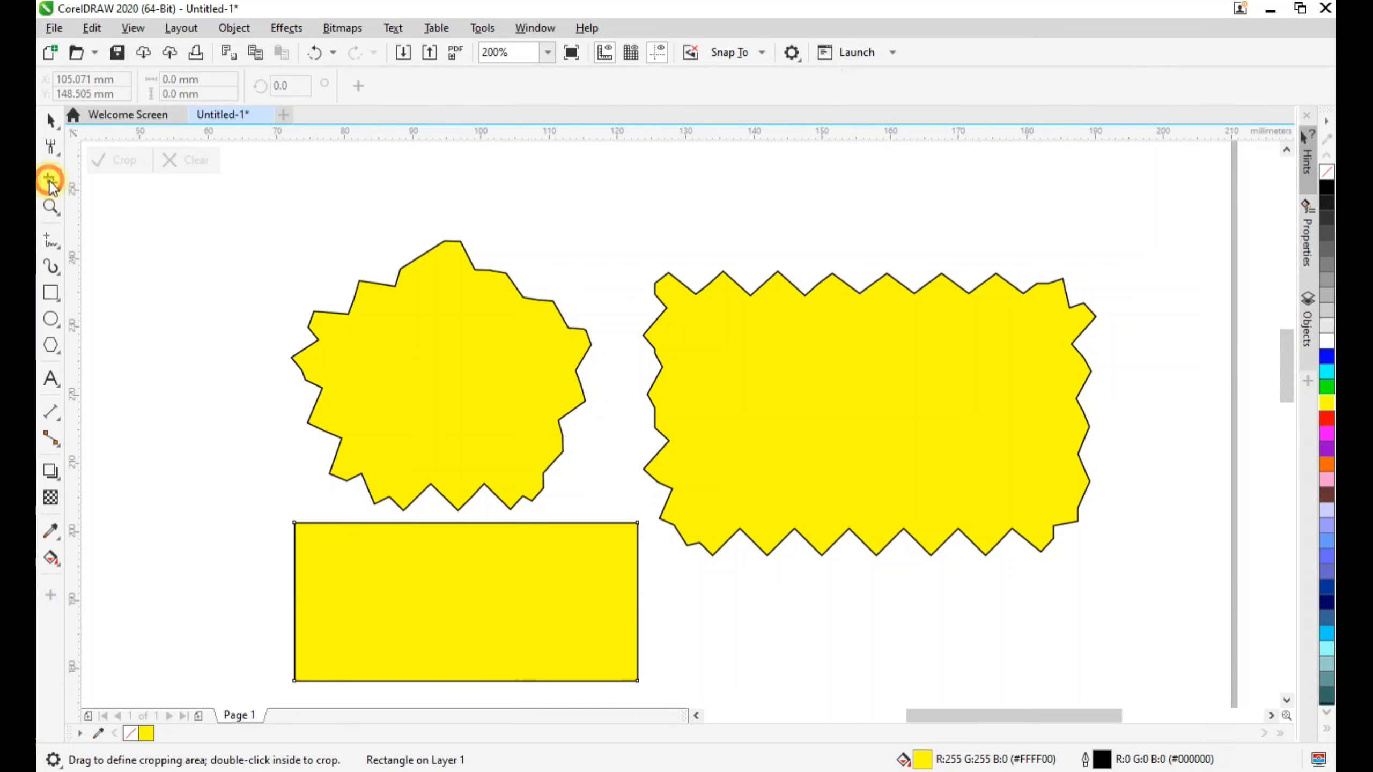
# Set the roughen spike frequency to 10 and roughen all edges of the small lower rectangle into dense spikes
pyautogui.click(50, 146)
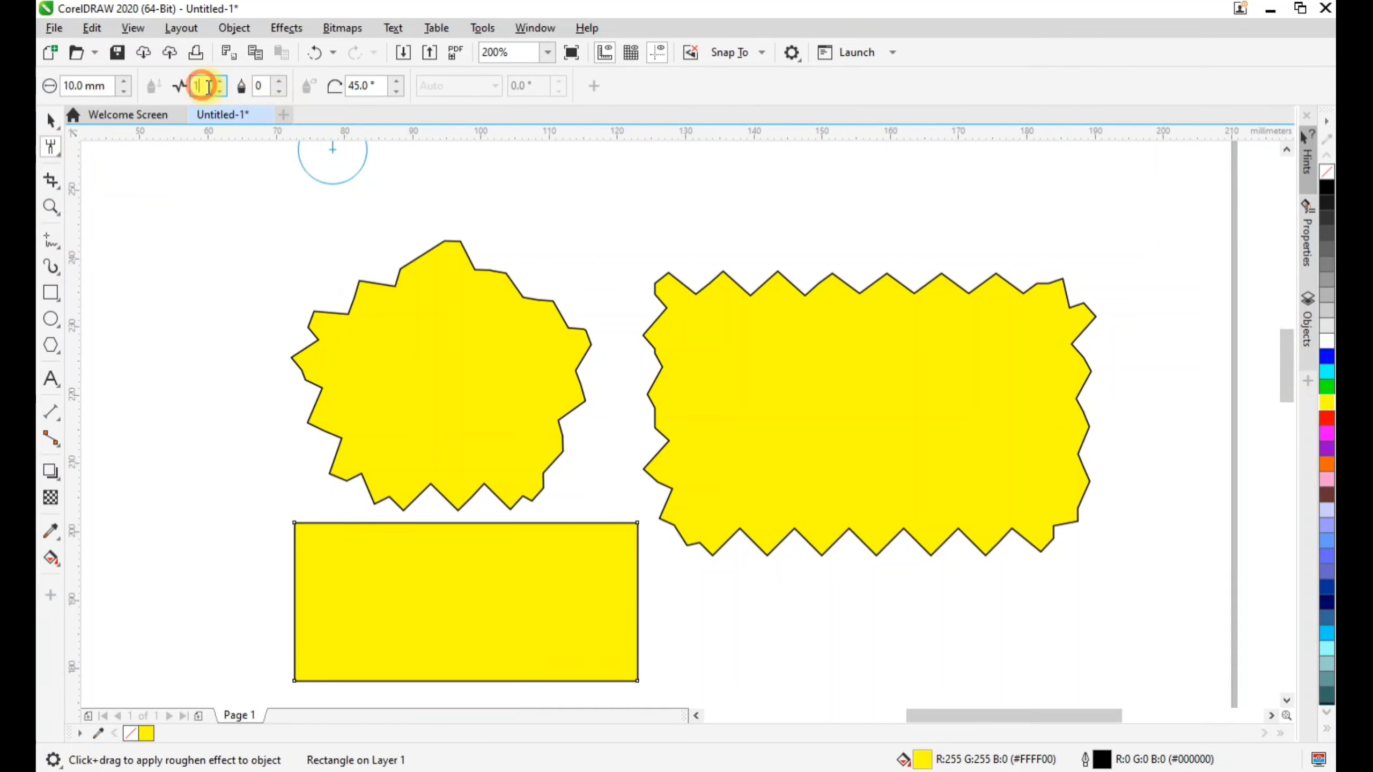
pyautogui.moveTo(205, 85); pyautogui.dragTo(194, 85)
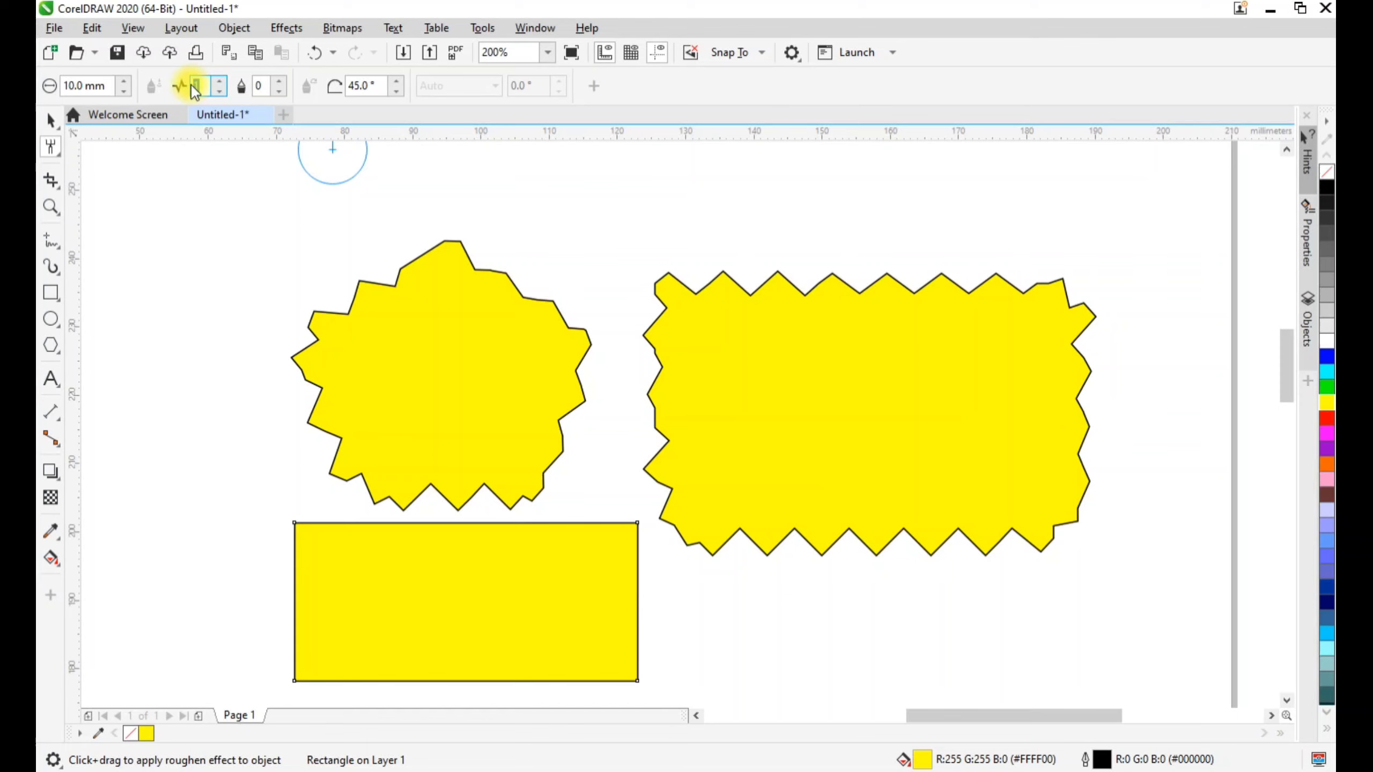
pyautogui.write('10')
pyautogui.moveTo(289, 560)
pyautogui.mouseDown()
pyautogui.moveTo(311, 532)
pyautogui.moveTo(638, 537)
pyautogui.mouseUp()
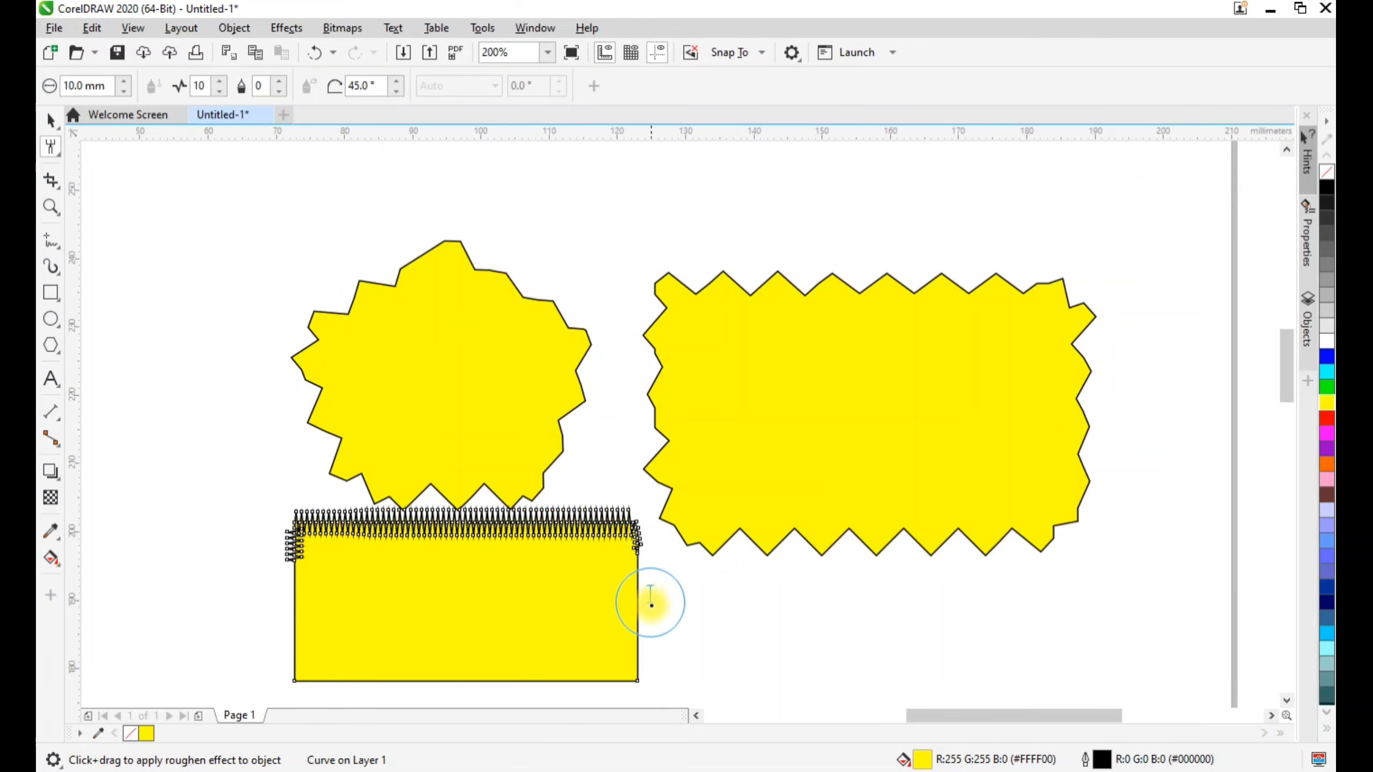
pyautogui.moveTo(648, 667); pyautogui.dragTo(627, 542)
pyautogui.moveTo(313, 582)
pyautogui.mouseDown()
pyautogui.moveTo(310, 654)
pyautogui.moveTo(371, 681)
pyautogui.moveTo(582, 650)
pyautogui.mouseUp()
pyautogui.scroll(1, 454, 535)
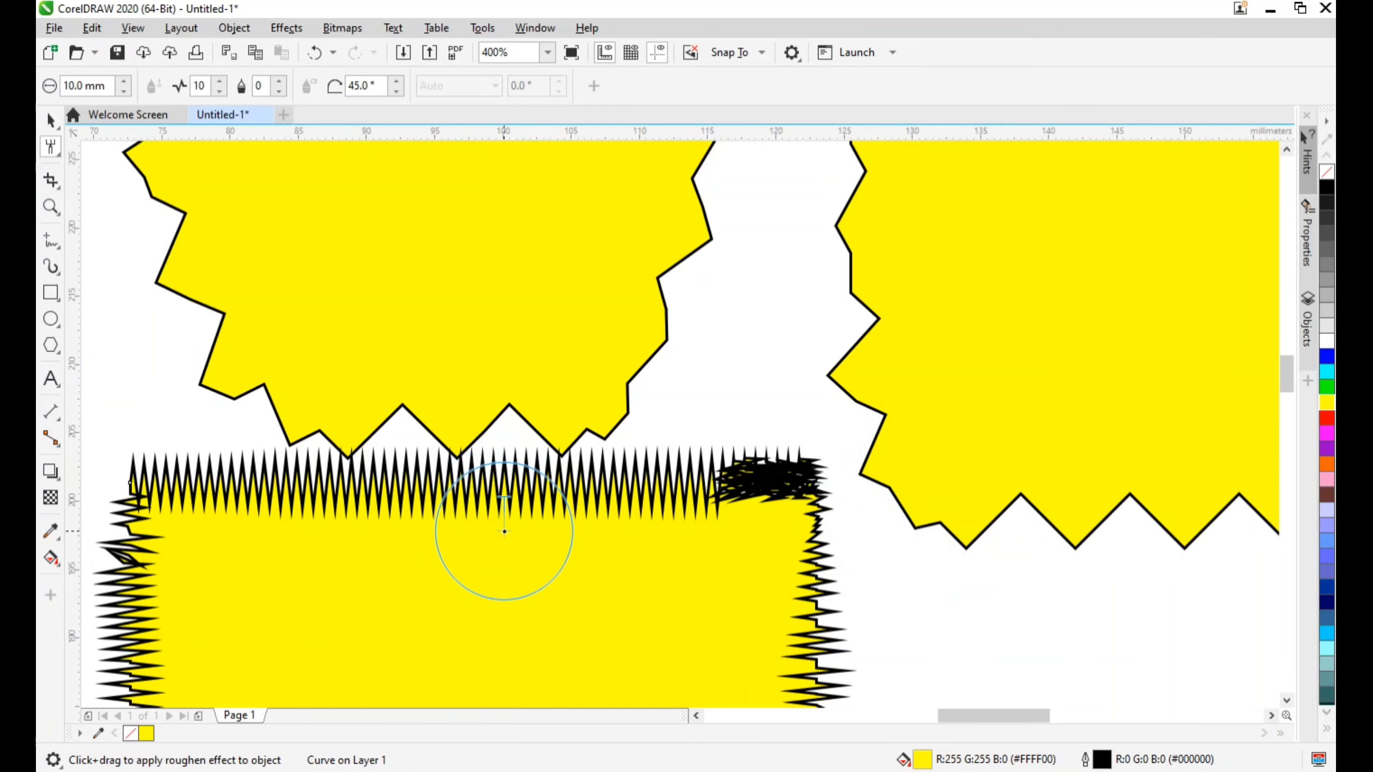
pyautogui.scroll(-1, 537, 560)
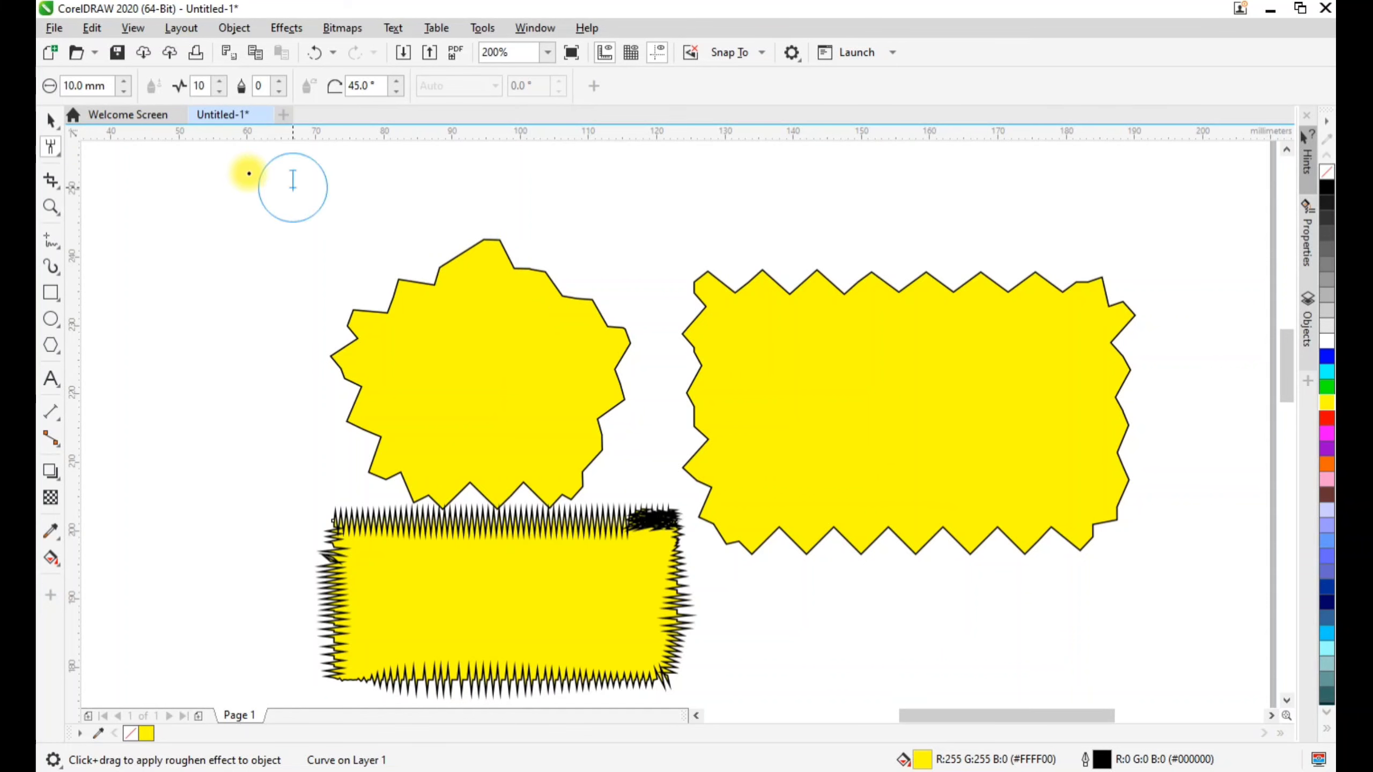
# Set the roughen dryout to 10 and roughen the small rectangle's top and right edges again
pyautogui.click(50, 120)
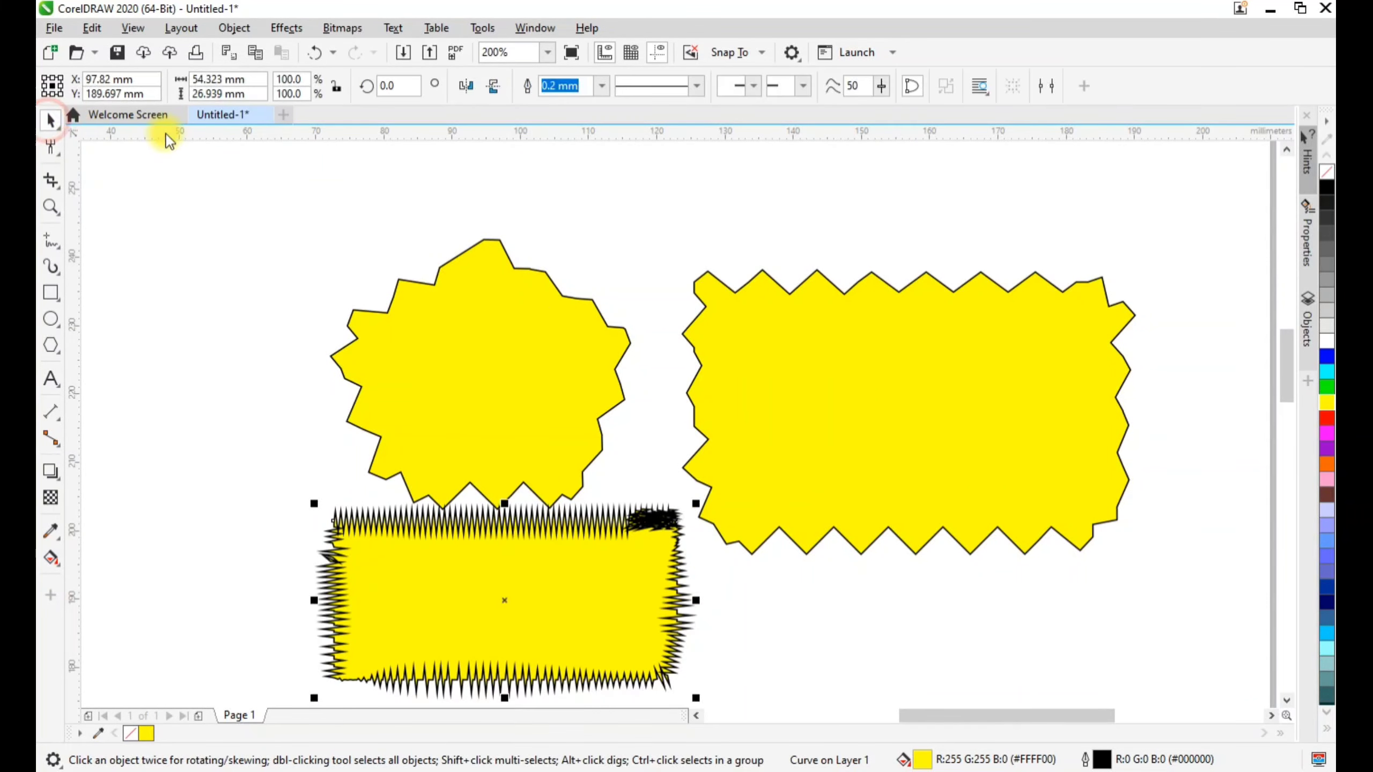
pyautogui.click(48, 151)
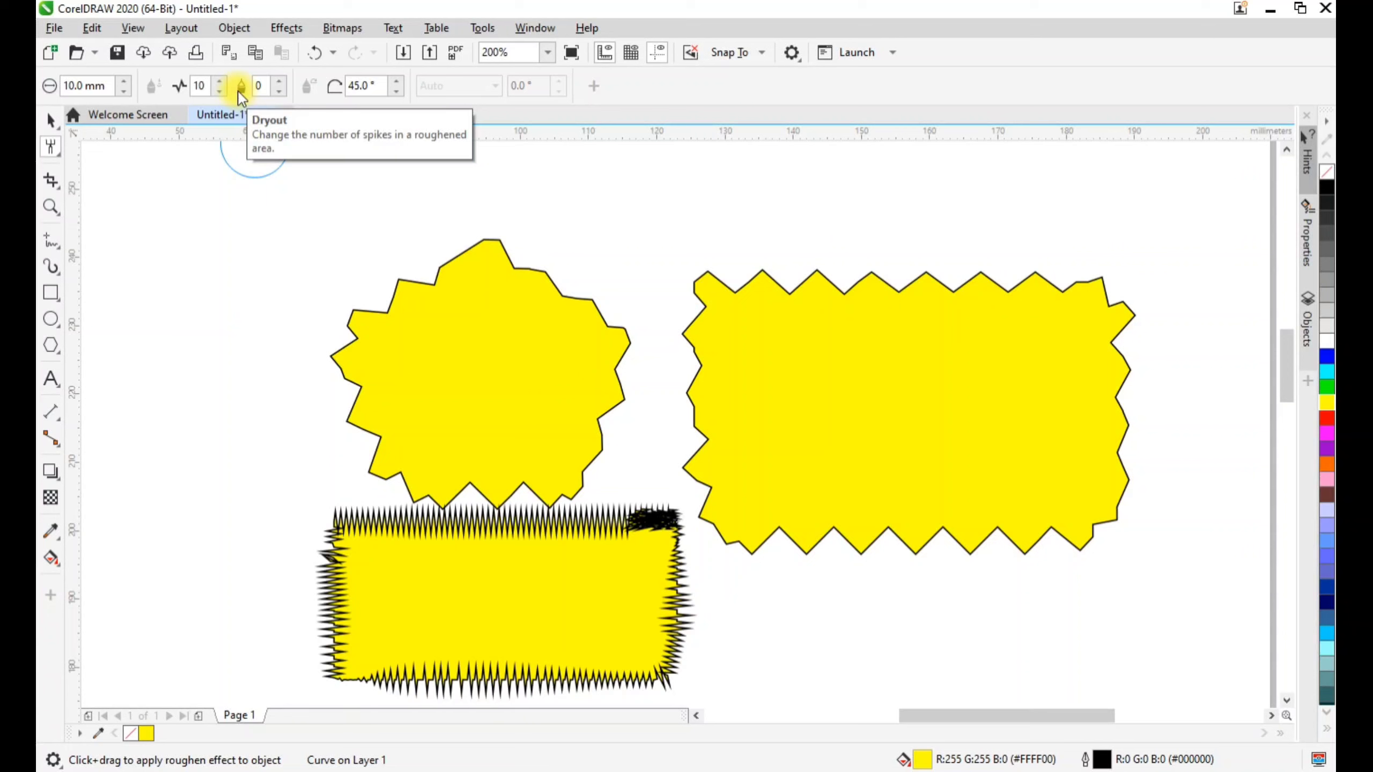
pyautogui.click(256, 85)
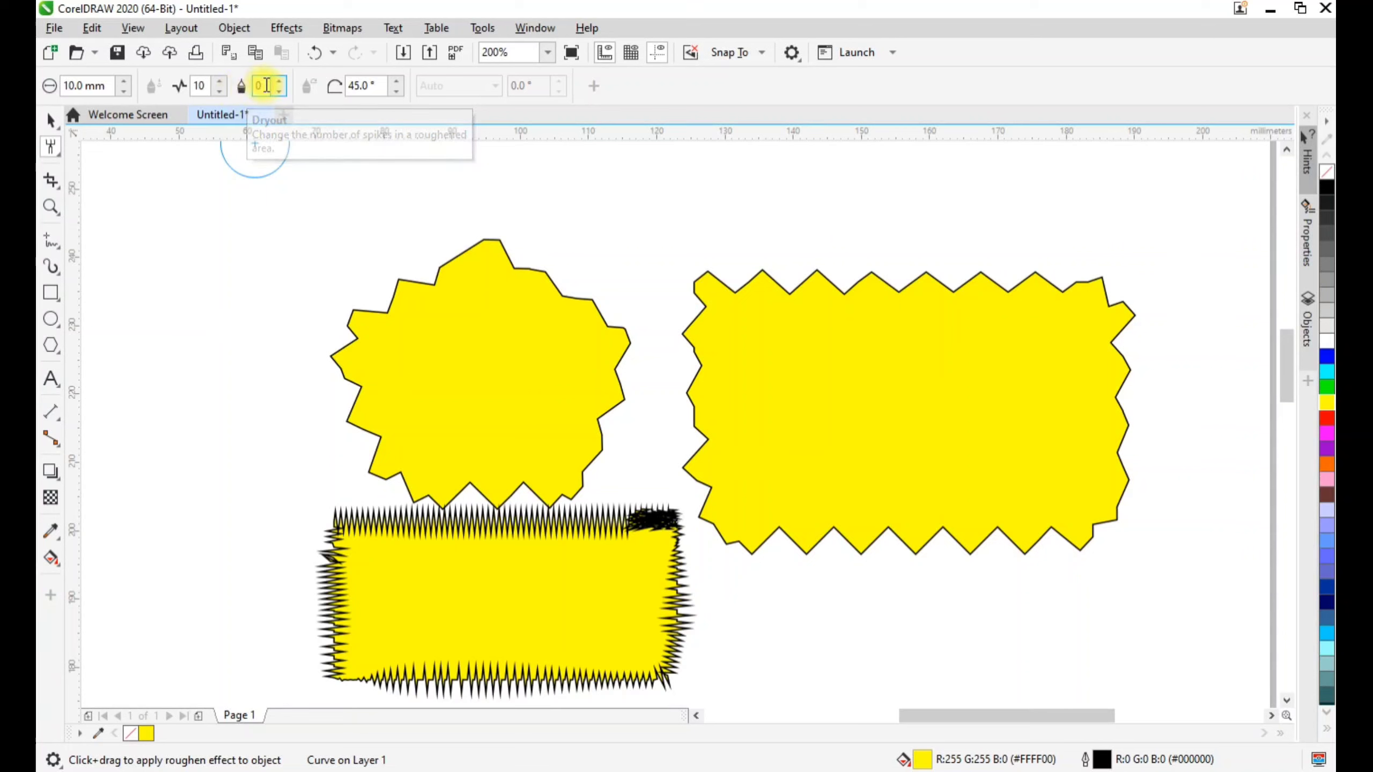
pyautogui.write('10')
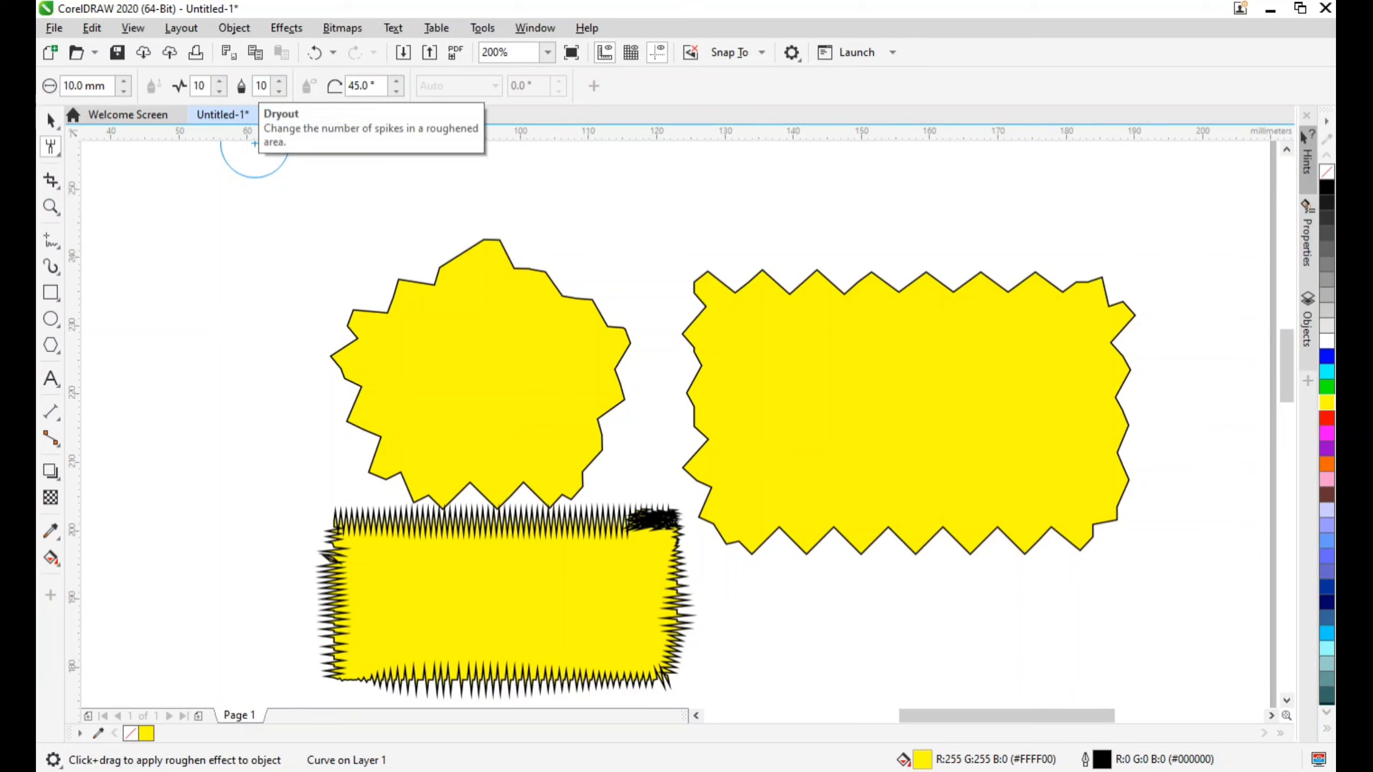
pyautogui.moveTo(475, 546)
pyautogui.mouseDown()
pyautogui.moveTo(593, 531)
pyautogui.moveTo(575, 558)
pyautogui.moveTo(407, 546)
pyautogui.moveTo(323, 501)
pyautogui.moveTo(314, 535)
pyautogui.moveTo(343, 534)
pyautogui.moveTo(233, 499)
pyautogui.moveTo(293, 495)
pyautogui.moveTo(348, 514)
pyautogui.moveTo(798, 501)
pyautogui.moveTo(878, 598)
pyautogui.moveTo(864, 561)
pyautogui.moveTo(924, 613)
pyautogui.mouseUp()
pyautogui.scroll(2, 503, 552)
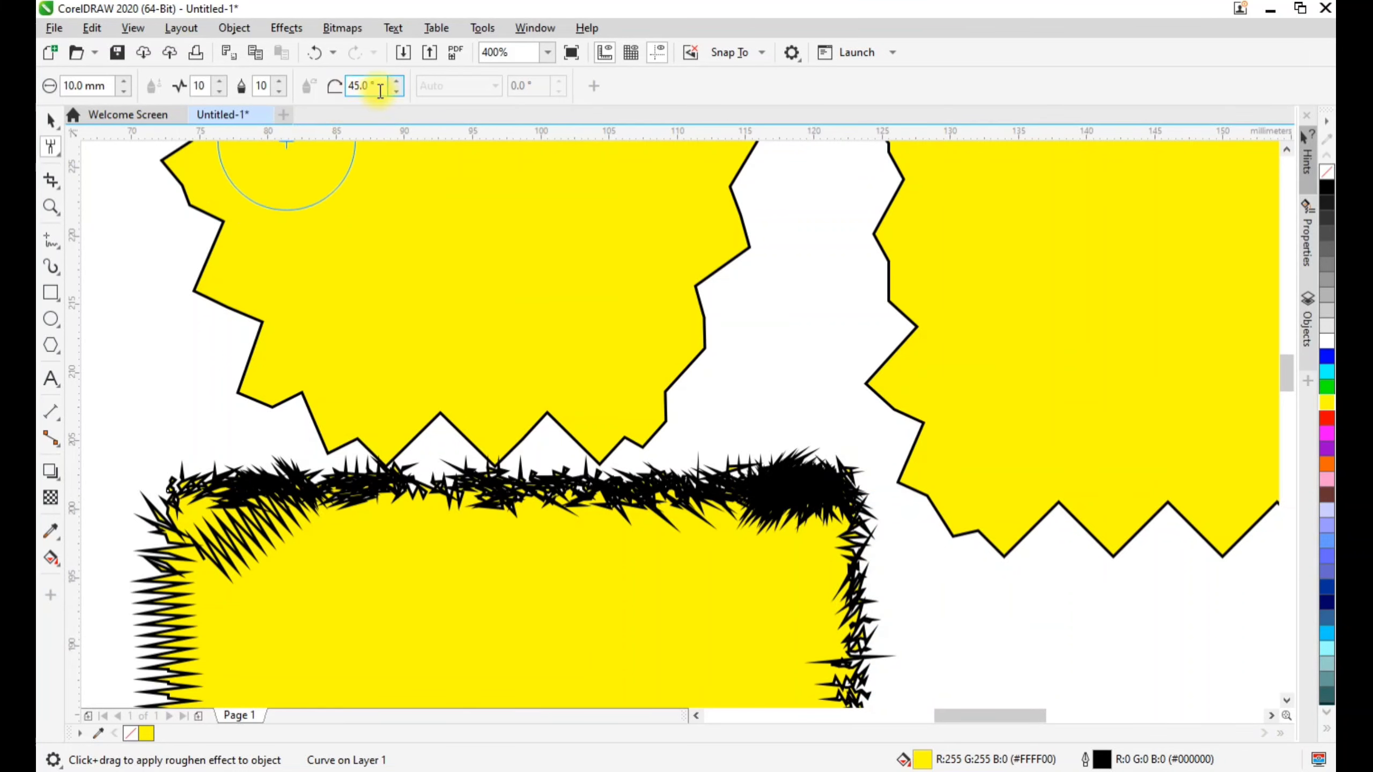
# Set the roughen pen tilt to 90° and run the Roughen tool along the top edge of the large yellow rectangle
pyautogui.moveTo(379, 87); pyautogui.dragTo(354, 85)
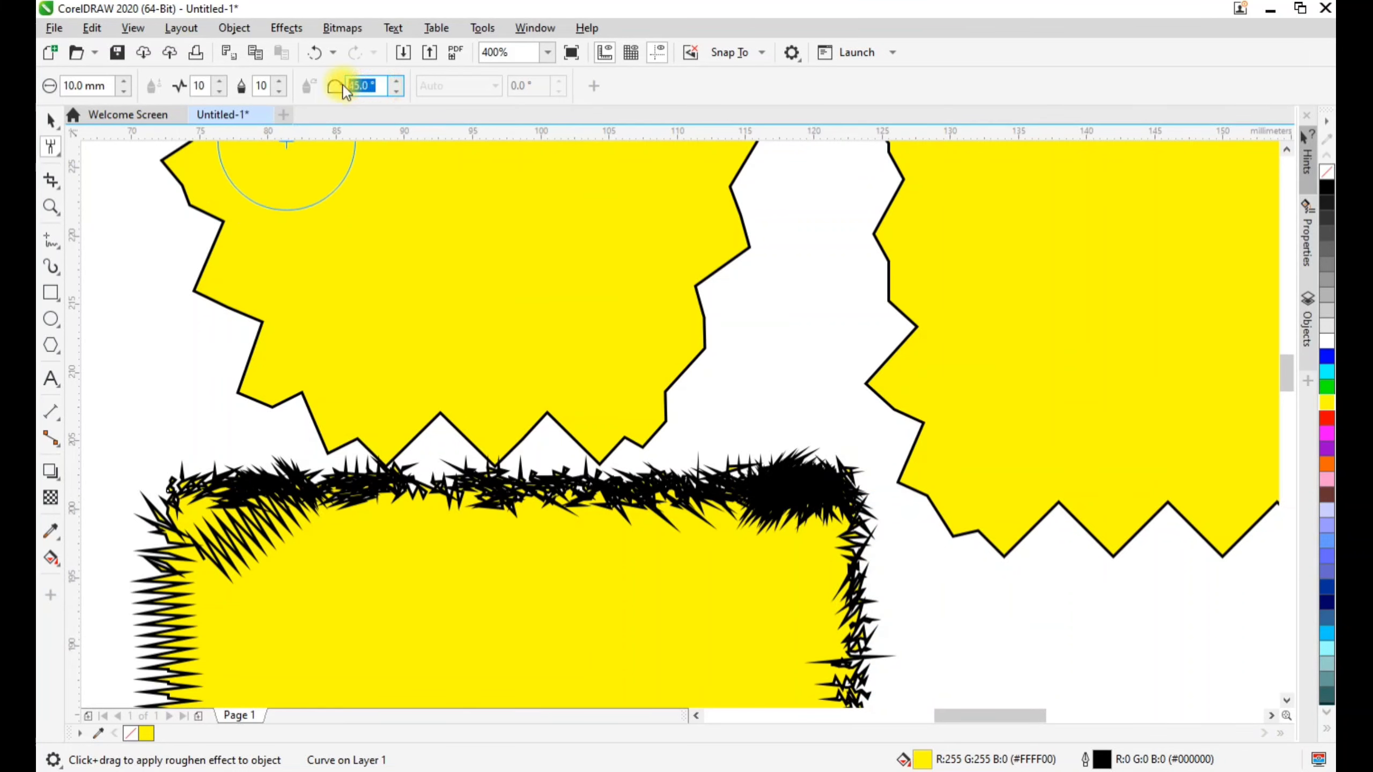
pyautogui.write('90')
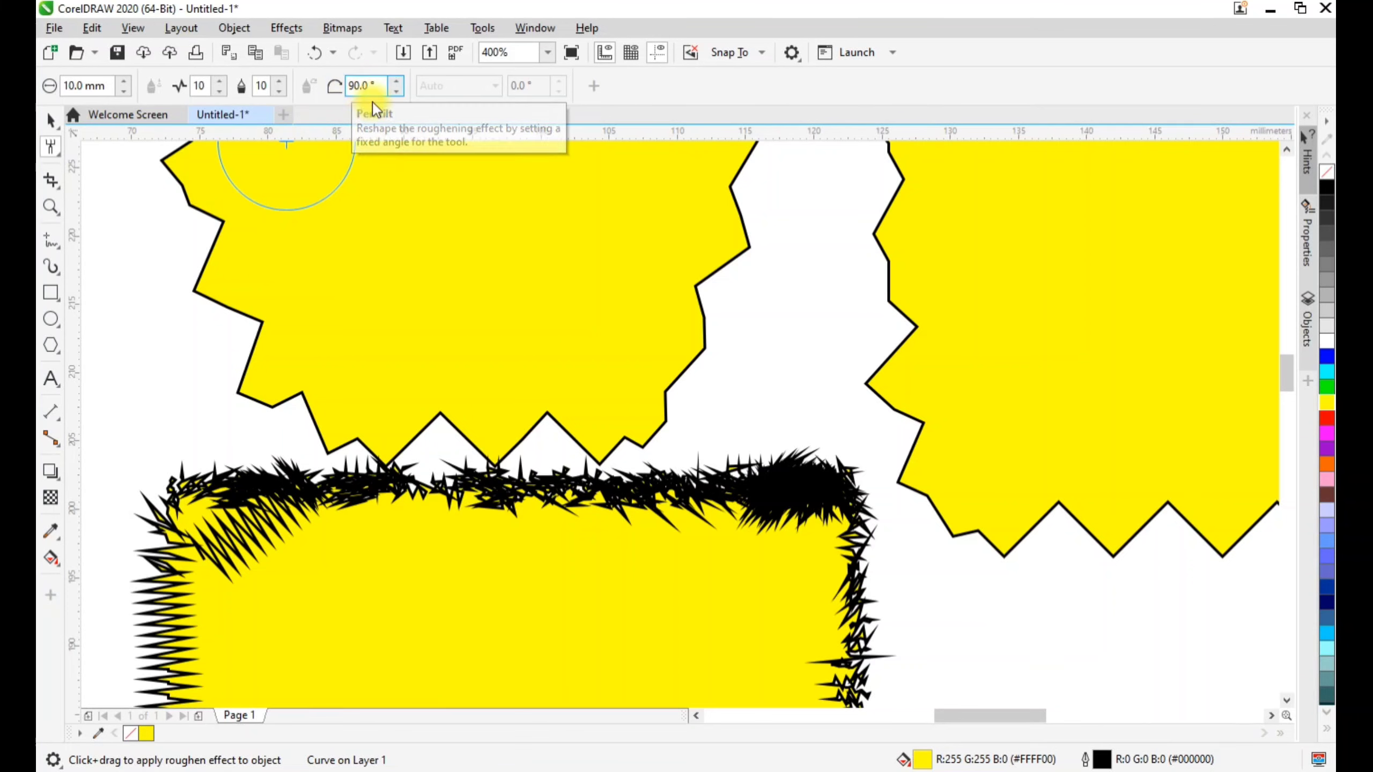
pyautogui.moveTo(839, 375)
pyautogui.mouseDown()
pyautogui.moveTo(953, 393)
pyautogui.moveTo(875, 390)
pyautogui.mouseUp()
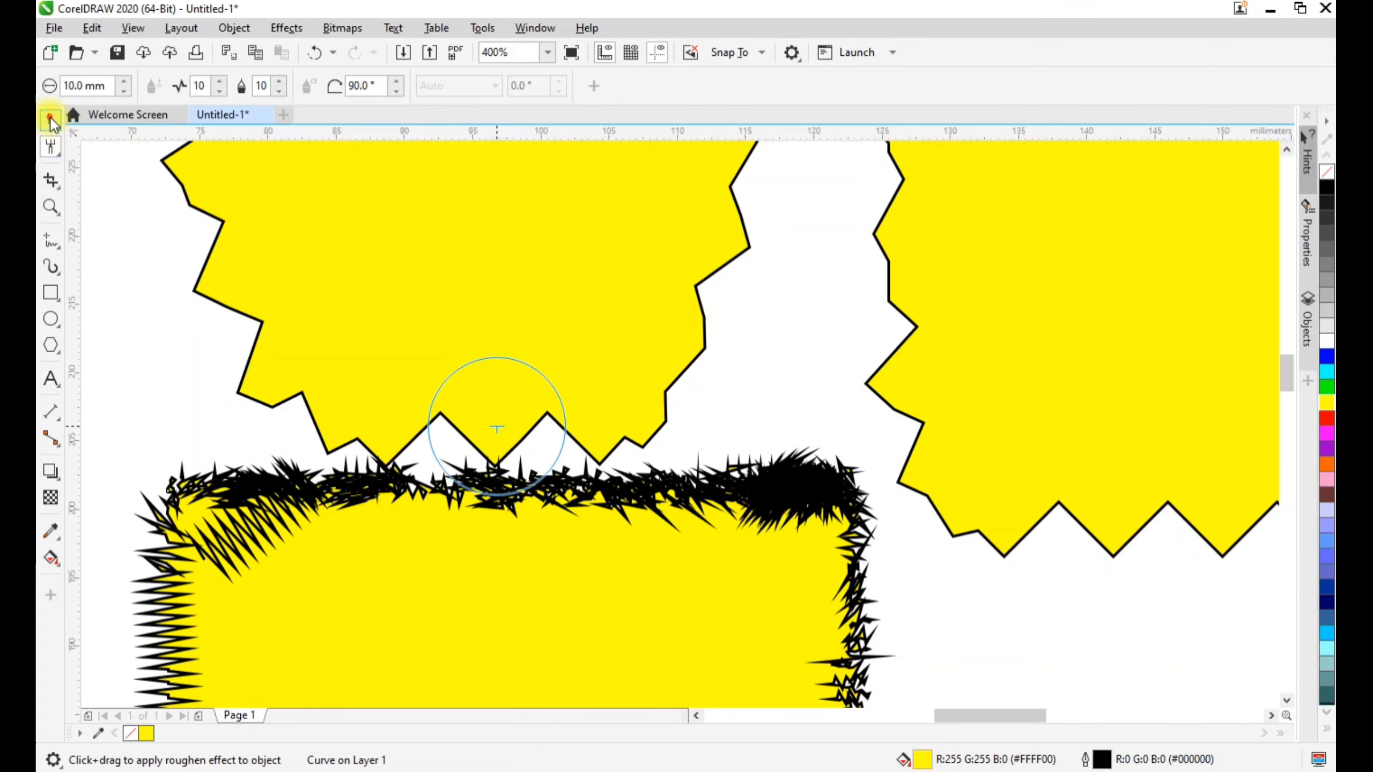
pyautogui.click(51, 120)
pyautogui.click(1086, 308)
pyautogui.scroll(-2, 1266, 474)
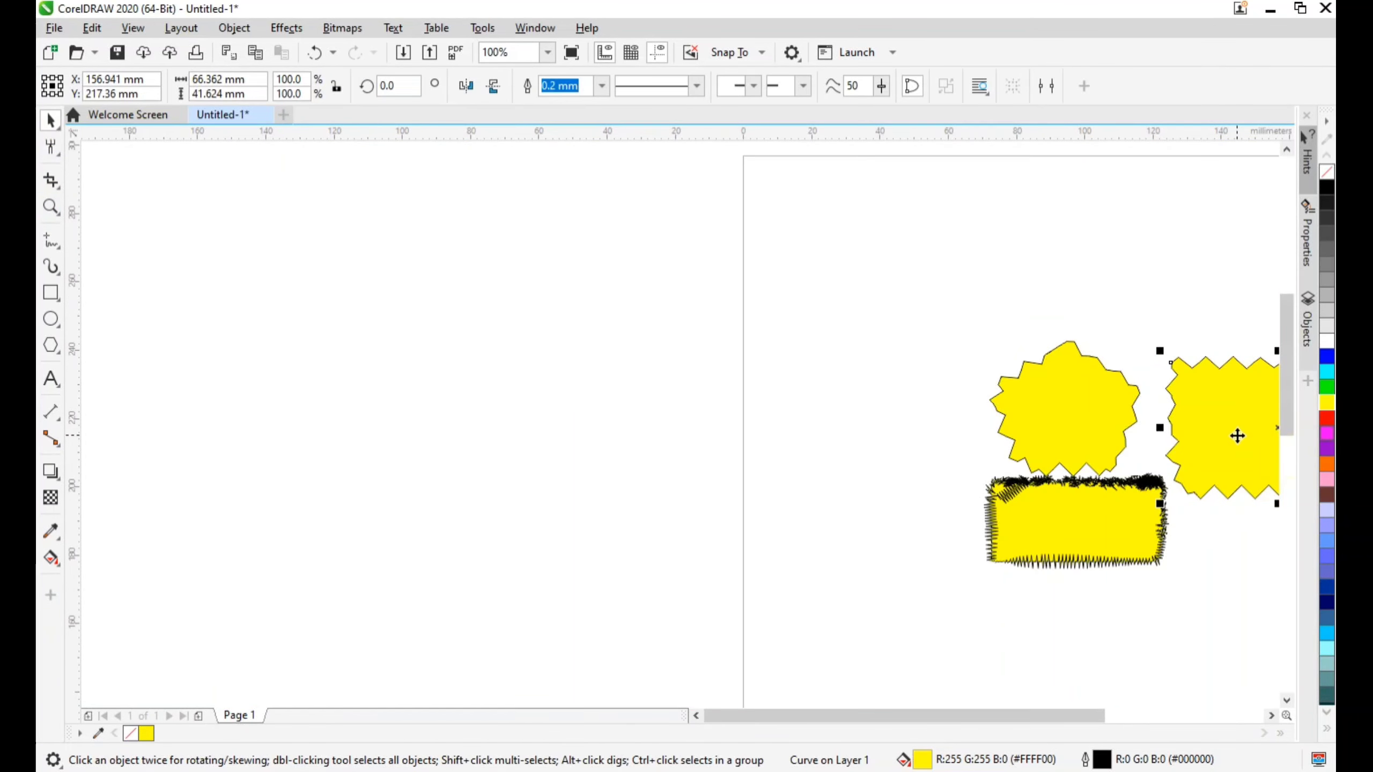
pyautogui.moveTo(1076, 715); pyautogui.dragTo(1172, 715)
pyautogui.scroll(1, 830, 447)
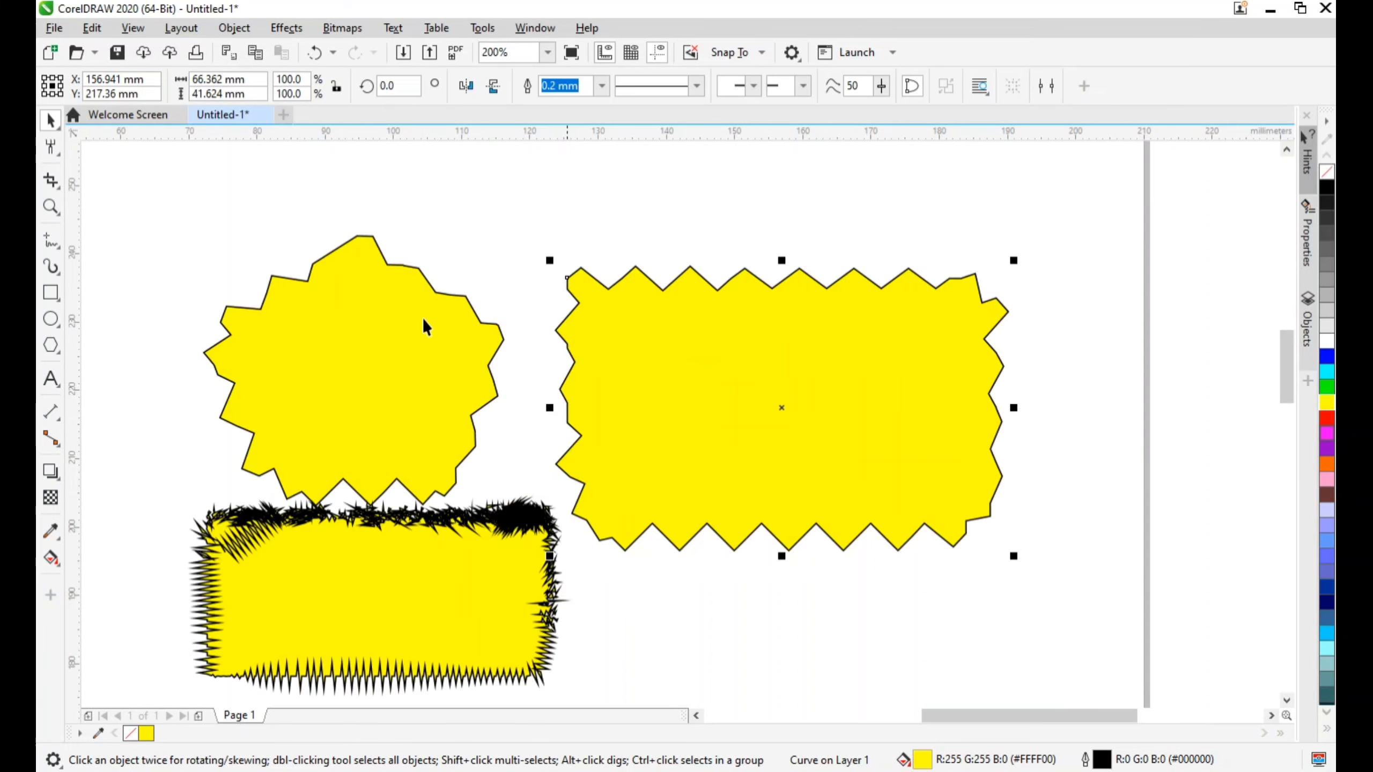
pyautogui.click(48, 149)
pyautogui.click(689, 282)
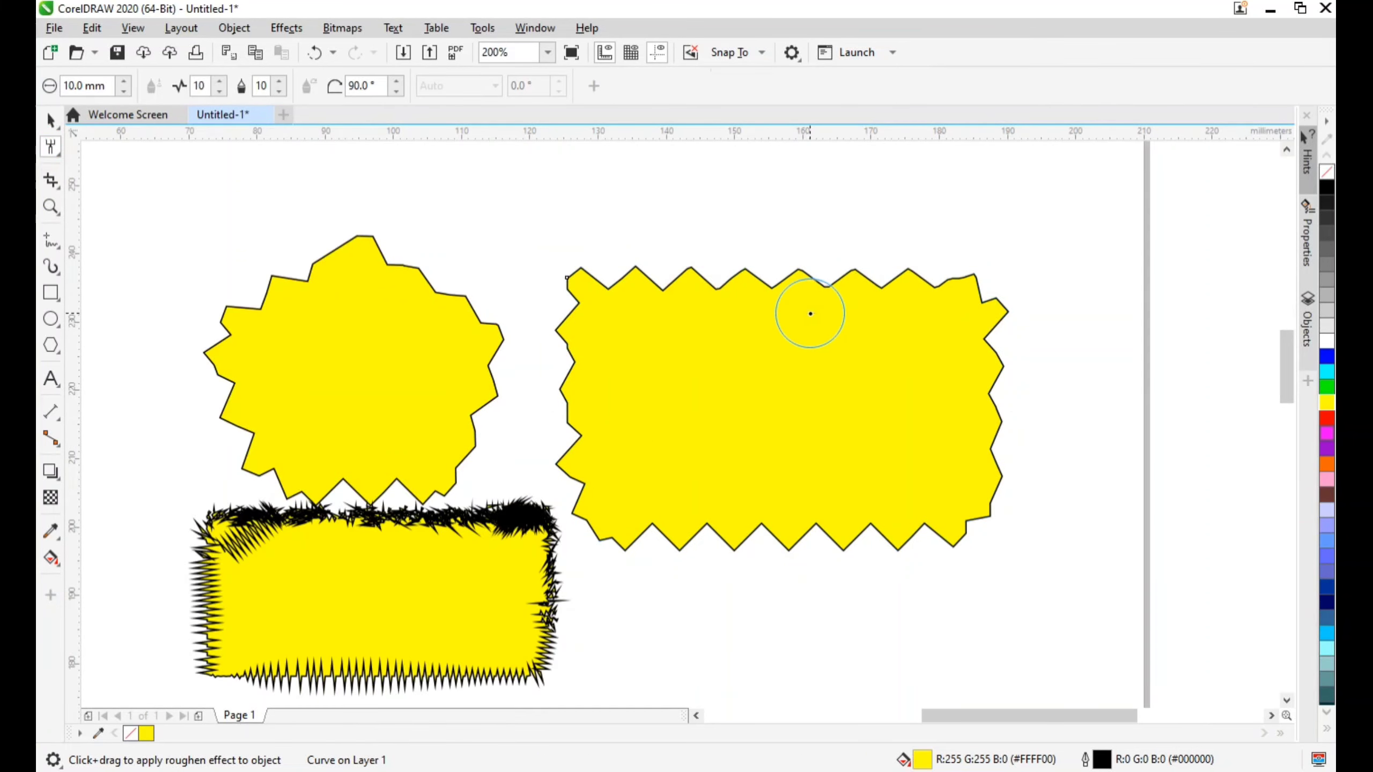
pyautogui.moveTo(800, 335); pyautogui.dragTo(751, 232)
pyautogui.moveTo(570, 278); pyautogui.dragTo(988, 278)
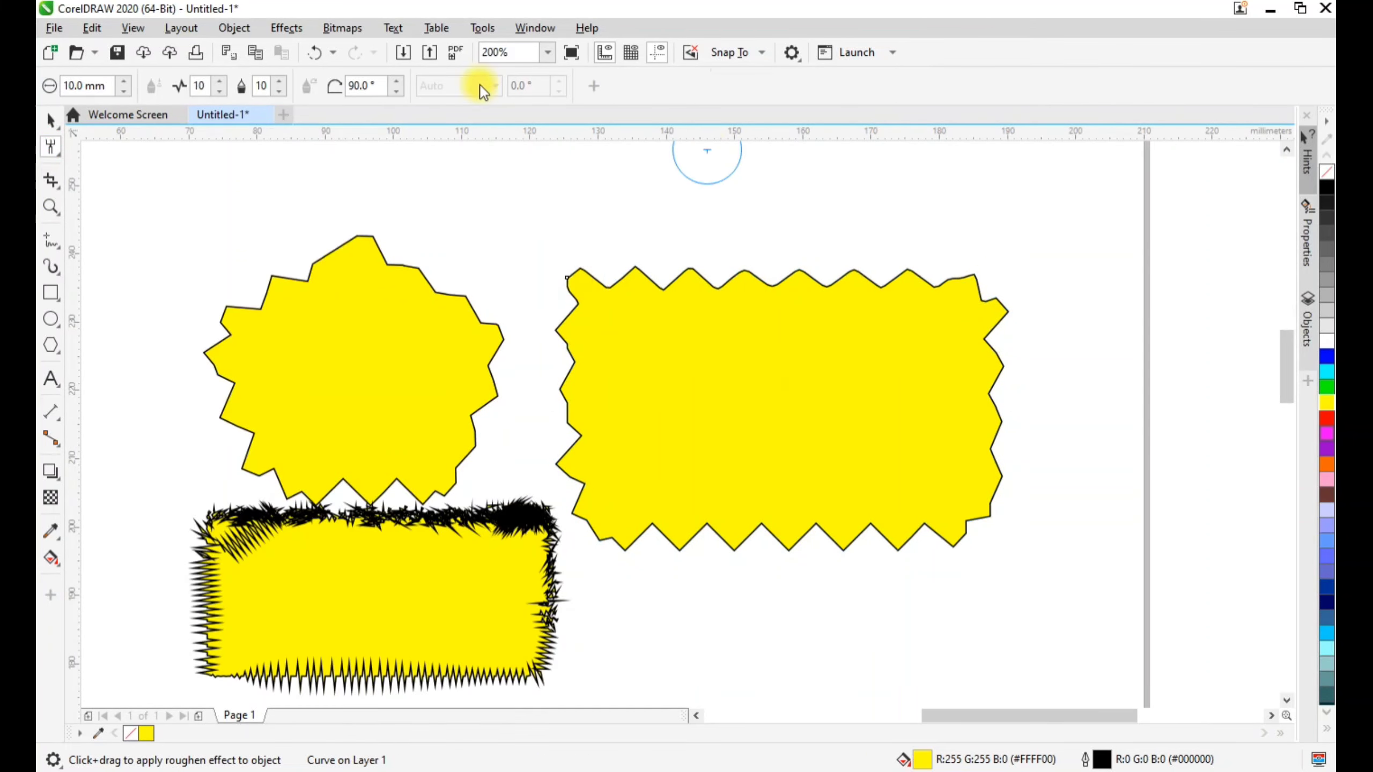
# Roughen the left edge of the large rectangle down to its lower-left corner with the same 90° tilt
pyautogui.moveTo(668, 303)
pyautogui.mouseDown()
pyautogui.moveTo(627, 263)
pyautogui.moveTo(573, 276)
pyautogui.mouseUp()
pyautogui.moveTo(567, 278)
pyautogui.mouseDown()
pyautogui.moveTo(555, 301)
pyautogui.moveTo(575, 303)
pyautogui.moveTo(562, 321)
pyautogui.moveTo(579, 404)
pyautogui.mouseUp()
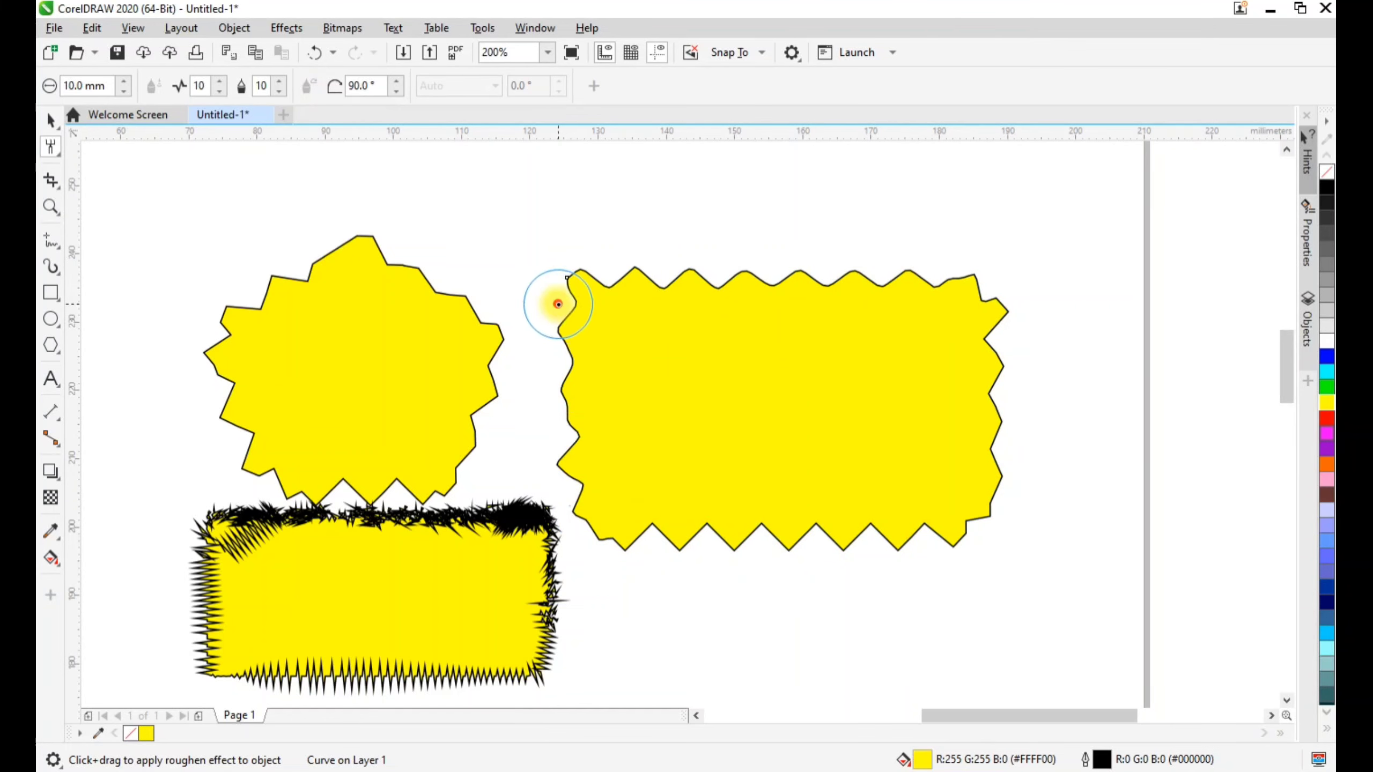
pyautogui.moveTo(556, 304); pyautogui.dragTo(608, 533)
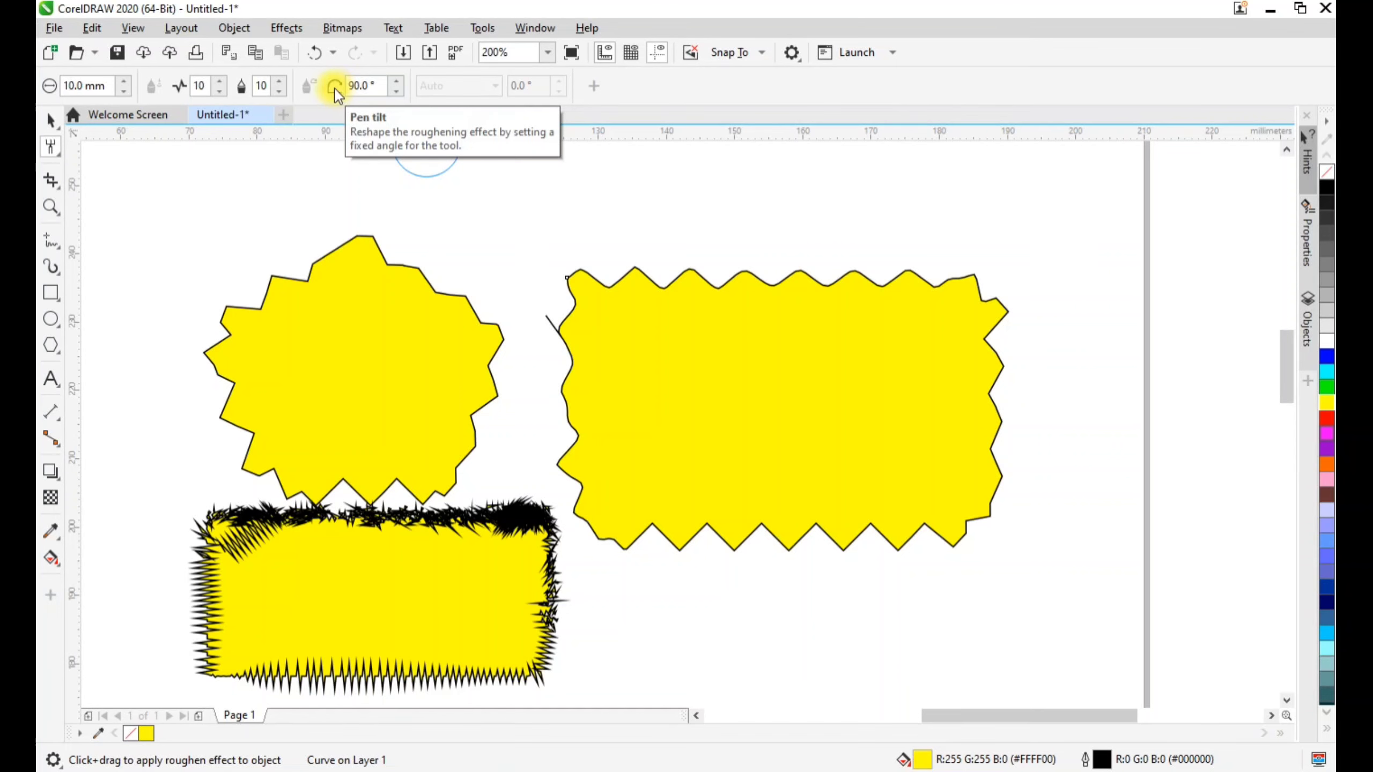
# Run the Roughen tool repeatedly along the large rectangle's bottom edge to round its zigzag points into waves
pyautogui.scroll(2, 762, 547)
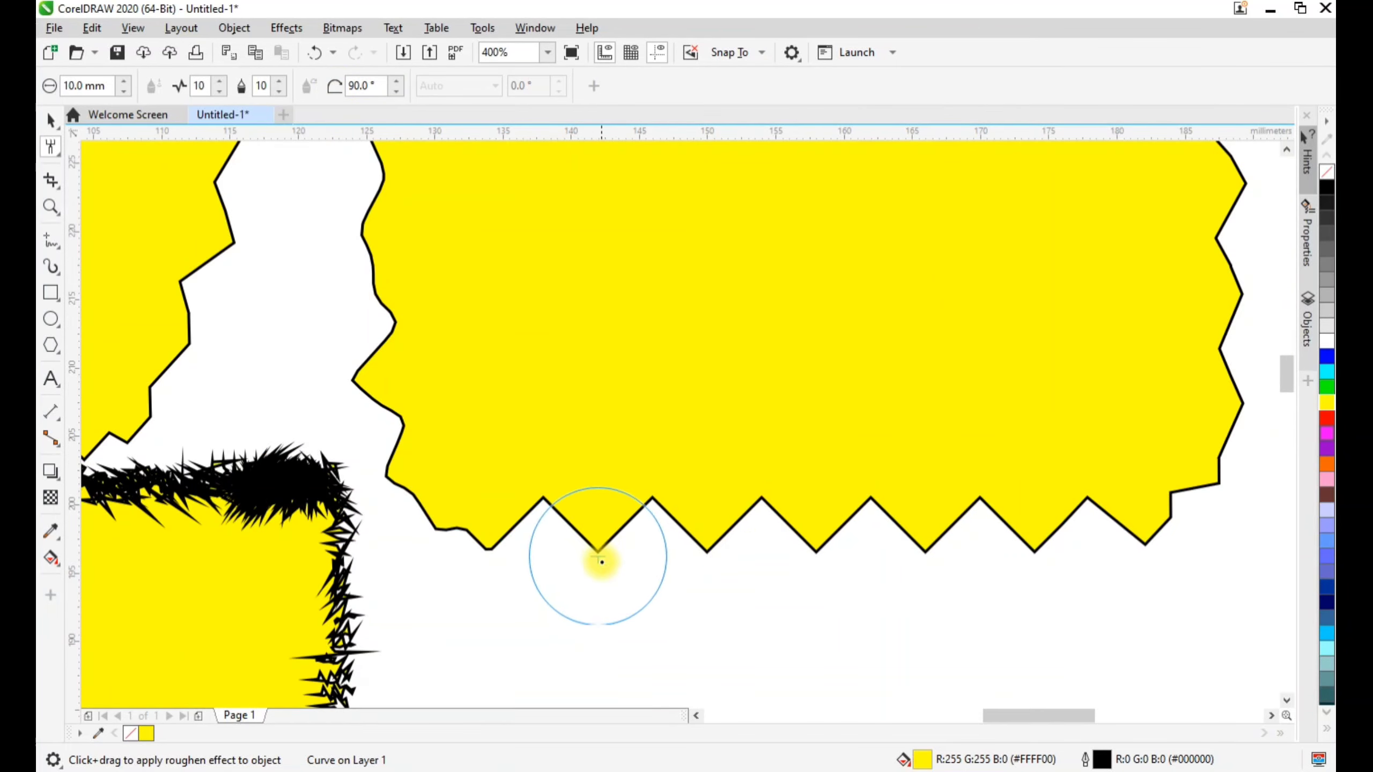
pyautogui.moveTo(530, 548); pyautogui.dragTo(995, 549)
pyautogui.moveTo(581, 560); pyautogui.dragTo(1011, 520)
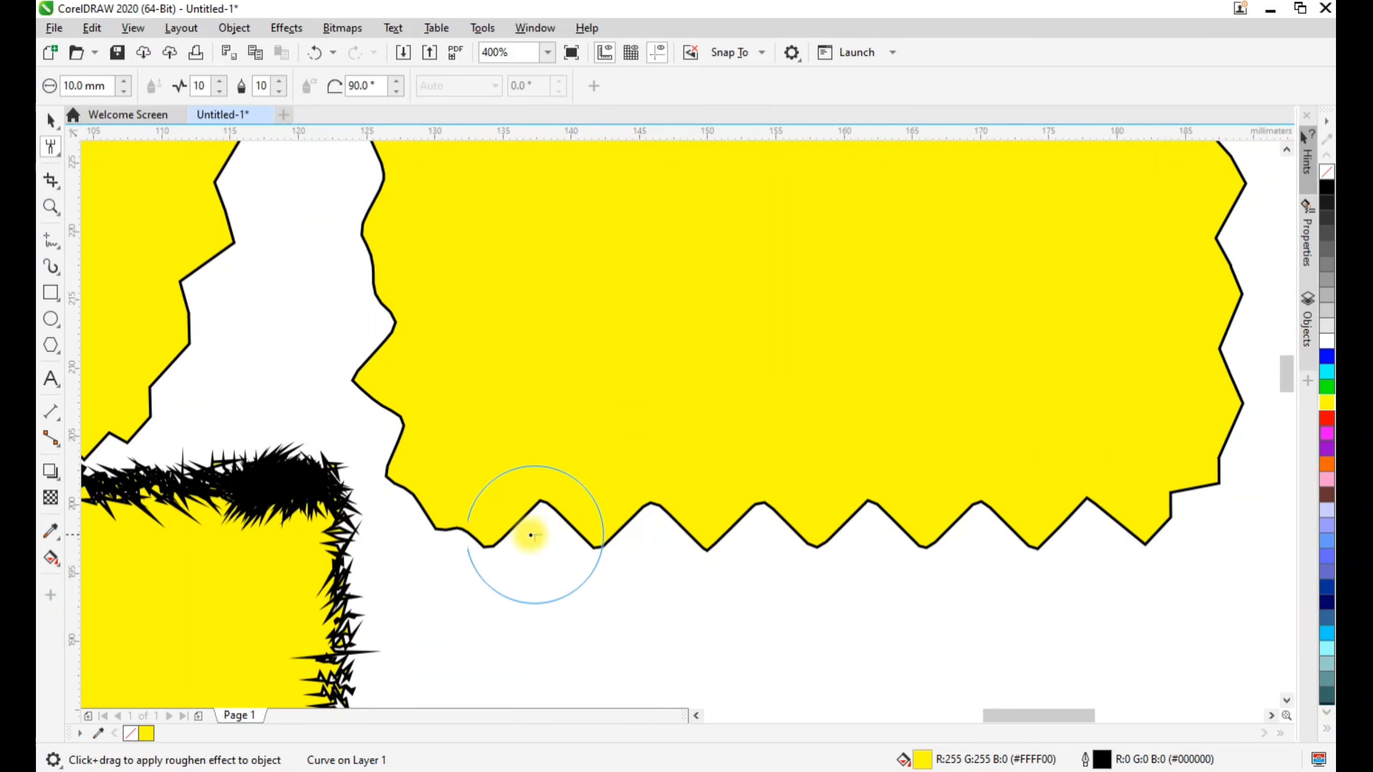
pyautogui.moveTo(524, 533); pyautogui.dragTo(1144, 506)
pyautogui.moveTo(632, 533)
pyautogui.mouseDown()
pyautogui.moveTo(1323, 520)
pyautogui.moveTo(763, 543)
pyautogui.moveTo(943, 561)
pyautogui.mouseUp()
pyautogui.scroll(1, 711, 552)
pyautogui.moveTo(665, 540); pyautogui.dragTo(972, 525)
pyautogui.scroll(-2, 830, 551)
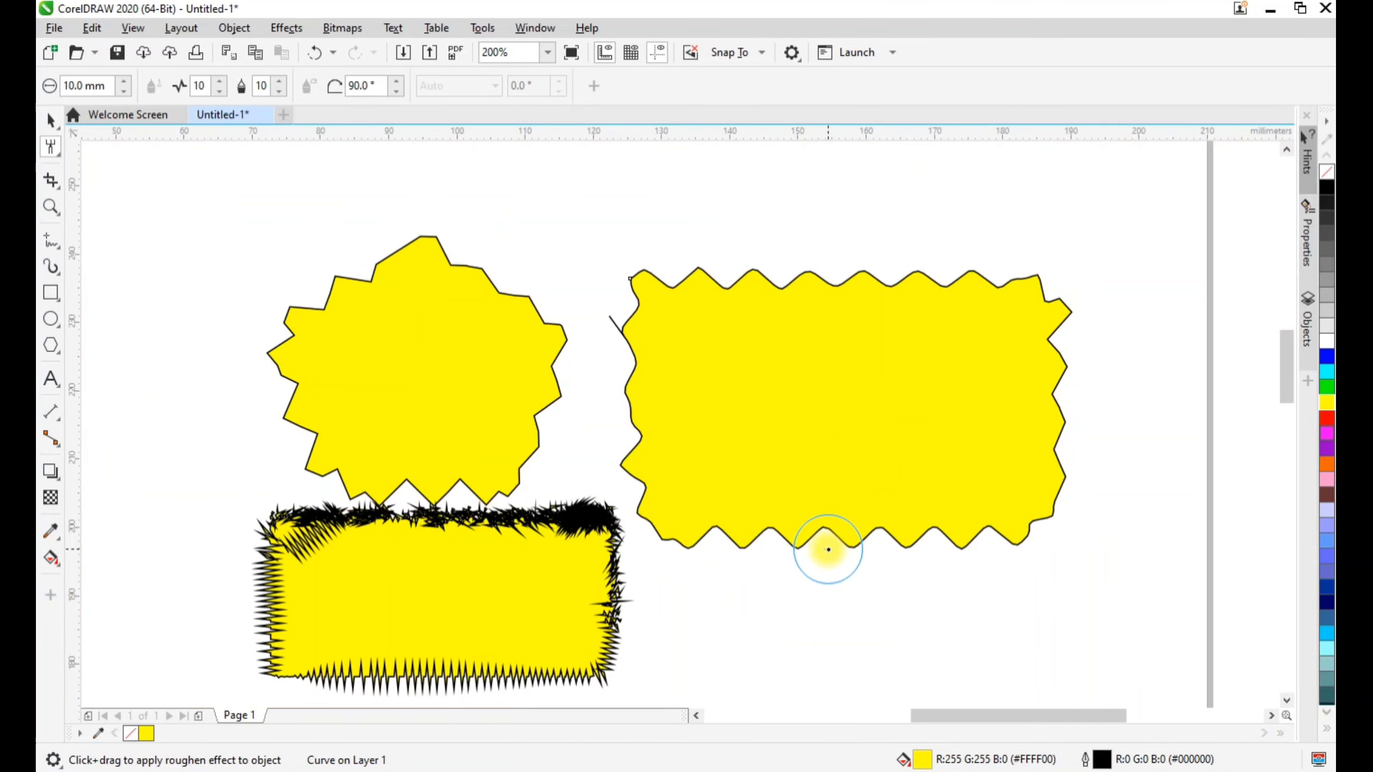
pyautogui.click(57, 153)
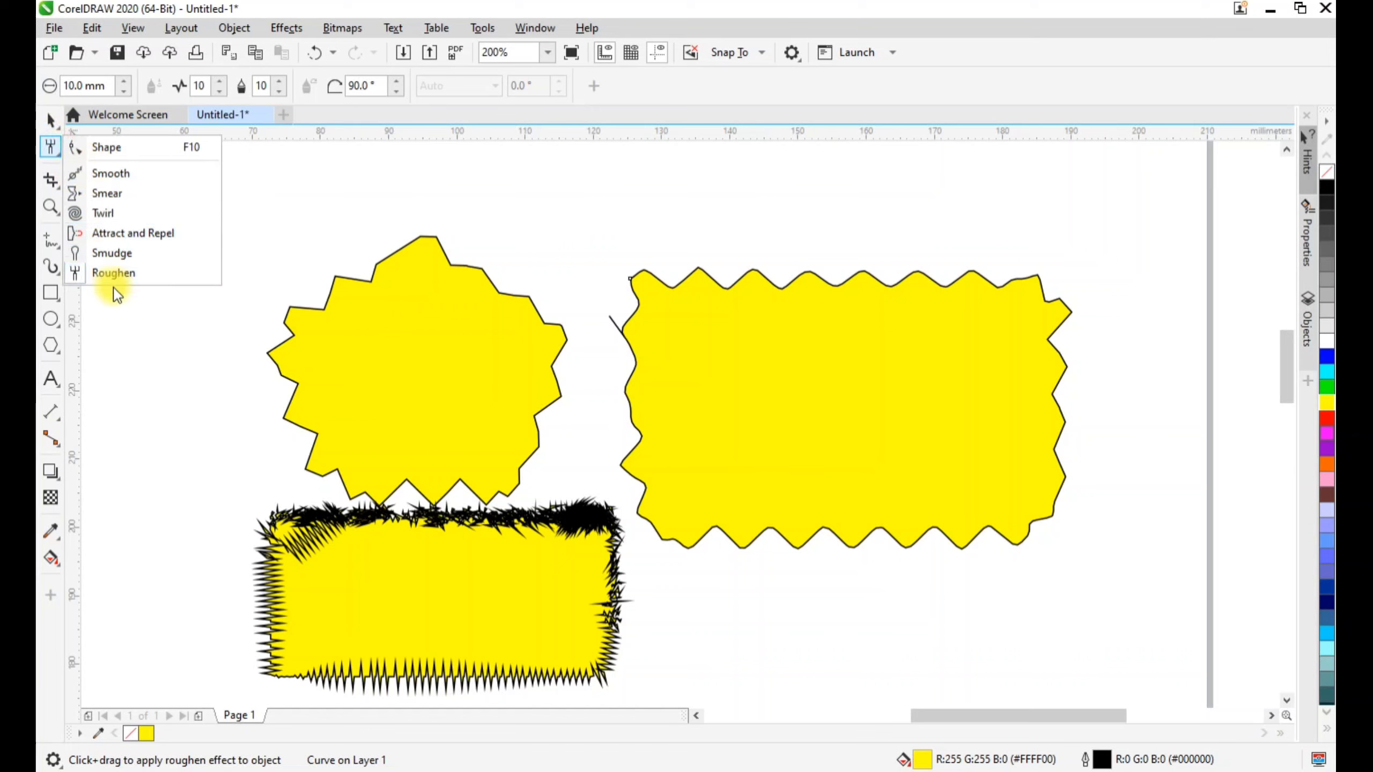
pyautogui.click(161, 371)
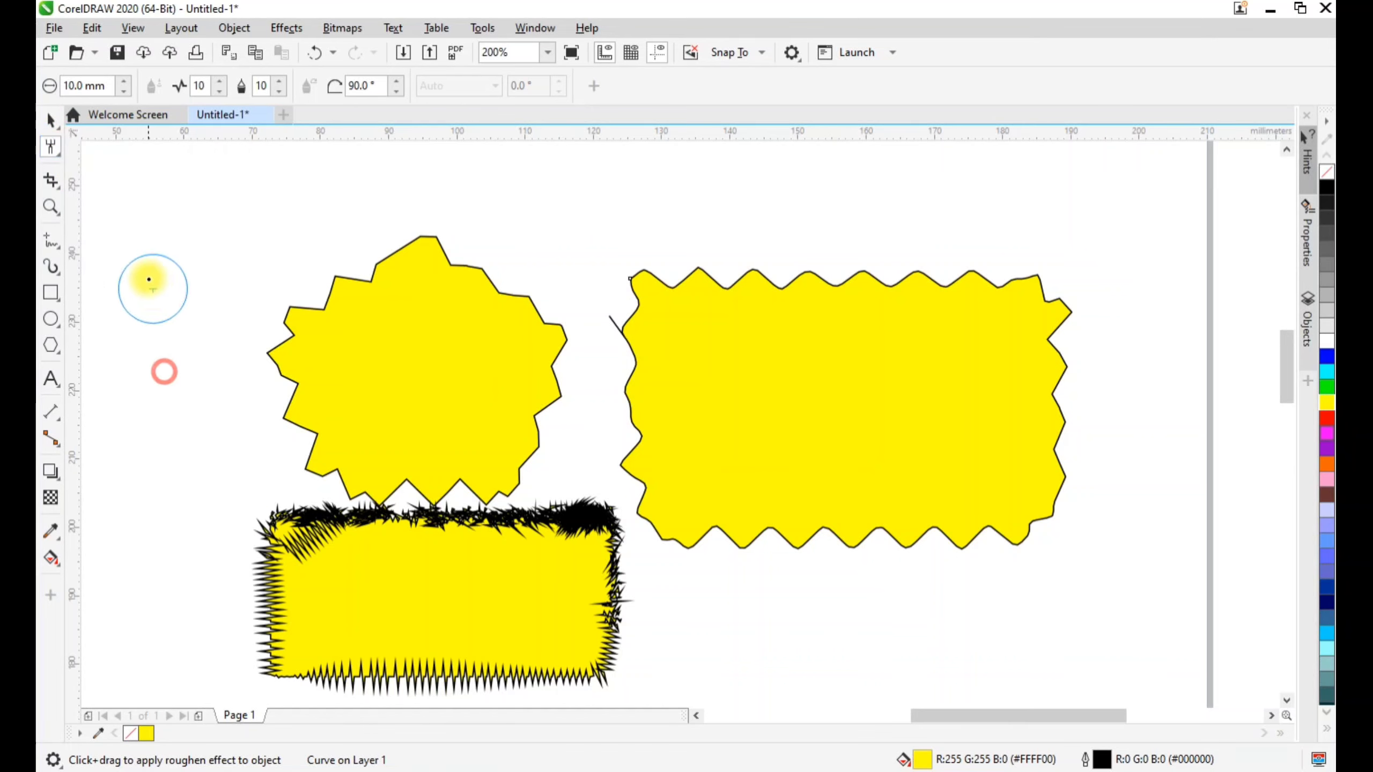
pyautogui.click(53, 120)
pyautogui.moveTo(138, 190); pyautogui.dragTo(1182, 714)
pyautogui.click(1040, 624)
pyautogui.click(837, 394)
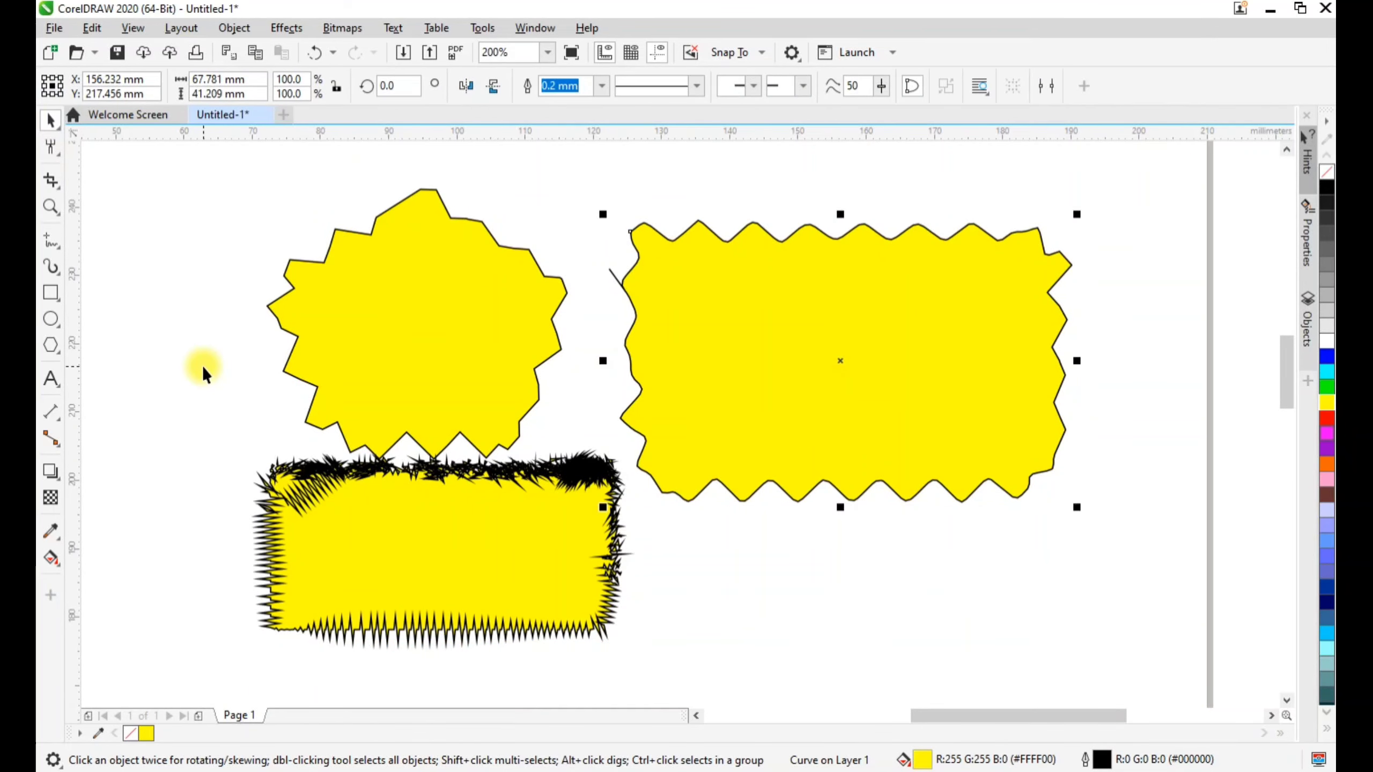
# Add the artistic text "50% OFFER" on two lines near the large rectangle's left edge and centre-align it
pyautogui.click(51, 378)
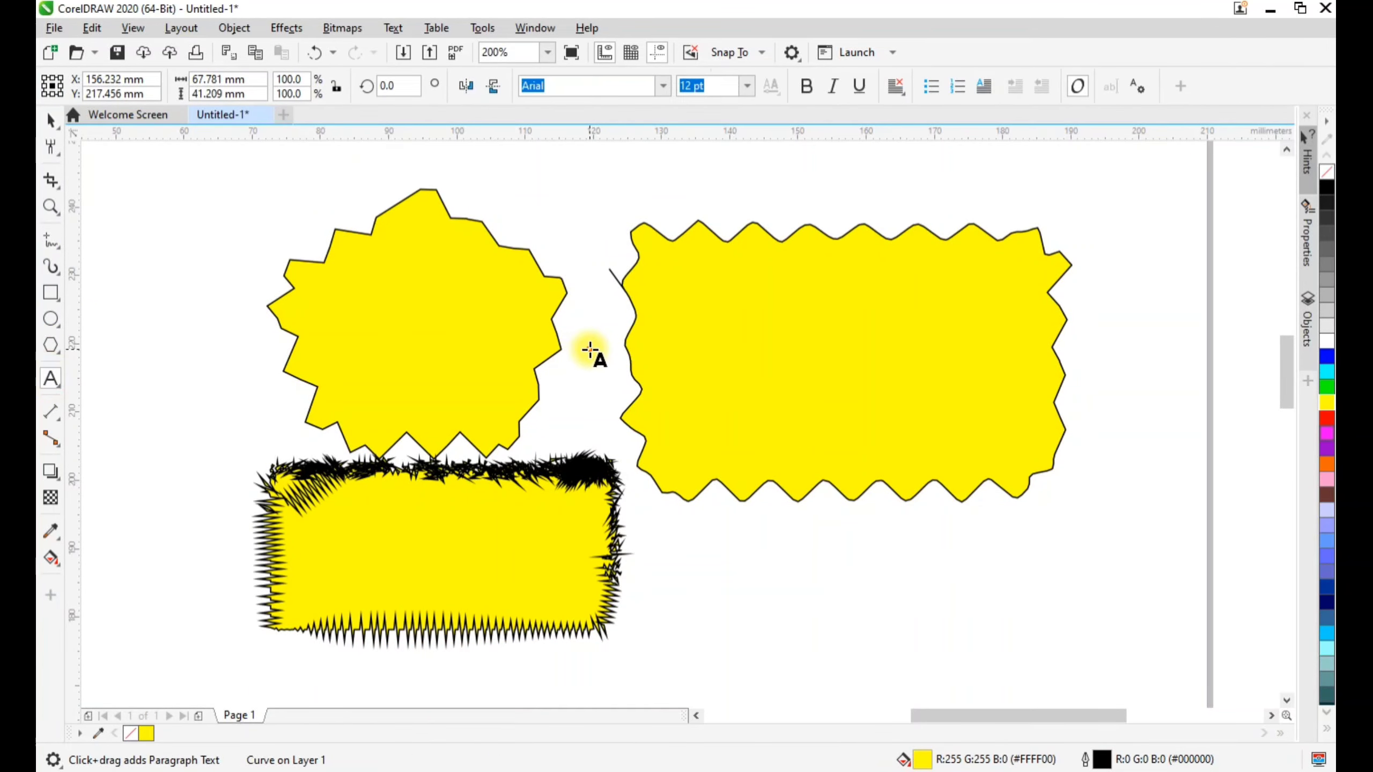
pyautogui.click(590, 350)
pyautogui.write('50')
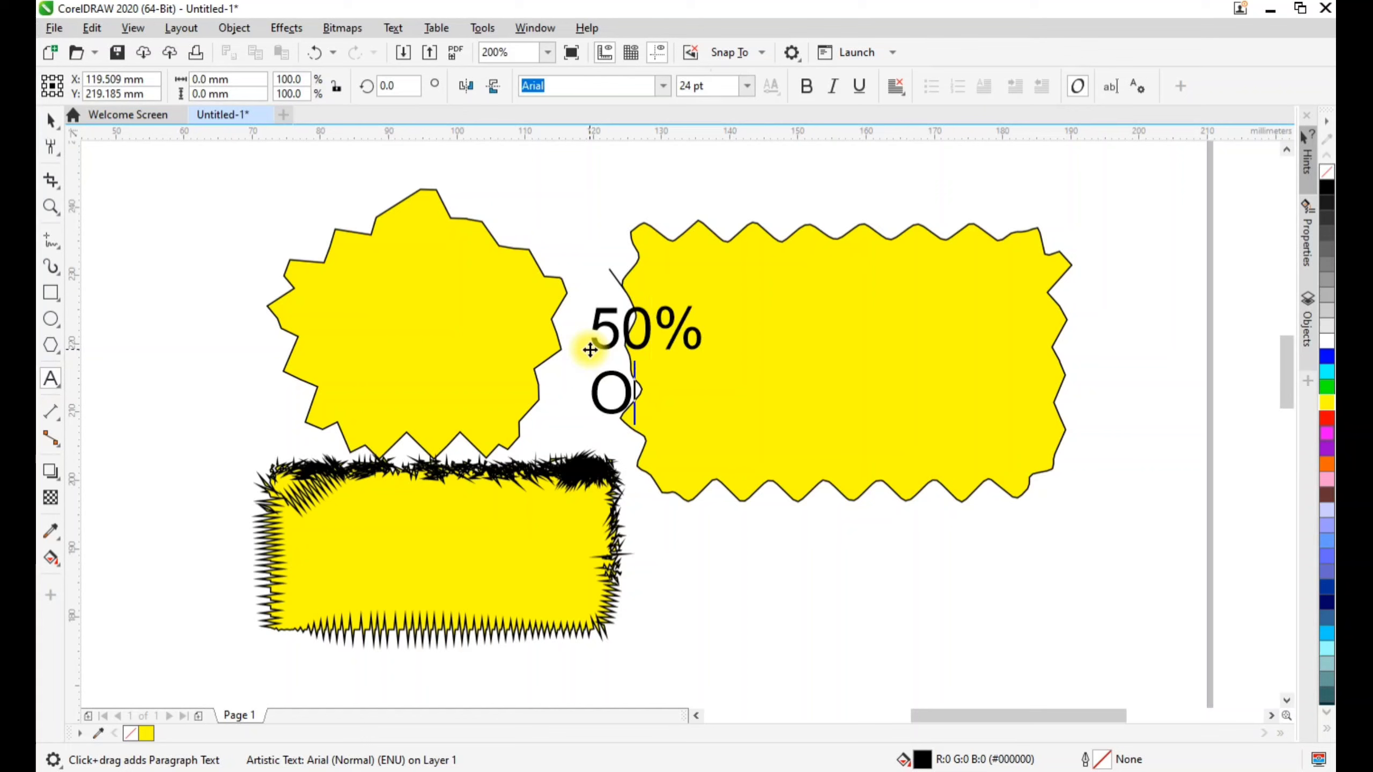
pyautogui.write('% OFFER')
pyautogui.hotkey('ctrl', 'a')
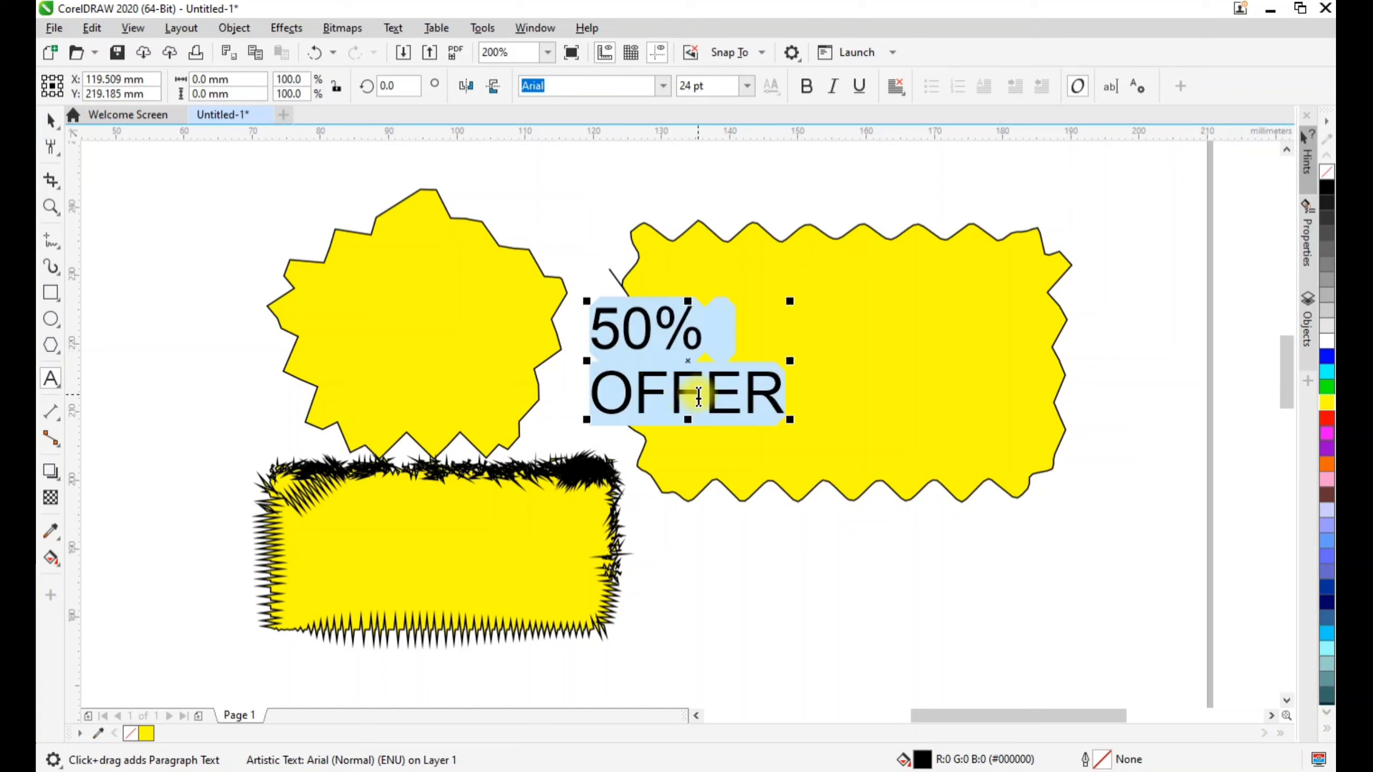
pyautogui.hotkey('ctrl', 'e')
pyautogui.click(51, 119)
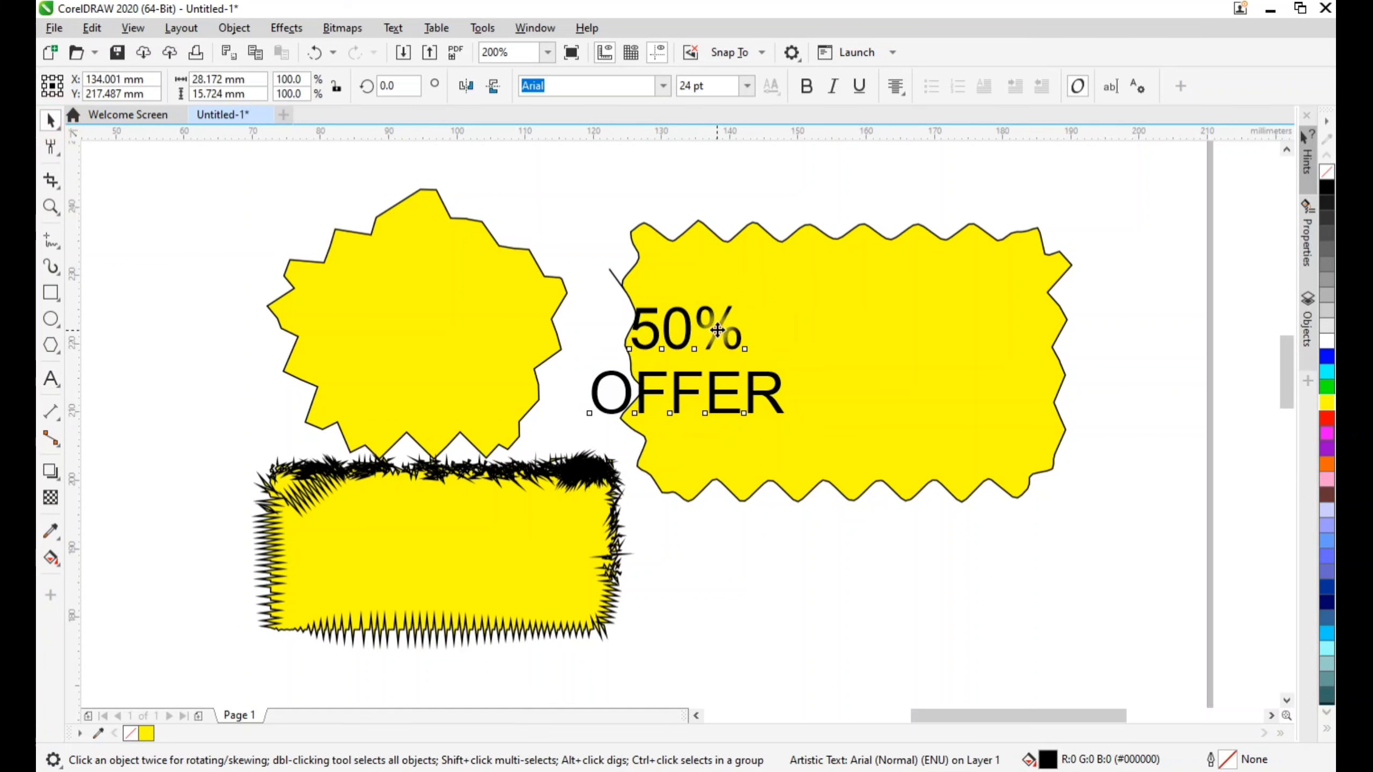
# Enlarge the "50% OFFER" text to about 45 by 25 mm and place it in the middle of the large wavy rectangle
pyautogui.moveTo(755, 402)
pyautogui.mouseDown()
pyautogui.moveTo(899, 378)
pyautogui.moveTo(996, 448)
pyautogui.moveTo(1049, 461)
pyautogui.mouseUp()
pyautogui.moveTo(930, 440); pyautogui.dragTo(878, 428)
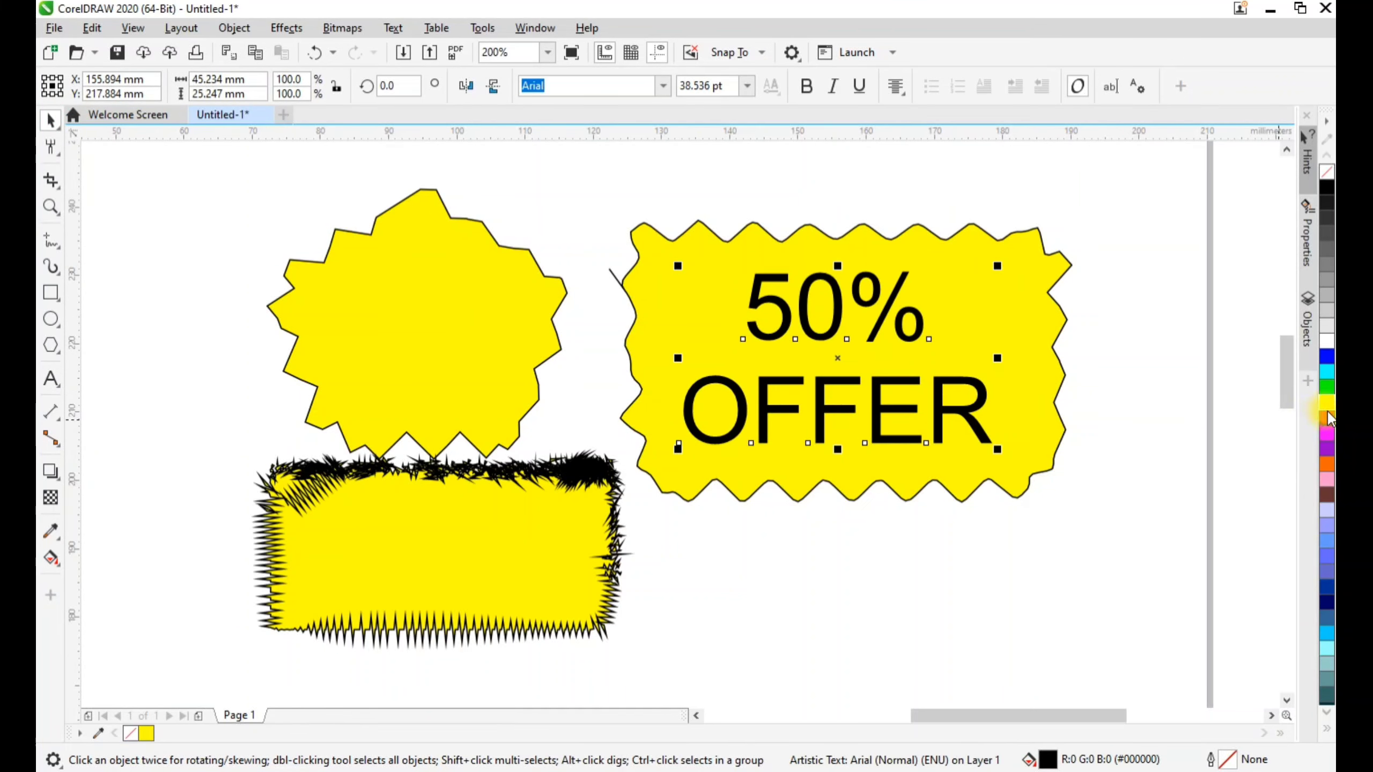